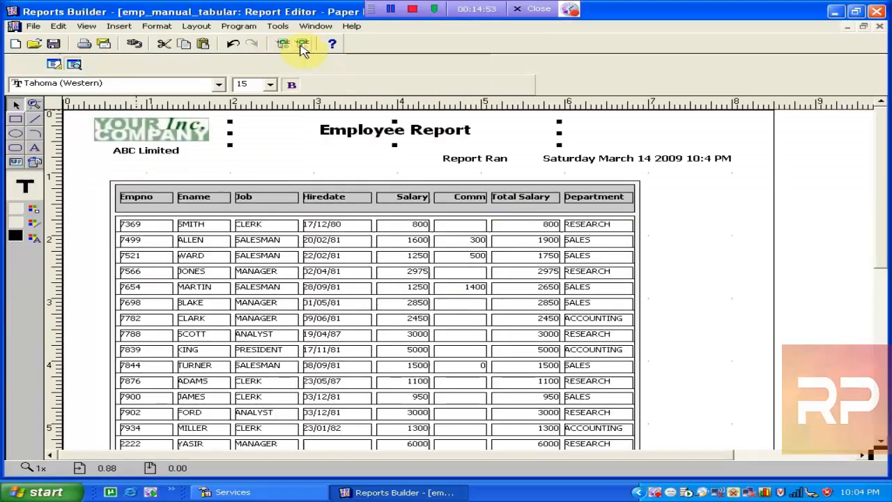
pyautogui.click(725, 282)
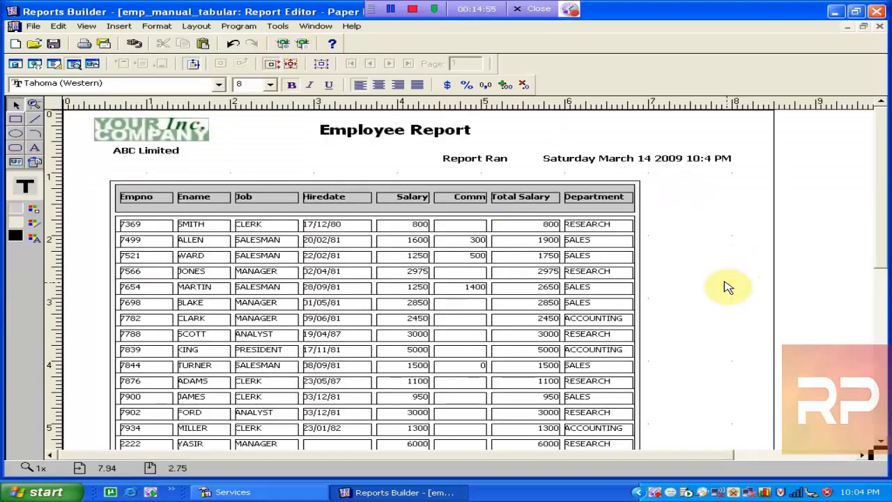
pyautogui.moveTo(885, 211)
pyautogui.mouseDown()
pyautogui.moveTo(888, 306)
pyautogui.moveTo(885, 203)
pyautogui.mouseUp()
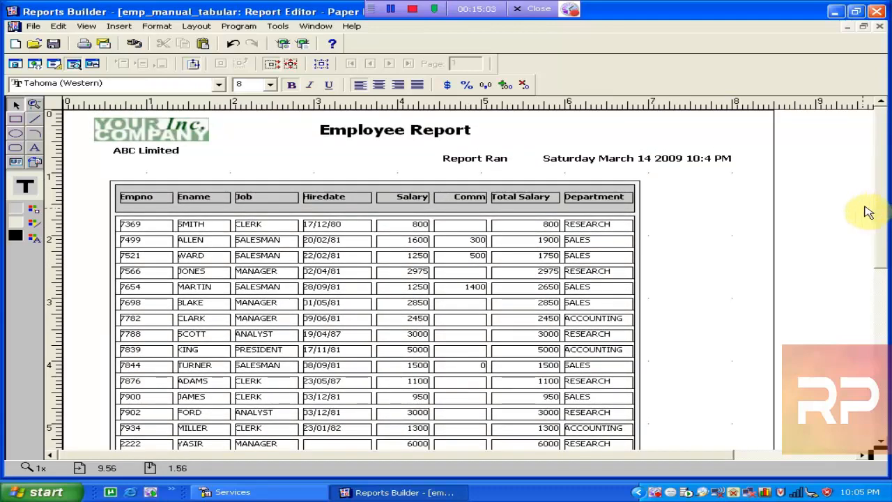
pyautogui.click(694, 307)
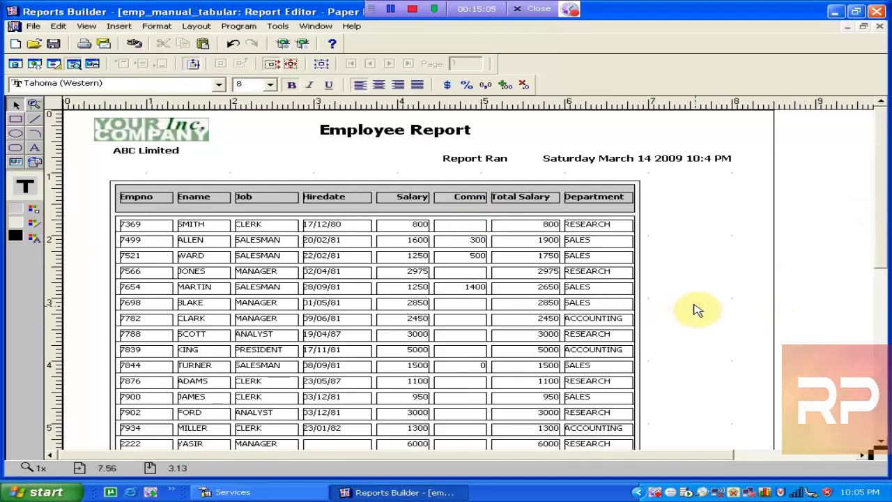
# - Select all objects in the report preview and hide their black border lines by changing the line color
pyautogui.hotkey('ctrl', 'a')
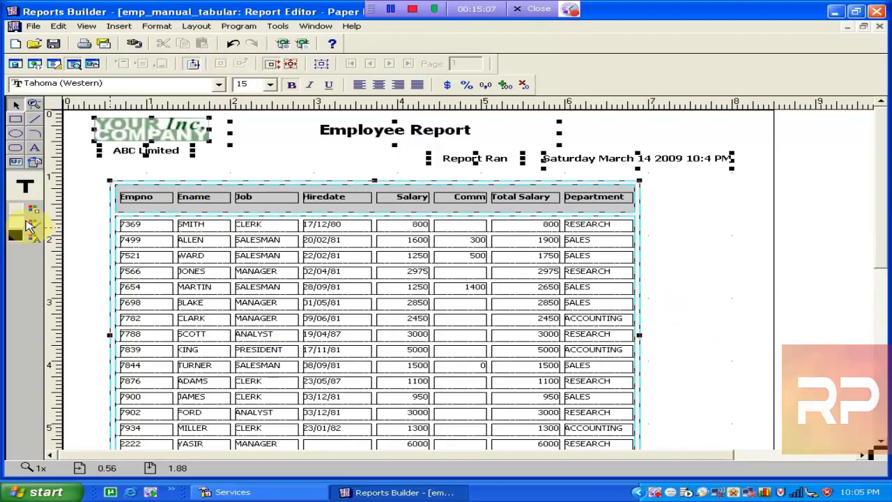
pyautogui.click(28, 224)
pyautogui.click(80, 268)
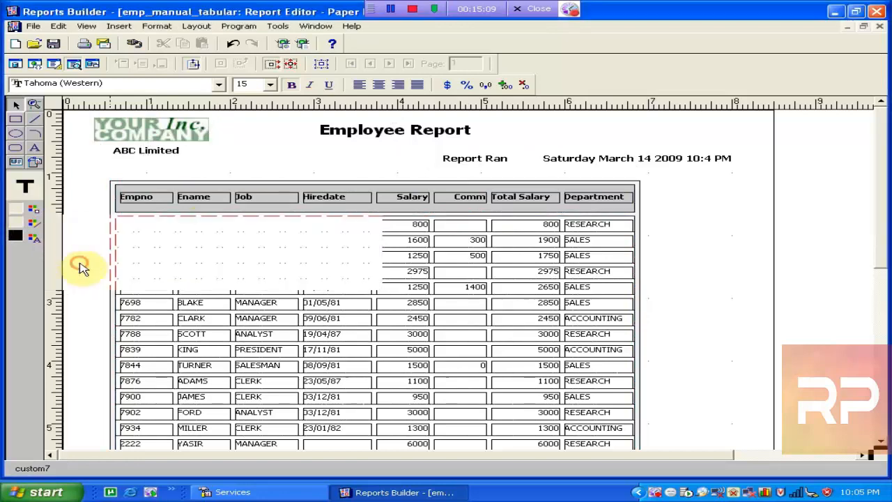
pyautogui.click(734, 307)
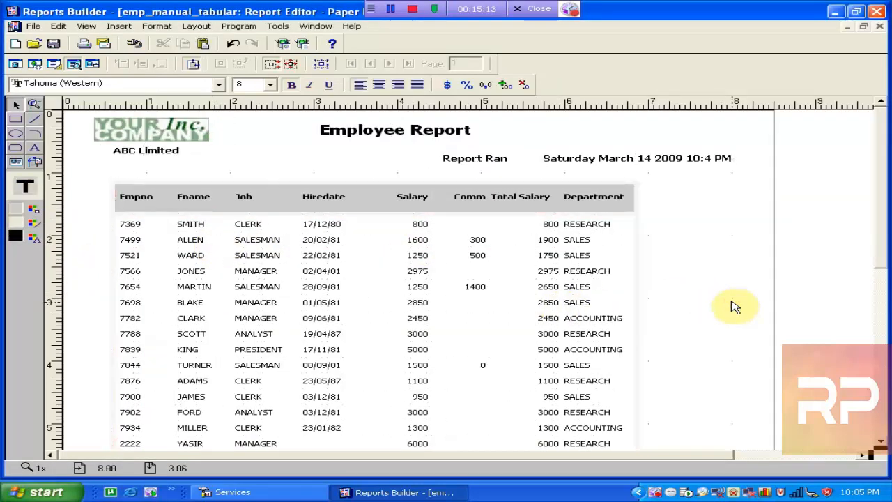
pyautogui.moveTo(876, 216); pyautogui.dragTo(888, 188)
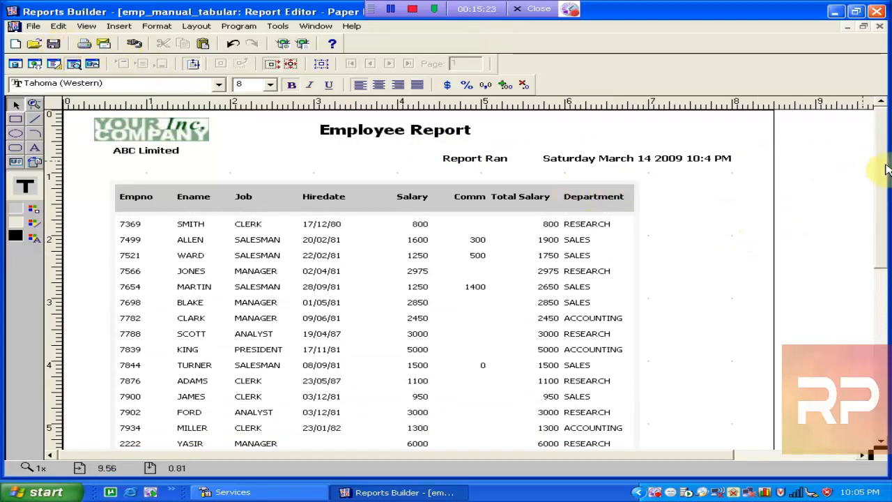
pyautogui.scroll(-5, 885, 176)
pyautogui.scroll(5, 886, 176)
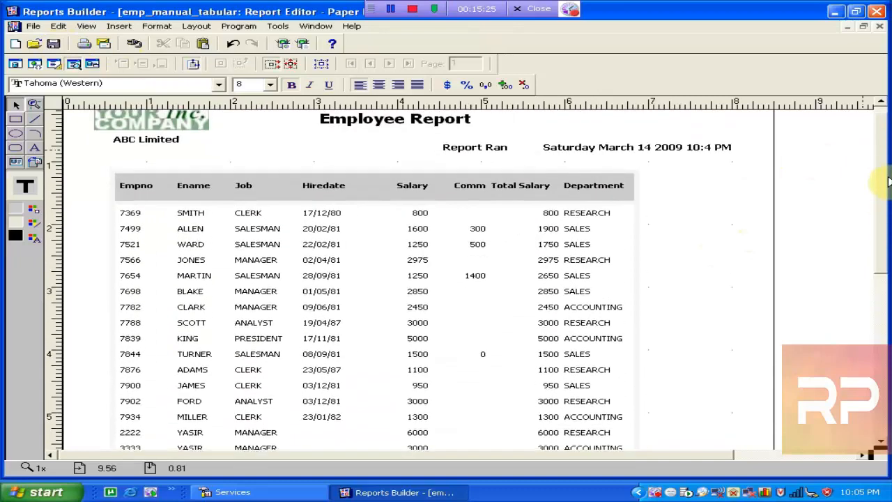
pyautogui.scroll(1, 889, 177)
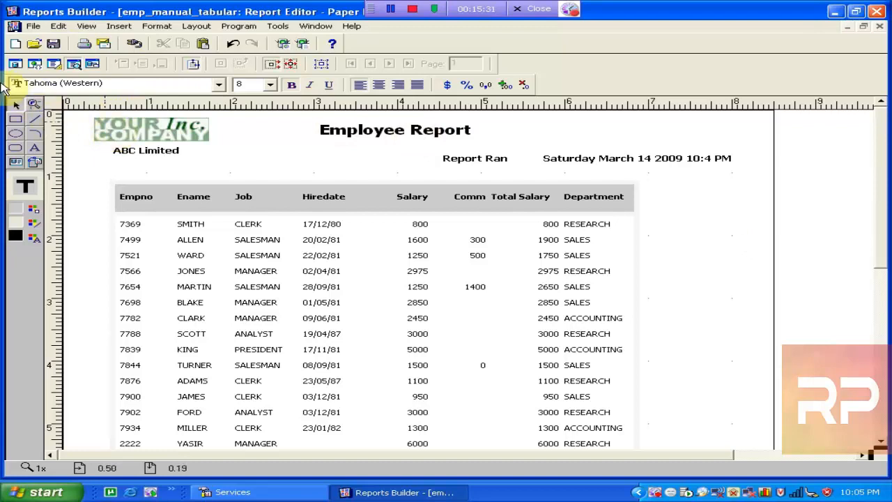
# - In the Paper Layout's main section body, with margin editing off, move the whole employee table down about 1.8 inches
pyautogui.click(61, 63)
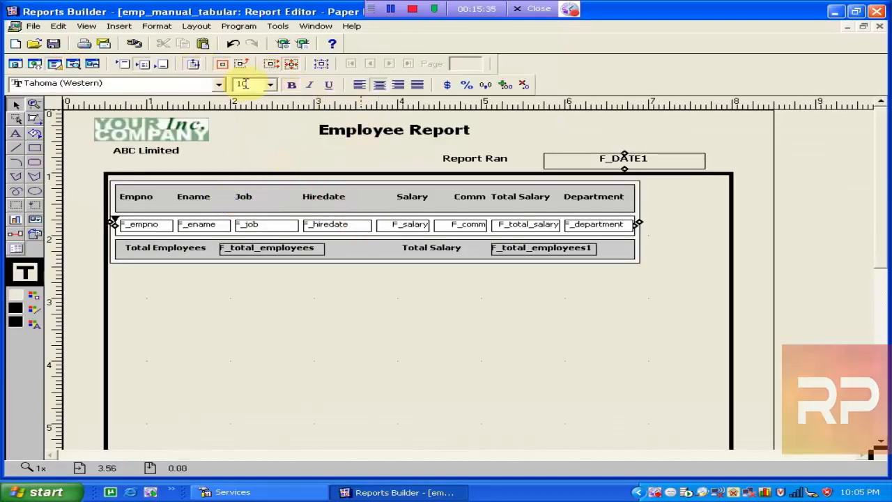
pyautogui.click(193, 64)
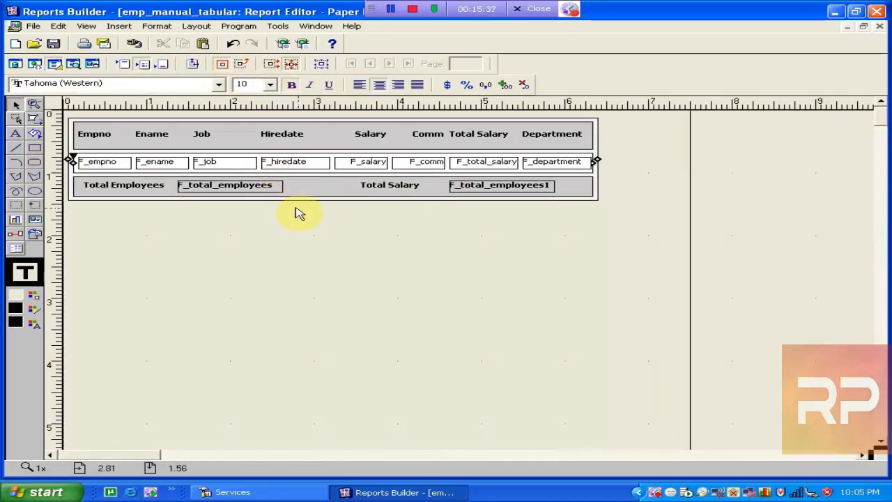
pyautogui.moveTo(638, 222); pyautogui.dragTo(51, 97)
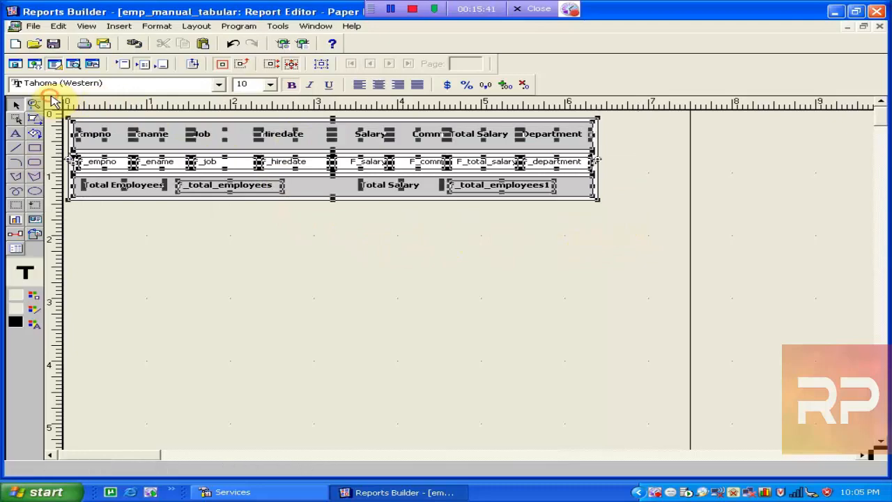
pyautogui.press('Down')
pyautogui.press('Down')
pyautogui.press('Down')
pyautogui.press('Down')
pyautogui.press('Down')
pyautogui.press('Down')
pyautogui.press('Down')
pyautogui.press('Down')
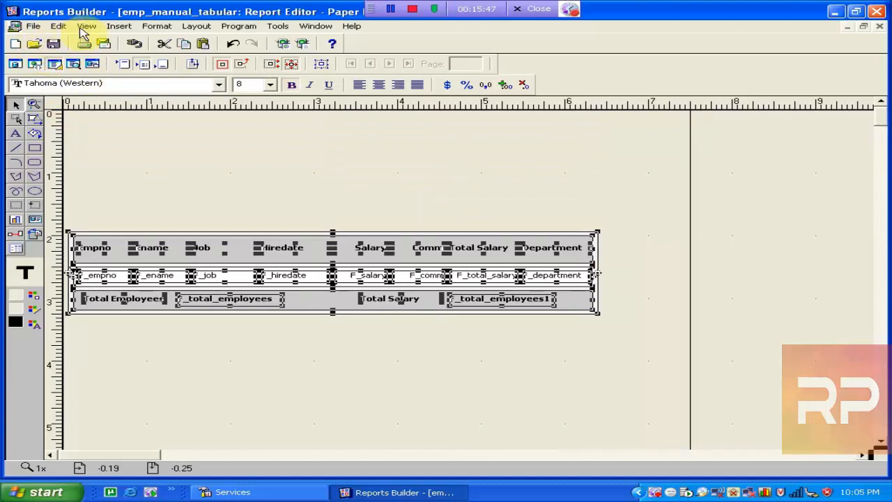
pyautogui.click(123, 139)
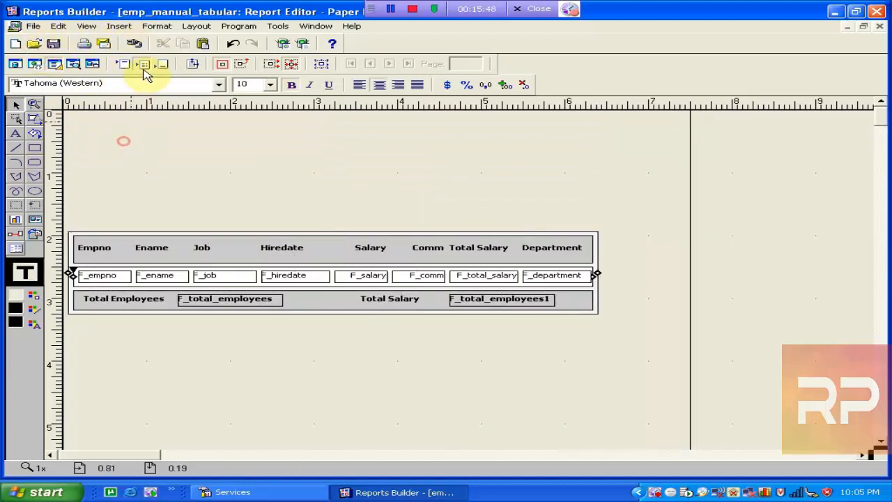
# - Import the image file 222714590 from the reports folder into the layout, keeping format Any and quality Good
pyautogui.click(118, 26)
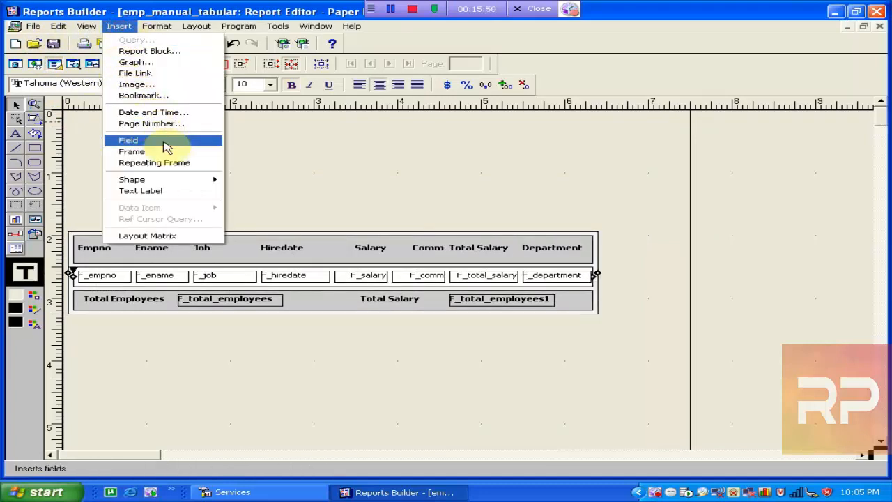
pyautogui.click(175, 83)
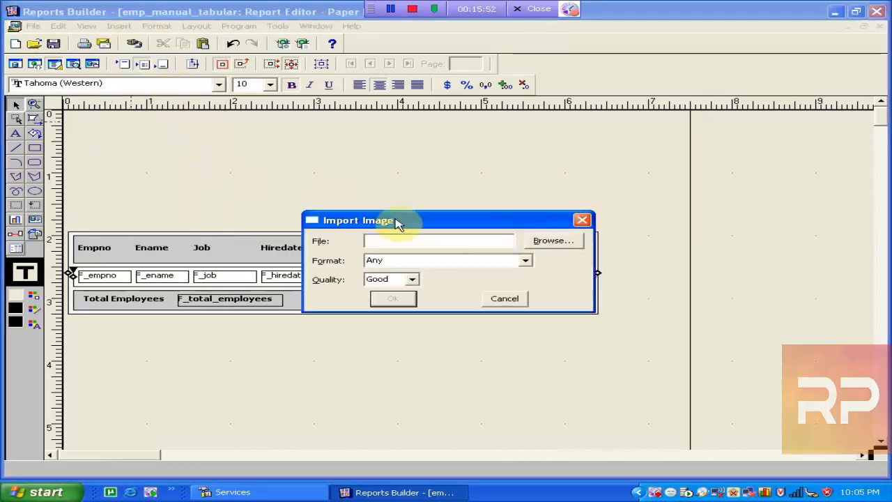
pyautogui.click(531, 241)
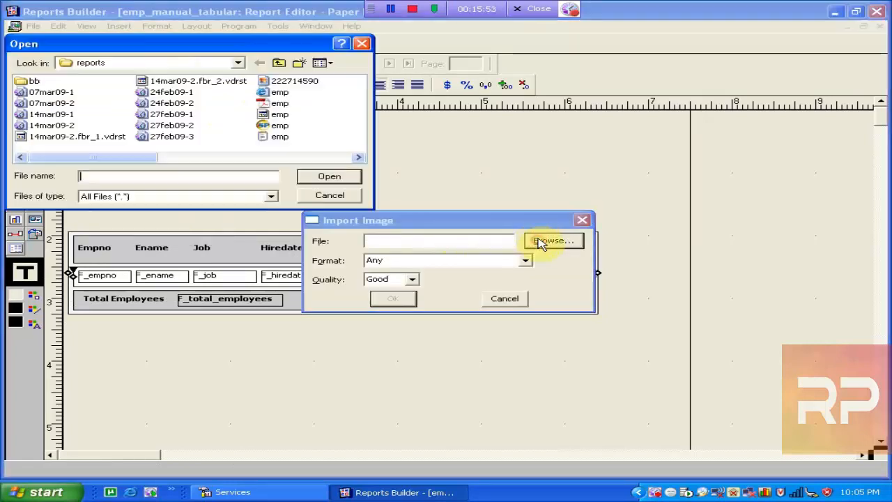
pyautogui.click(296, 82)
pyautogui.doubleClick(296, 83)
pyautogui.click(392, 298)
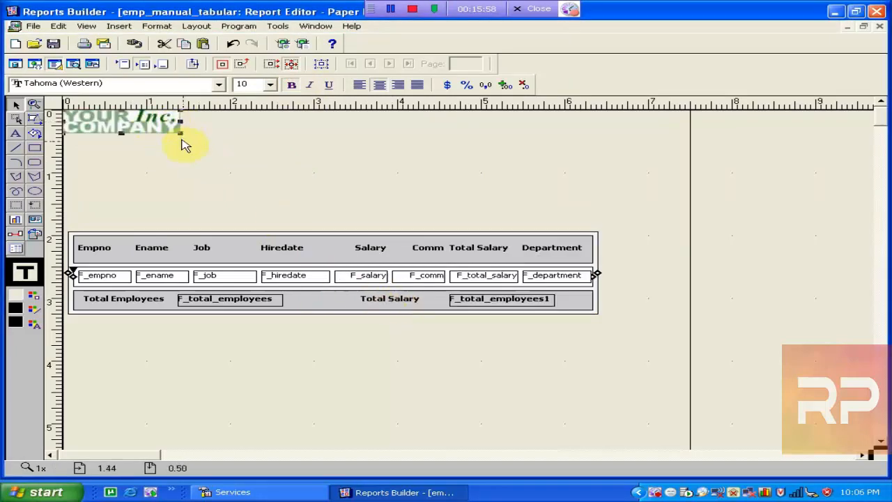
# - Enlarge the imported logo to about 7.4 by 5 inches across the body and run the report to preview it
pyautogui.moveTo(182, 137); pyautogui.dragTo(587, 353)
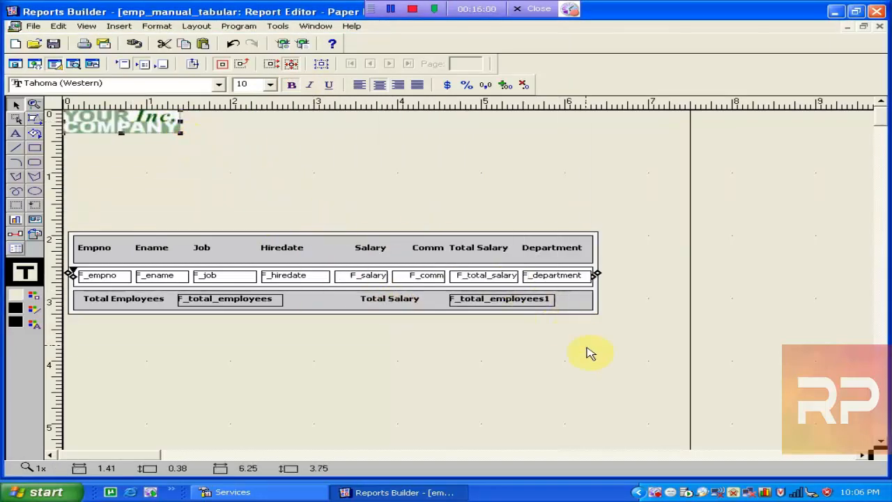
pyautogui.moveTo(683, 418)
pyautogui.mouseDown()
pyautogui.moveTo(687, 427)
pyautogui.moveTo(680, 425)
pyautogui.mouseUp()
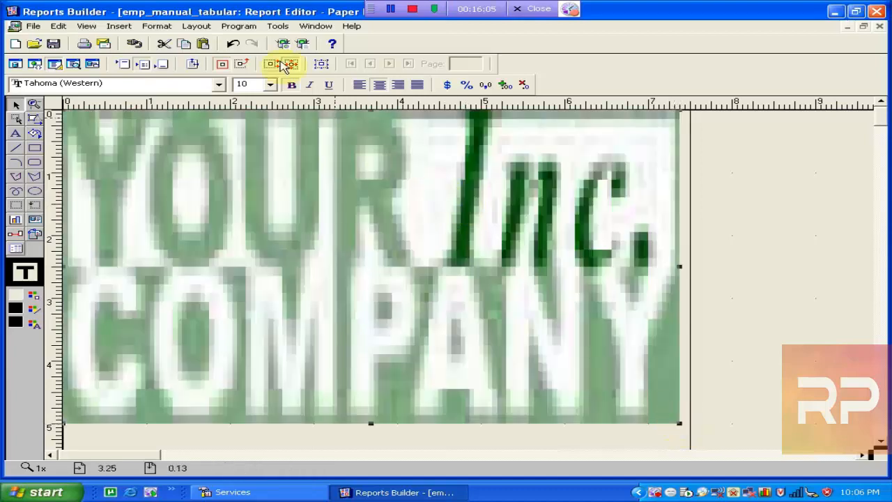
pyautogui.click(306, 45)
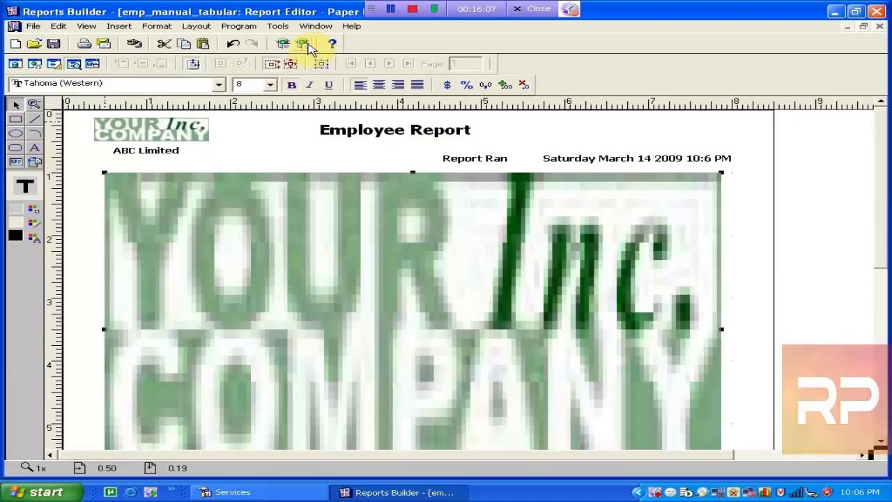
pyautogui.moveTo(888, 219)
pyautogui.mouseDown()
pyautogui.moveTo(888, 313)
pyautogui.moveTo(880, 216)
pyautogui.mouseUp()
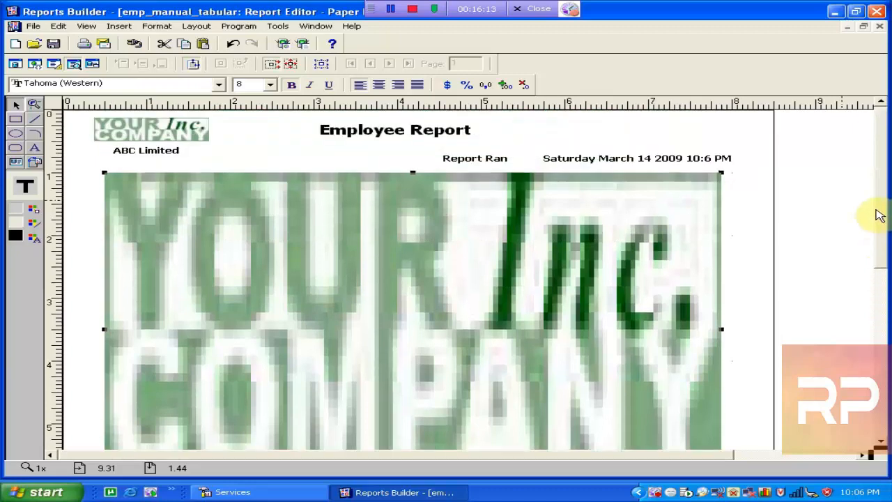
# - Back in the Paper Layout, resize the logo to about 5.4 by 1.3 inches and place it above the employee table
pyautogui.click(57, 64)
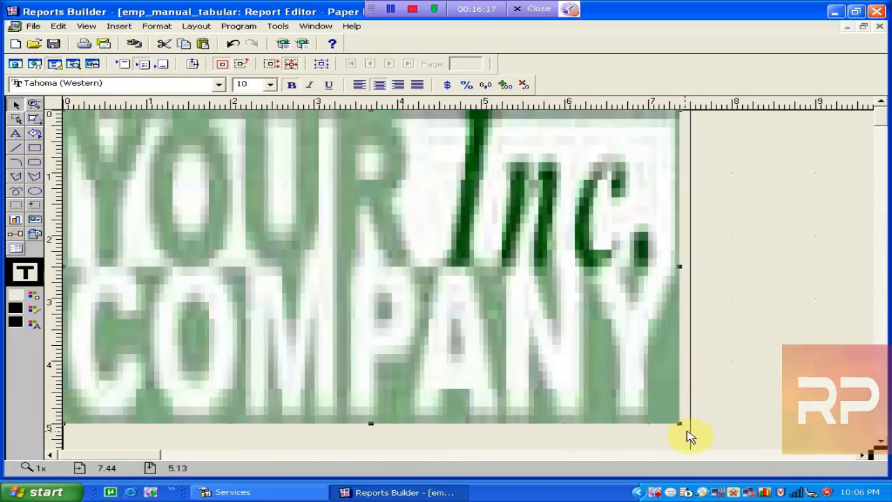
pyautogui.moveTo(683, 428); pyautogui.dragTo(446, 193)
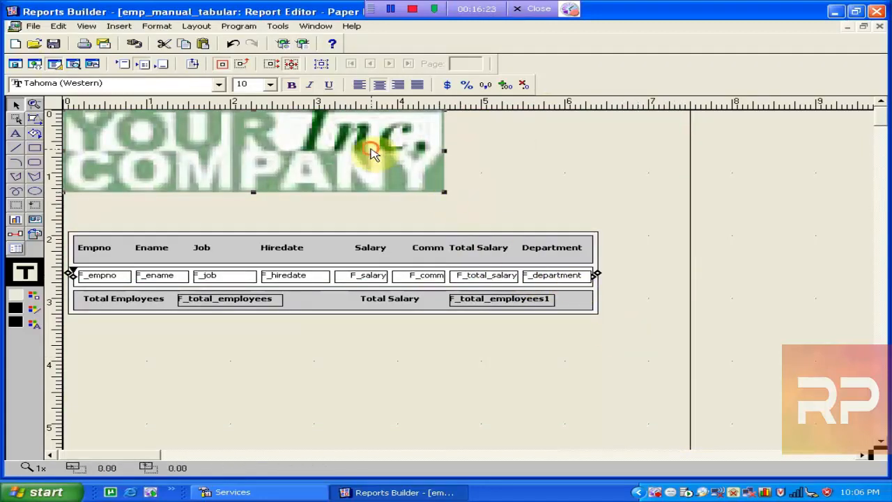
pyautogui.moveTo(368, 149); pyautogui.dragTo(442, 156)
pyautogui.moveTo(504, 159); pyautogui.dragTo(573, 169)
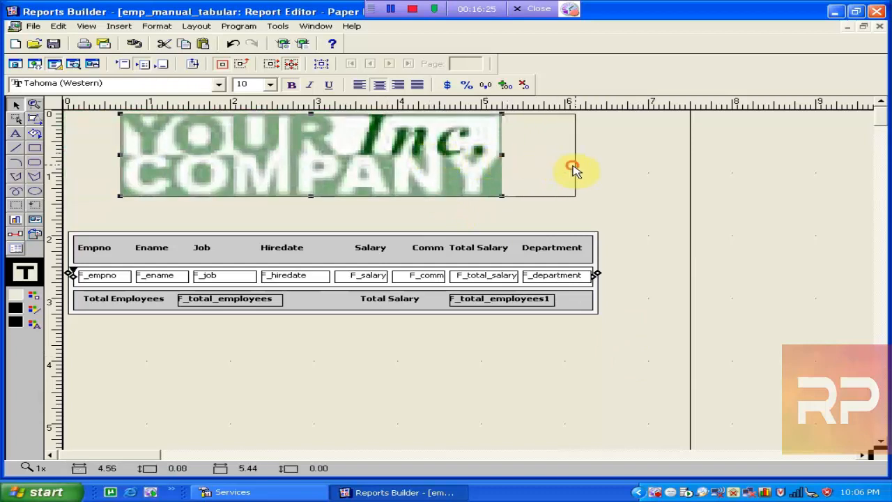
pyautogui.click(663, 398)
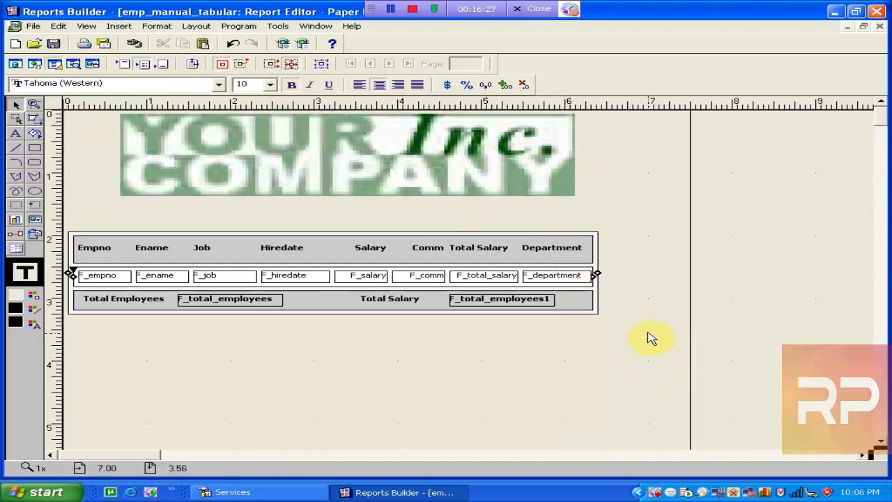
# - Turn Confine mode off and move the detail row and totals row about 1.4 inches down, out of the table's outer frame
pyautogui.moveTo(646, 328); pyautogui.dragTo(60, 253)
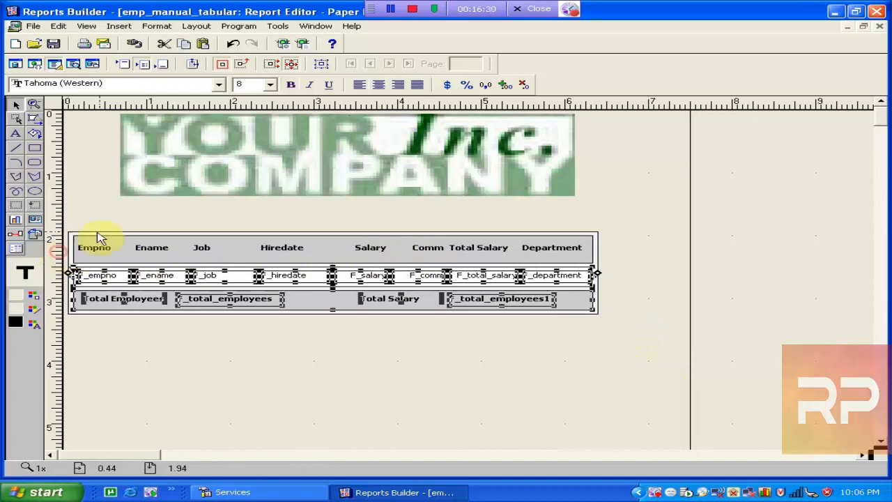
pyautogui.click(245, 65)
pyautogui.press('Down')
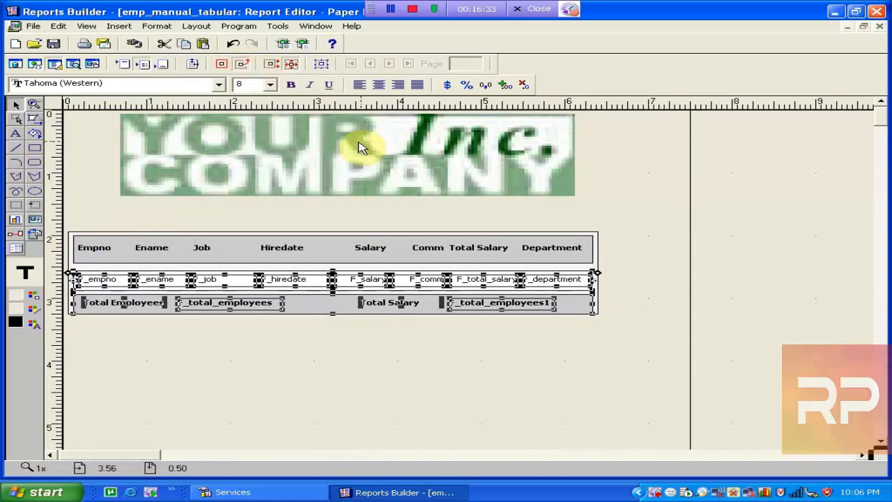
pyautogui.press('Down')
pyautogui.press('Down')
pyautogui.press('Down')
pyautogui.press('Down')
pyautogui.press('Down')
pyautogui.press('Down')
pyautogui.press('Down')
pyautogui.press('Down')
pyautogui.press('Down')
pyautogui.press('Down')
pyautogui.press('Down')
pyautogui.press('Down')
pyautogui.press('Down')
pyautogui.press('Down')
pyautogui.press('Down')
pyautogui.press('Down')
pyautogui.press('Down')
pyautogui.press('Down')
pyautogui.press('Down')
pyautogui.press('Down')
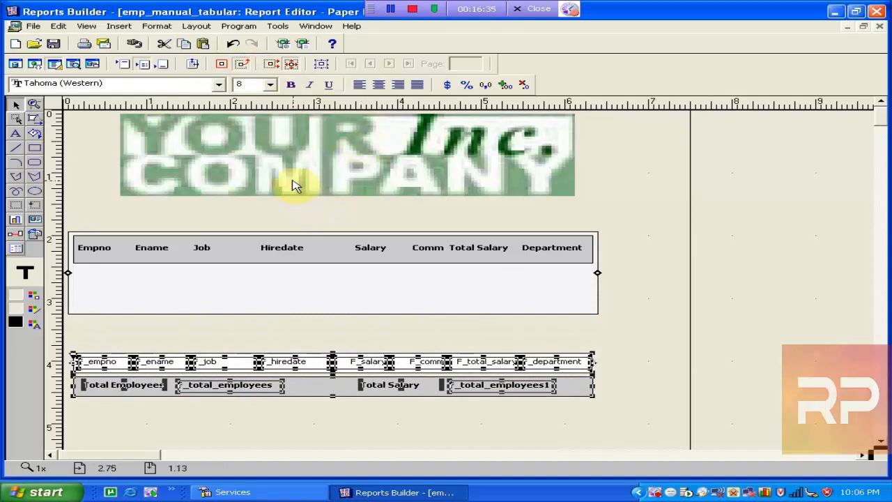
# - Resize the logo to about 6.2 by 0.7 inches and fit it inside the table's outer frame, directly below the column headings
pyautogui.click(293, 184)
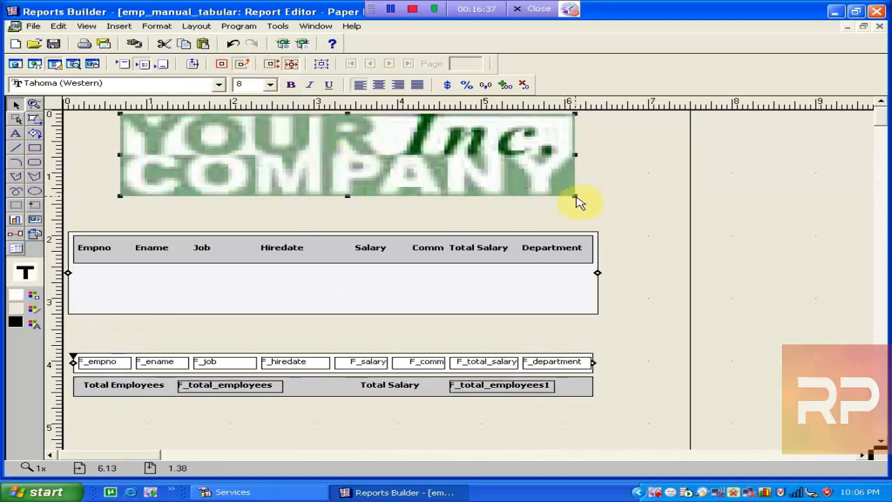
pyautogui.moveTo(576, 196); pyautogui.dragTo(585, 156)
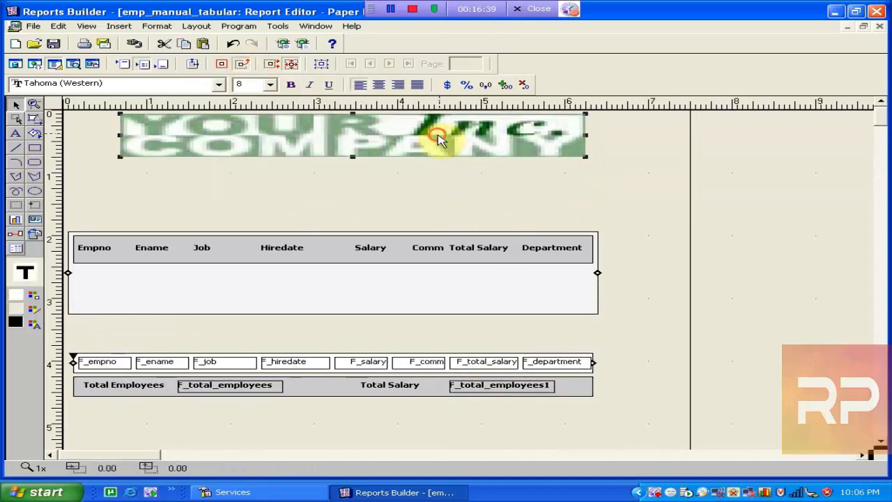
pyautogui.moveTo(439, 140); pyautogui.dragTo(410, 291)
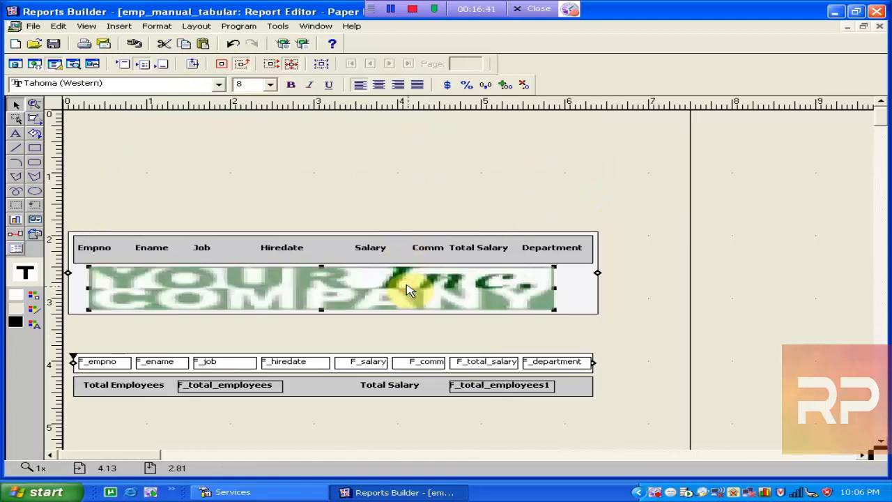
pyautogui.press('Left')
pyautogui.press('Left')
pyautogui.press('Left')
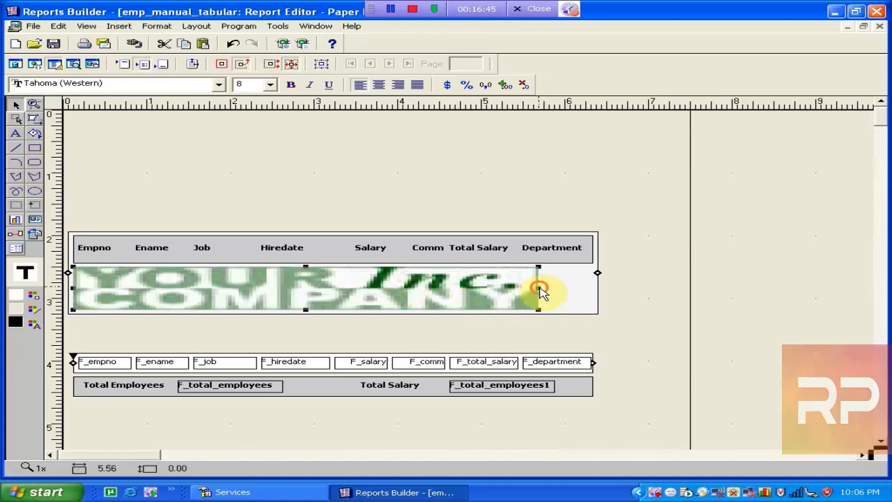
pyautogui.moveTo(540, 289); pyautogui.dragTo(592, 294)
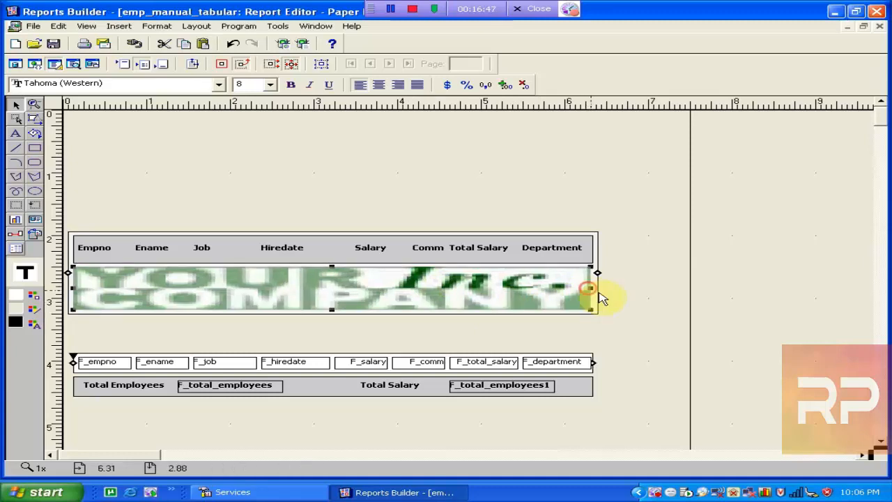
# - Move the detail row and totals row together back up into the table's outer frame, directly below the column headings
pyautogui.click(660, 400)
pyautogui.moveTo(648, 412); pyautogui.dragTo(56, 342)
pyautogui.press('Up')
pyautogui.press('Up')
pyautogui.press('Up')
pyautogui.press('Up')
pyautogui.press('Up')
pyautogui.press('Up')
pyautogui.press('Up')
pyautogui.press('Up')
pyautogui.press('Up')
pyautogui.press('Up')
pyautogui.press('Up')
pyautogui.press('Up')
pyautogui.press('Up')
pyautogui.press('Up')
pyautogui.press('Up')
pyautogui.press('Up')
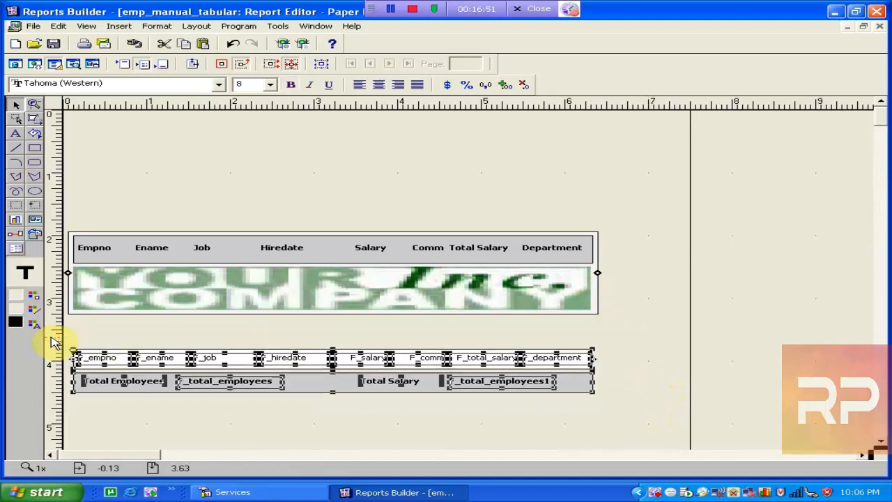
pyautogui.press('Up')
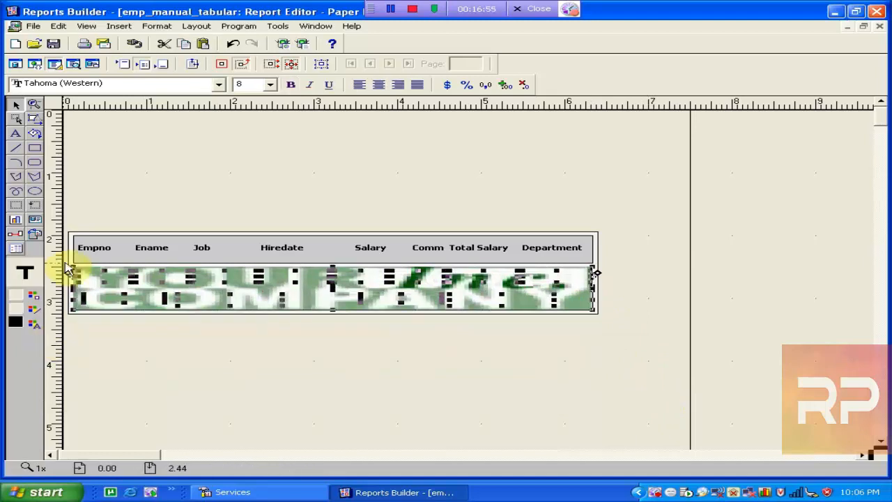
# - Run the report and check how the logo and the employee rows overlap, down to the totals row
pyautogui.click(303, 46)
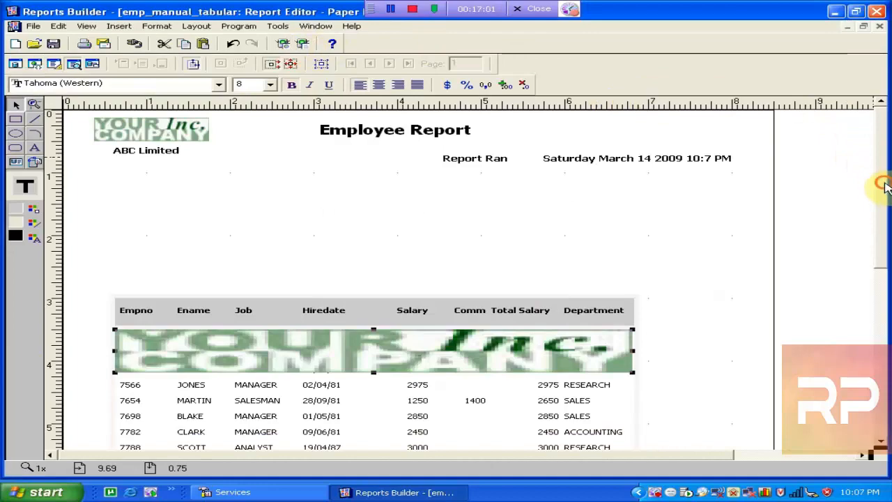
pyautogui.moveTo(885, 185); pyautogui.dragTo(886, 238)
pyautogui.click(813, 244)
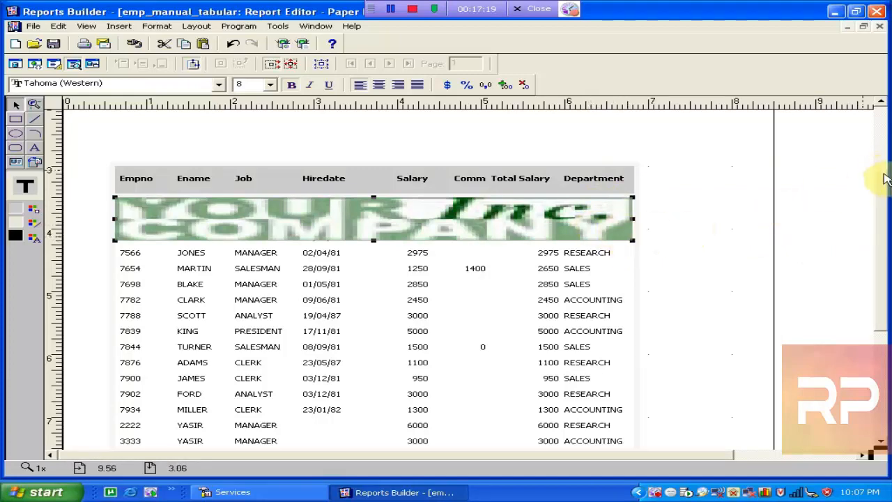
pyautogui.moveTo(885, 175); pyautogui.dragTo(887, 197)
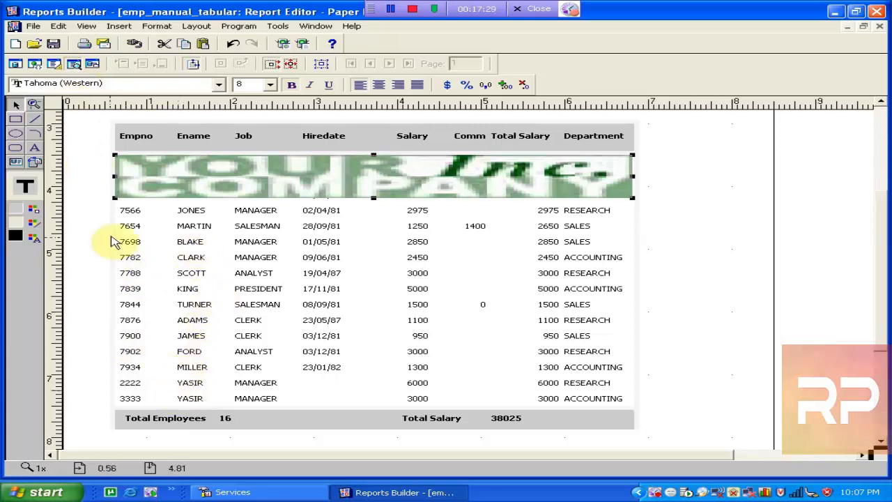
# - In the Paper Layout, move the logo below the table and cut the detail row and totals row out of the outer frame
pyautogui.click(56, 64)
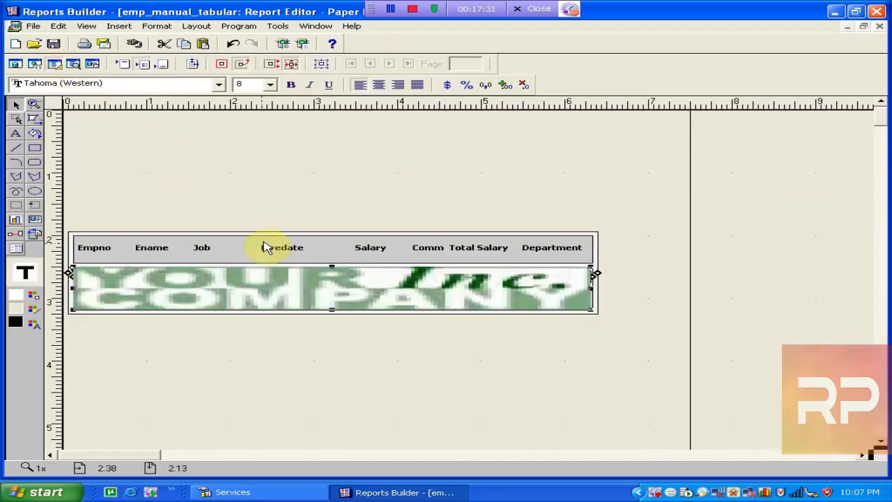
pyautogui.moveTo(460, 295); pyautogui.dragTo(497, 393)
pyautogui.moveTo(614, 323); pyautogui.dragTo(65, 255)
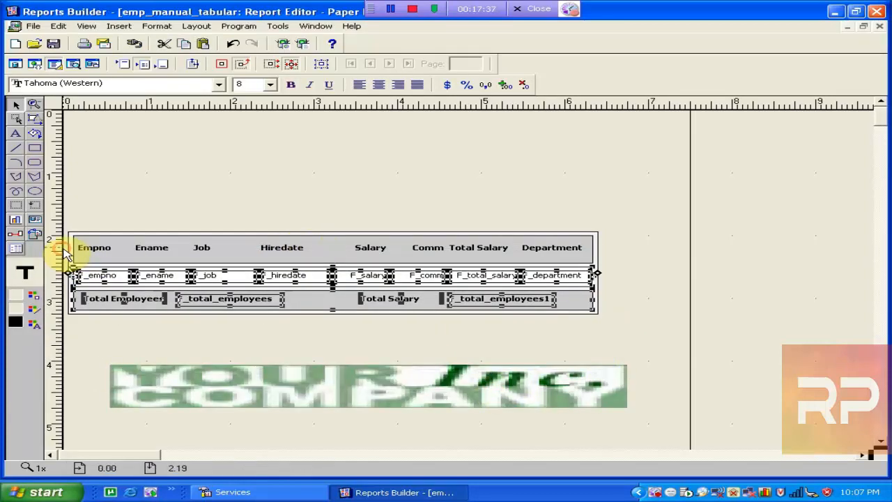
pyautogui.press('Delete')
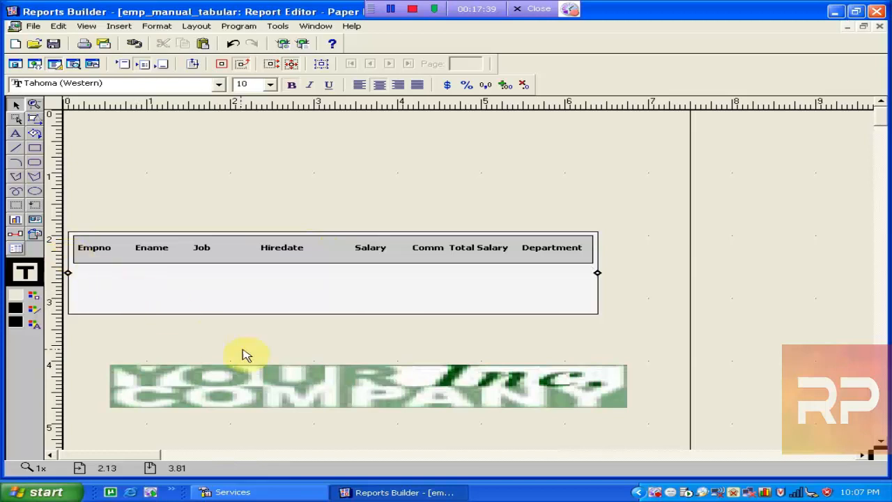
# - Place the logo inside the outer frame directly below the column headings and widen it slightly to the frame's edge
pyautogui.click(275, 401)
pyautogui.moveTo(275, 400); pyautogui.dragTo(239, 305)
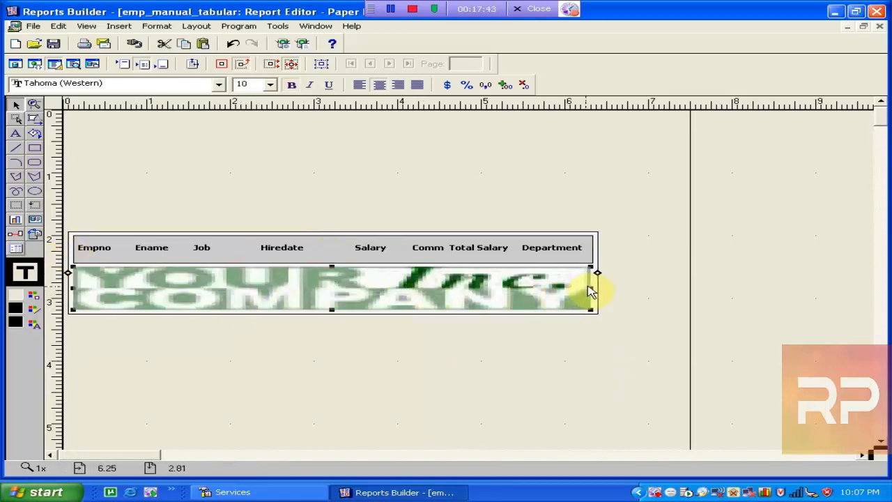
pyautogui.moveTo(591, 293); pyautogui.dragTo(593, 289)
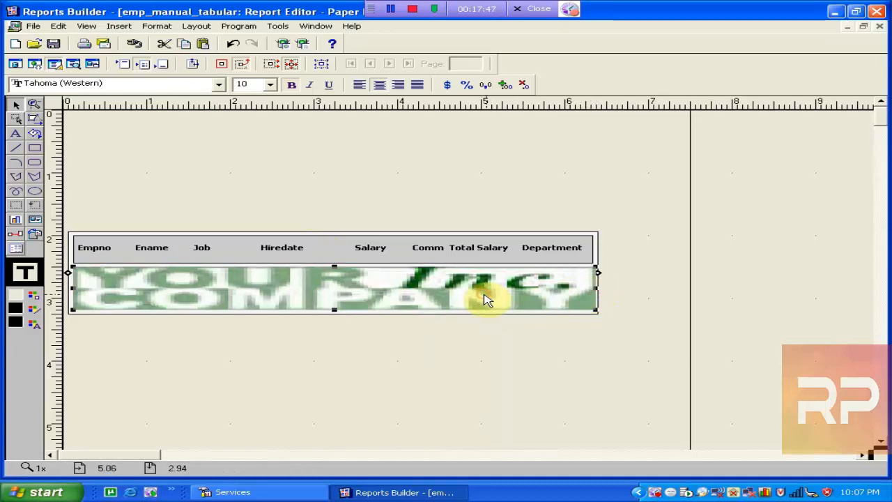
# - Paste the detail and totals rows over the logo, align them beneath the column headings, and run the report to preview it
pyautogui.hotkey('ctrl', 'a')
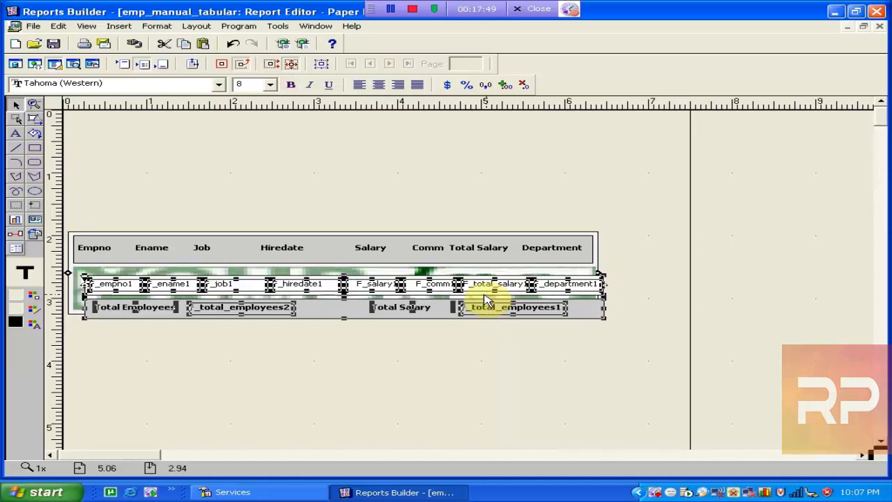
pyautogui.press('Up')
pyautogui.press('Up')
pyautogui.press('Up')
pyautogui.press('Left')
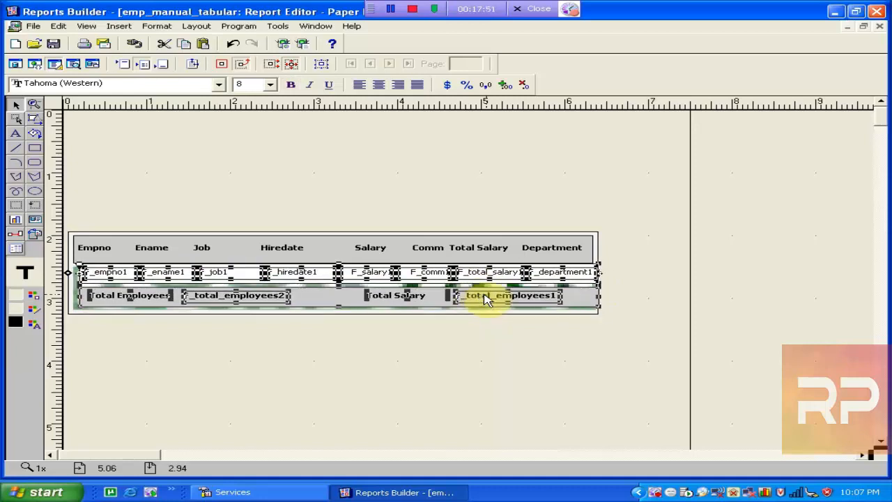
pyautogui.press('Down')
pyautogui.press('Left')
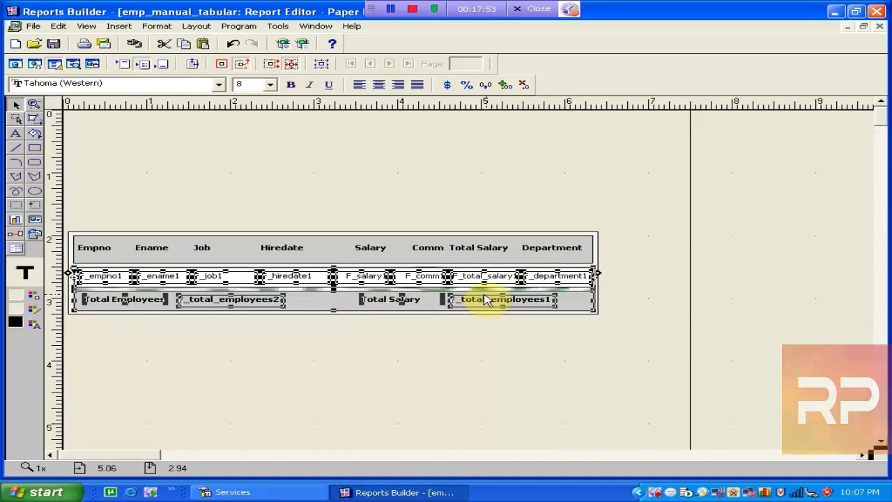
pyautogui.click(304, 45)
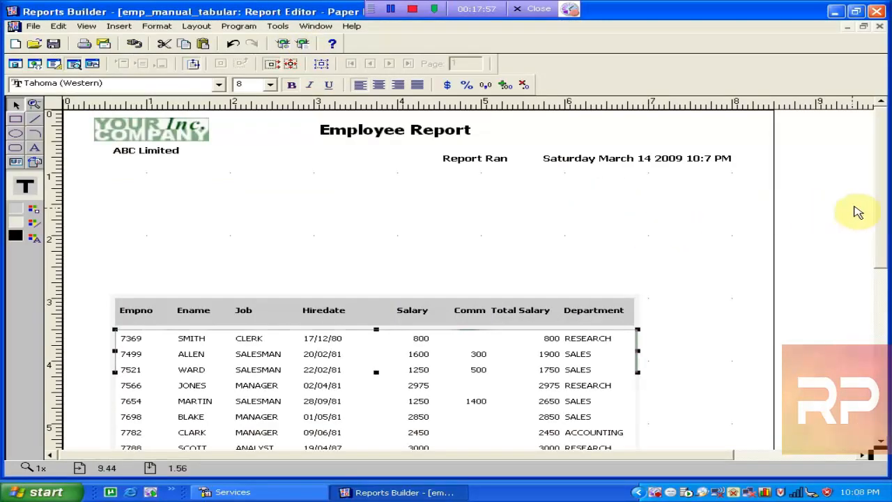
pyautogui.moveTo(880, 209)
pyautogui.mouseDown()
pyautogui.moveTo(881, 261)
pyautogui.moveTo(875, 204)
pyautogui.mouseUp()
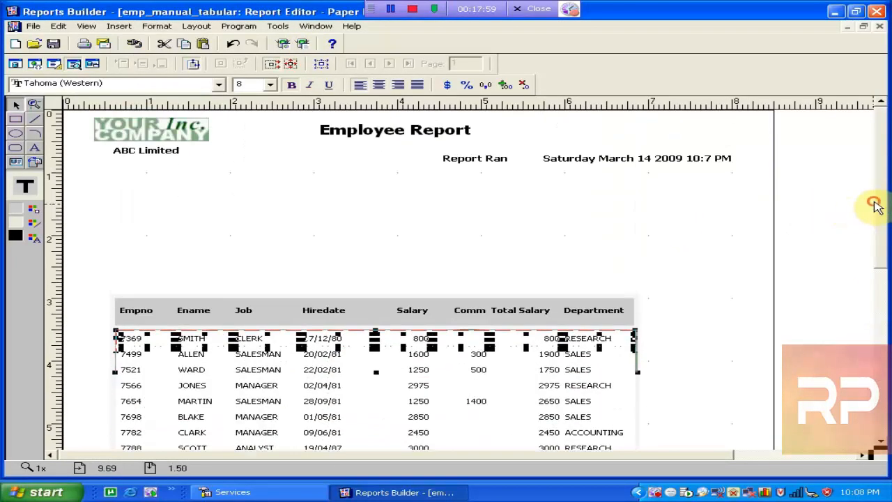
# - Back in the Paper Layout, move the logo, detail row and totals row together out of the outer frame, above the table
pyautogui.click(53, 63)
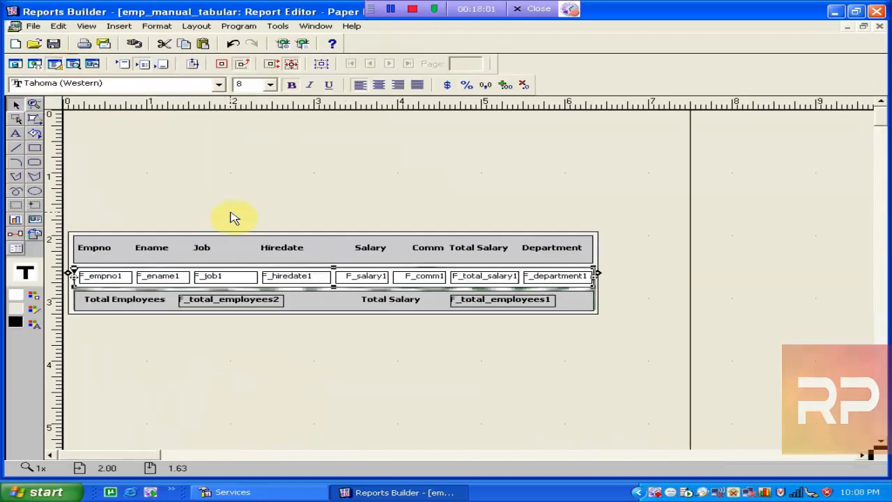
pyautogui.click(566, 341)
pyautogui.moveTo(632, 338); pyautogui.dragTo(51, 255)
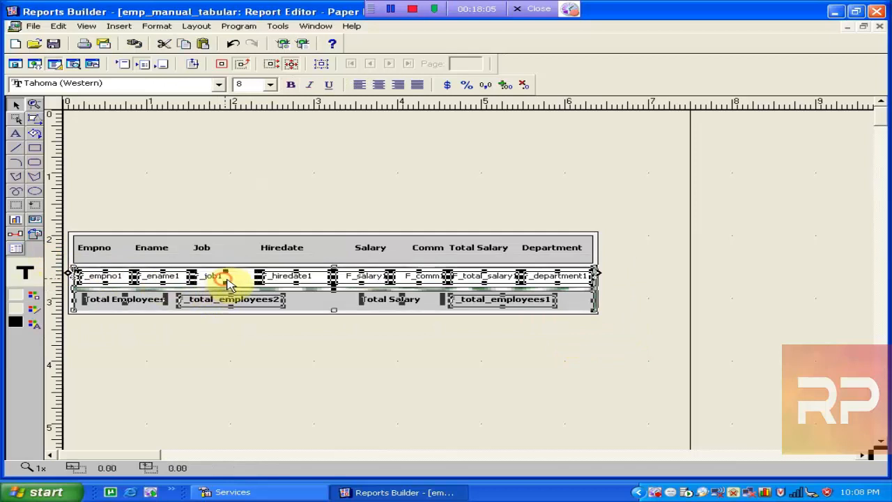
pyautogui.moveTo(224, 286); pyautogui.dragTo(322, 170)
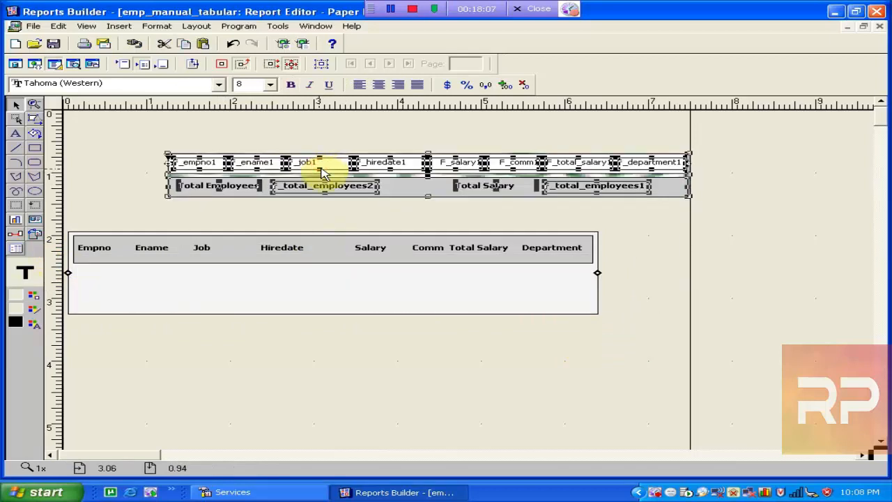
# - Separate the rows from the logo by moving the totals row and the detail row into the space below the table's outer frame
pyautogui.click(424, 185)
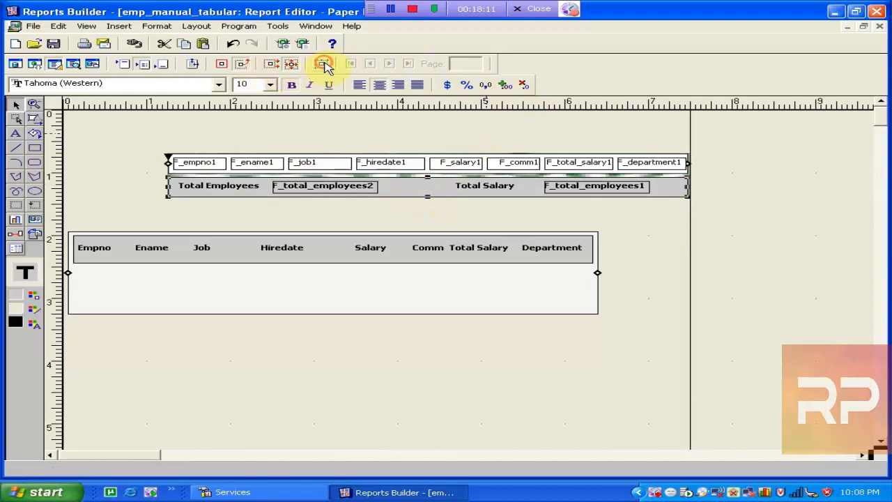
pyautogui.click(302, 127)
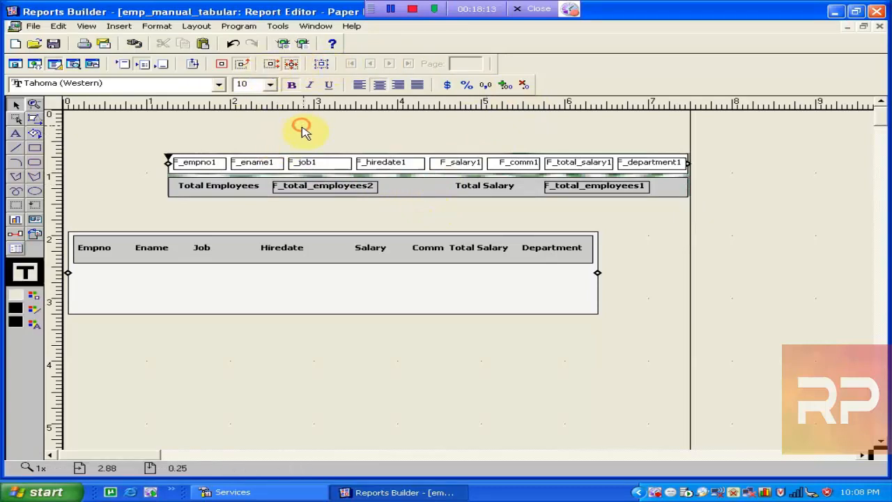
pyautogui.click(427, 178)
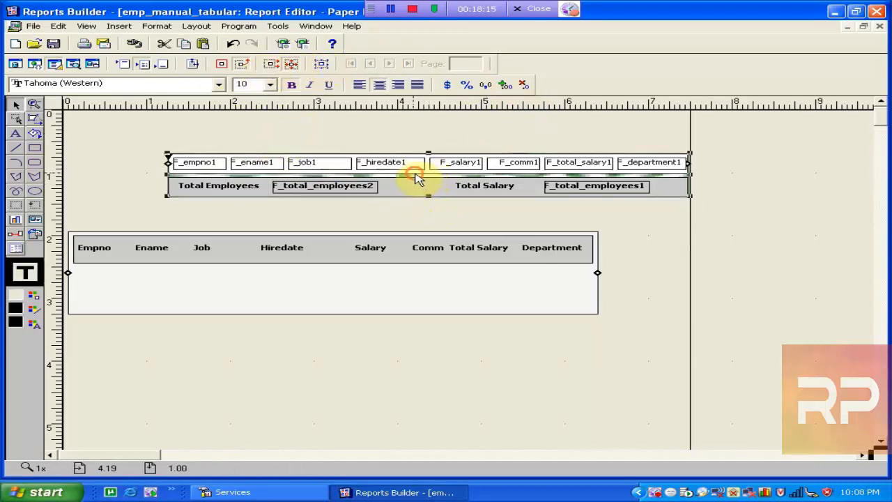
pyautogui.click(626, 226)
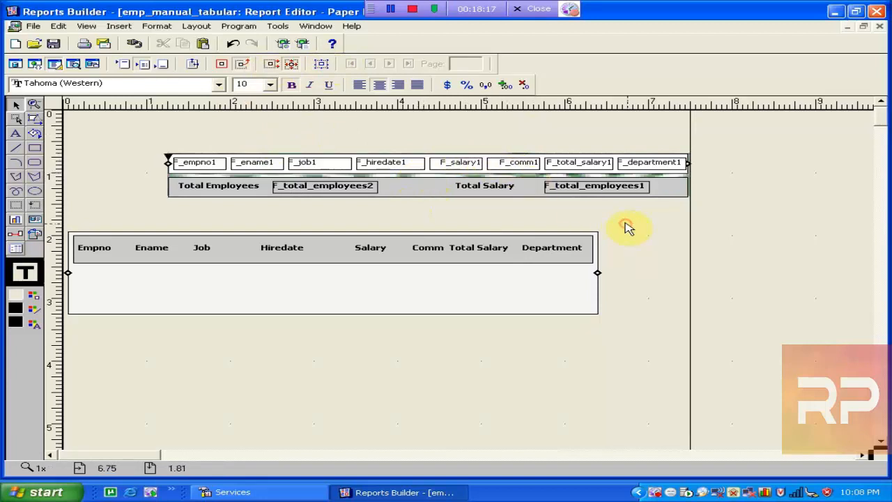
pyautogui.click(677, 193)
pyautogui.moveTo(676, 193); pyautogui.dragTo(645, 390)
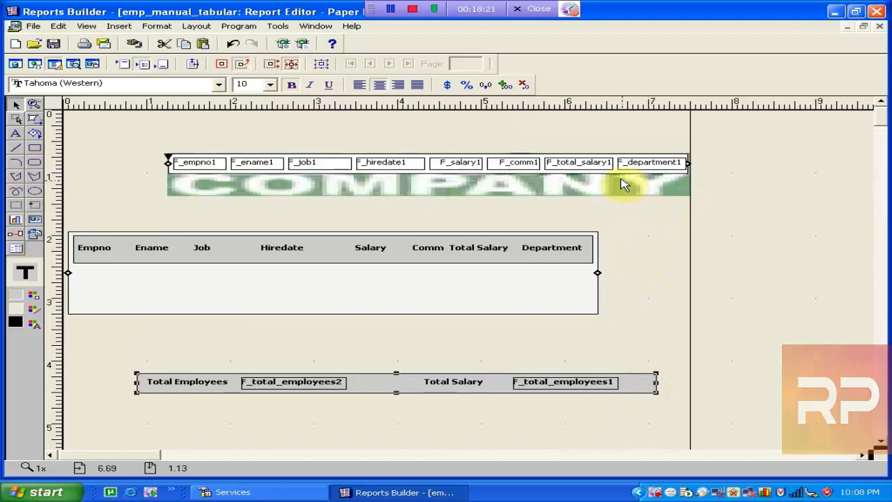
pyautogui.moveTo(620, 178); pyautogui.dragTo(574, 355)
pyautogui.click(411, 179)
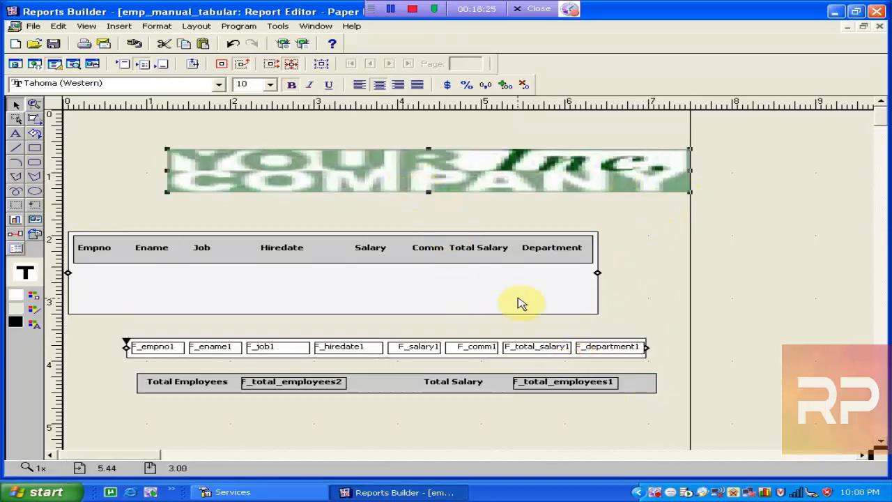
# - Enlarge the table's outer frame to about 6.7 by 1.6 inches and fit the logo inside below the headings at about 6.6 by 0.9 inches
pyautogui.moveTo(517, 301); pyautogui.dragTo(554, 277)
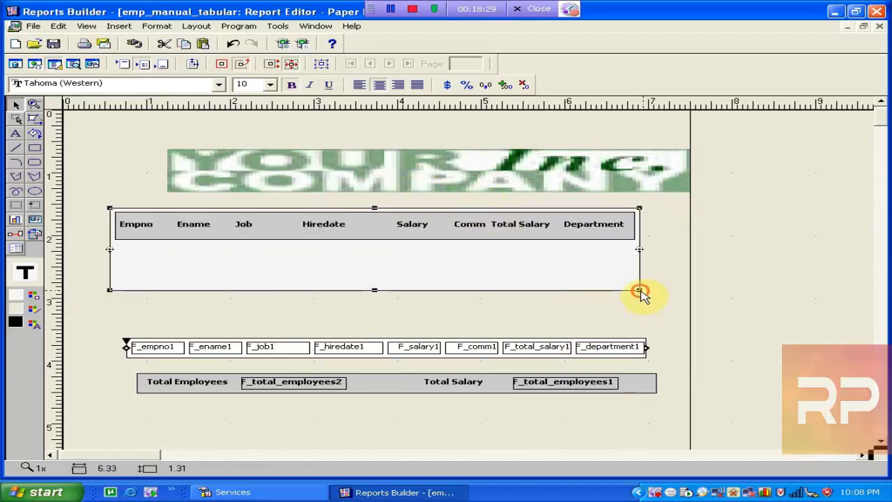
pyautogui.moveTo(639, 291); pyautogui.dragTo(667, 308)
pyautogui.moveTo(522, 171); pyautogui.dragTo(463, 267)
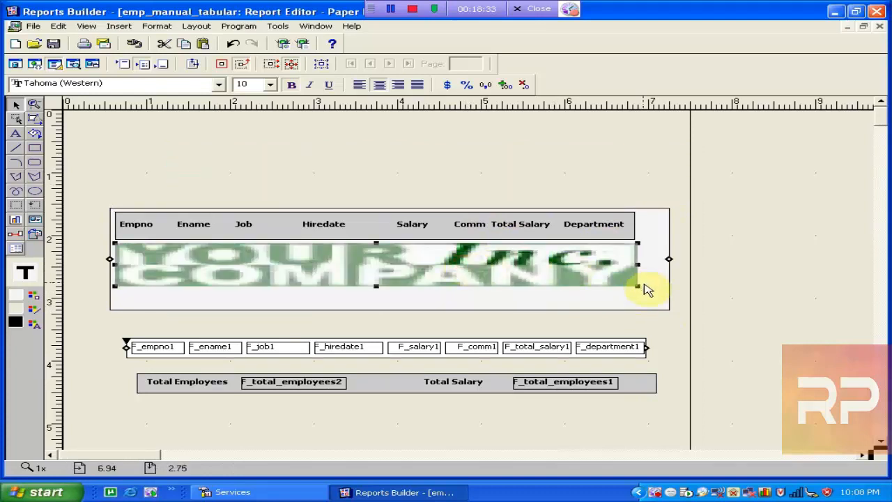
pyautogui.moveTo(641, 285); pyautogui.dragTo(664, 303)
# - Cut the detail row from below the table and paste it over the upper part of the logo, just under the column headings
pyautogui.click(662, 414)
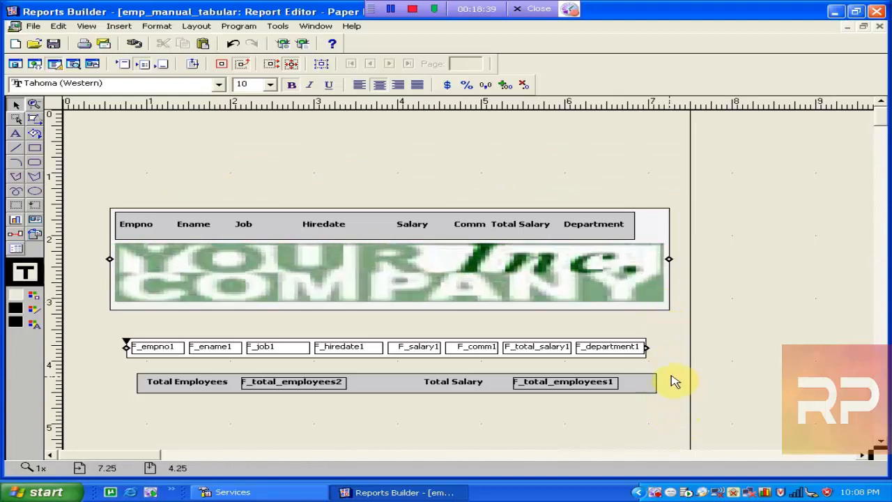
pyautogui.moveTo(657, 364); pyautogui.dragTo(69, 321)
pyautogui.press('Delete')
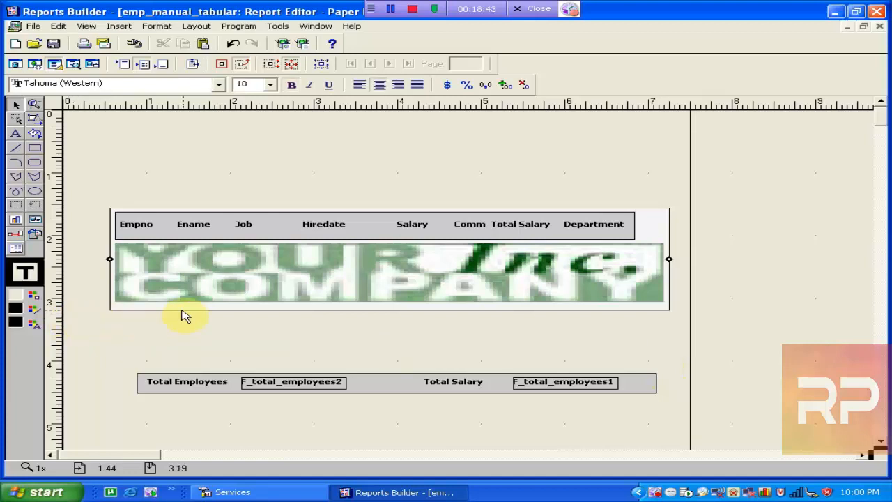
pyautogui.click(218, 262)
pyautogui.hotkey('ctrl', 'v')
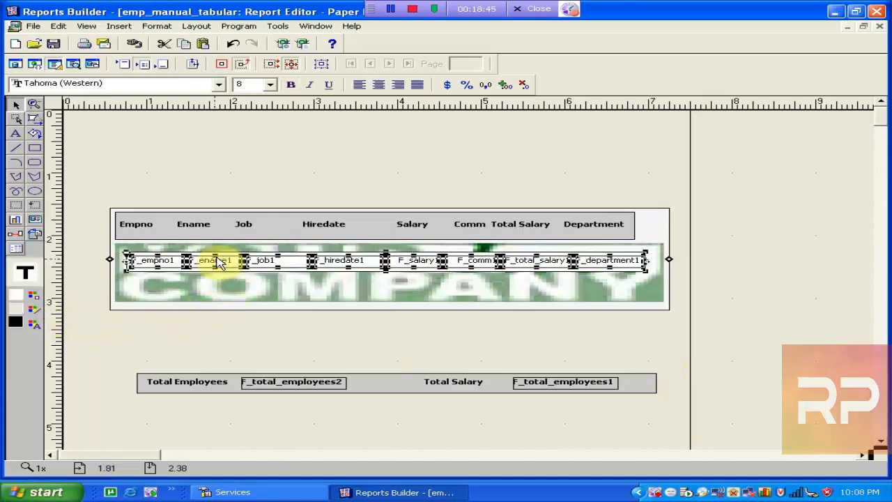
pyautogui.press('Left')
pyautogui.press('Up')
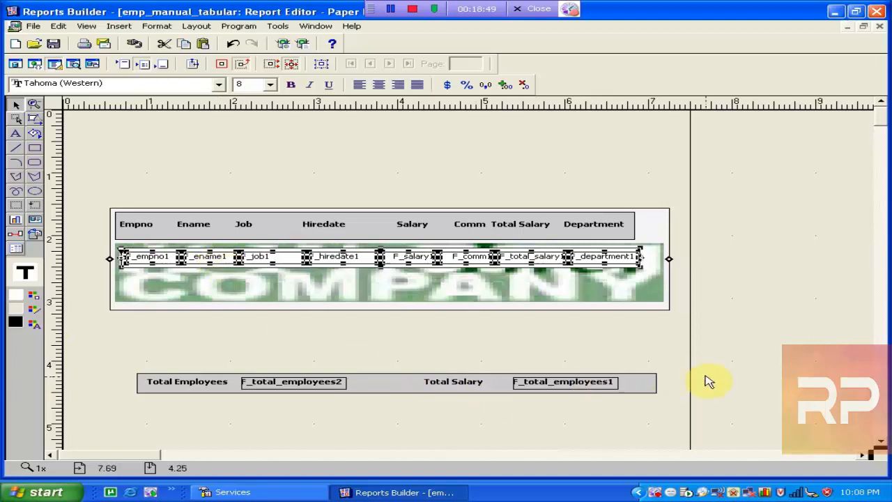
# - Cut the totals row, paste it over the logo just below the detail row, and run the report to preview it
pyautogui.click(673, 416)
pyautogui.moveTo(667, 396); pyautogui.dragTo(75, 354)
pyautogui.press('Delete')
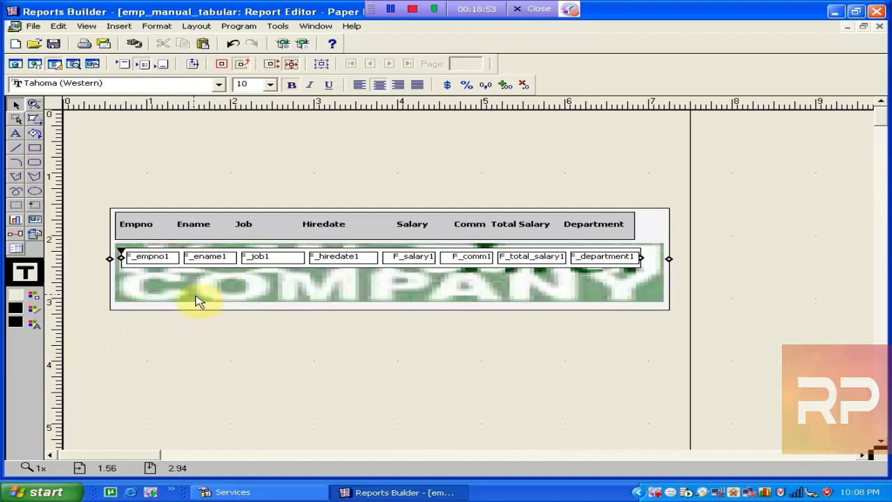
pyautogui.click(190, 290)
pyautogui.hotkey('ctrl', 'v')
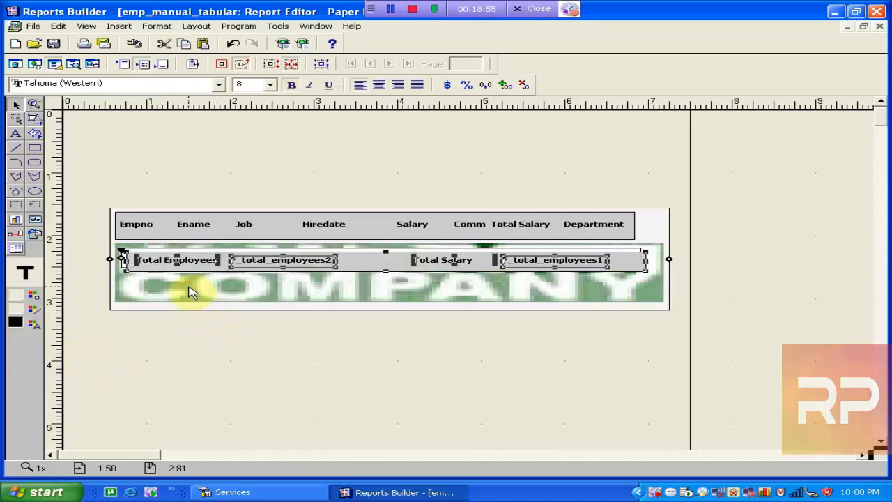
pyautogui.press('Down')
pyautogui.press('Down')
pyautogui.press('Down')
pyautogui.press('Down')
pyautogui.press('Down')
pyautogui.press('Down')
pyautogui.press('Down')
pyautogui.press('Down')
pyautogui.press('Down')
pyautogui.press('Down')
pyautogui.press('Down')
pyautogui.press('Down')
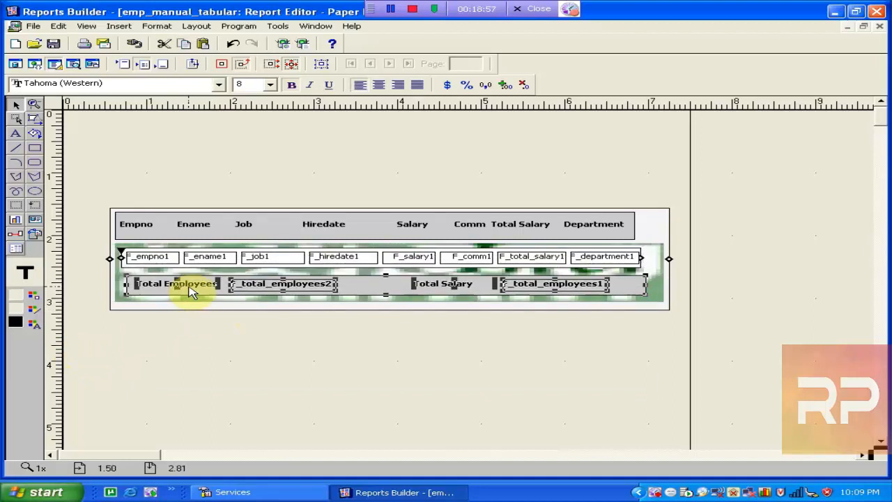
pyautogui.click(304, 43)
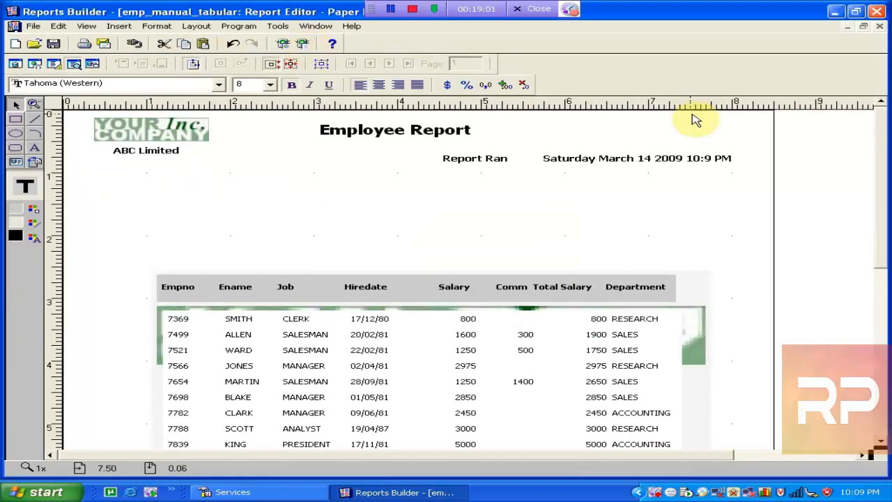
pyautogui.moveTo(882, 144); pyautogui.dragTo(888, 229)
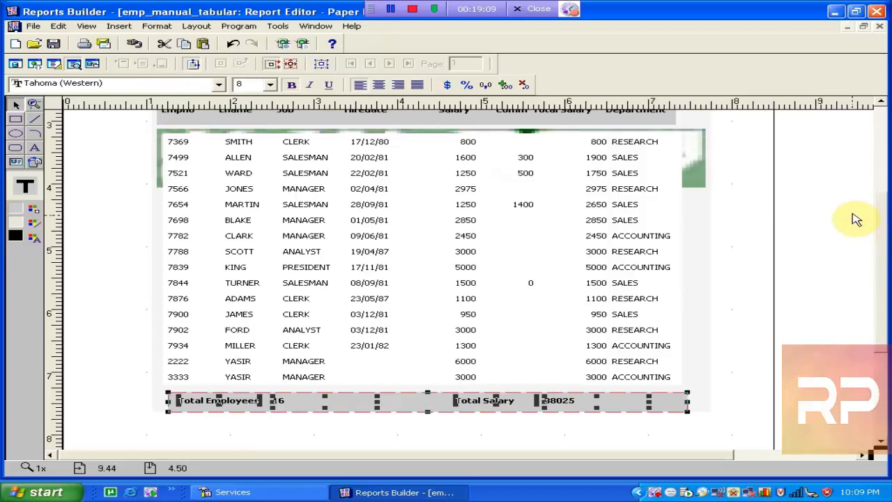
# - Remove the fill from the Department and Total Salary data columns in the report preview
pyautogui.click(659, 173)
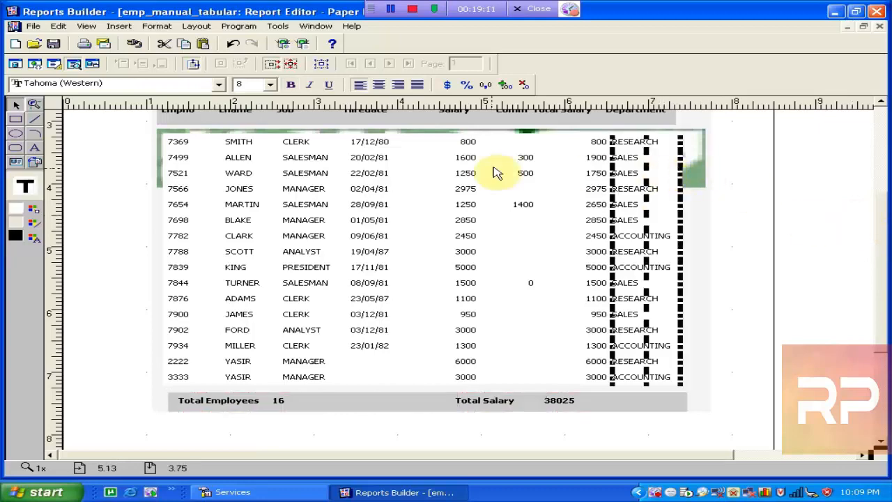
pyautogui.click(34, 209)
pyautogui.click(64, 248)
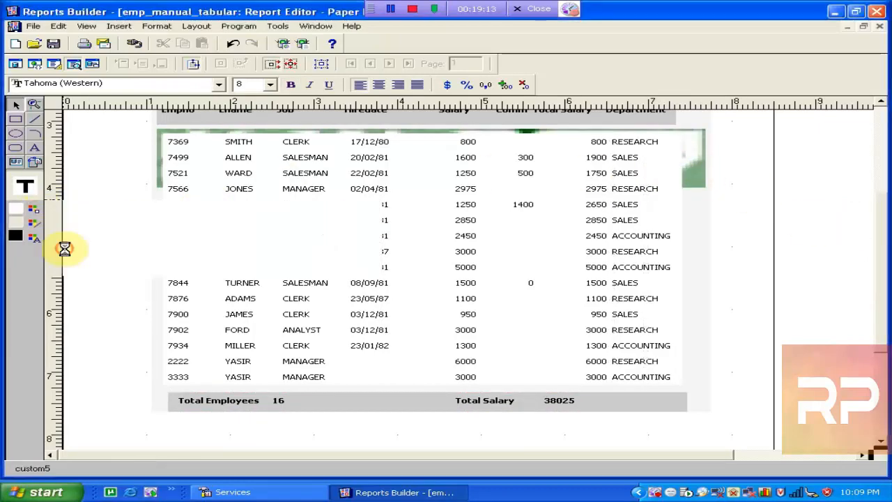
pyautogui.click(739, 255)
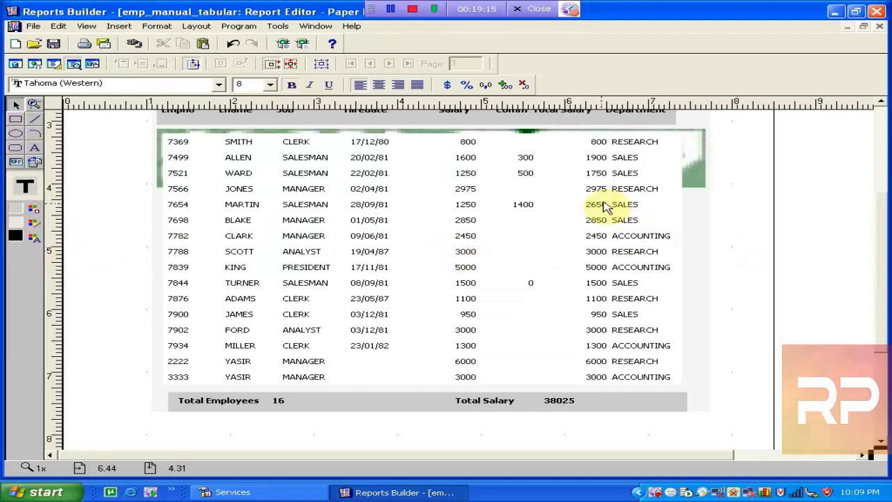
pyautogui.click(587, 185)
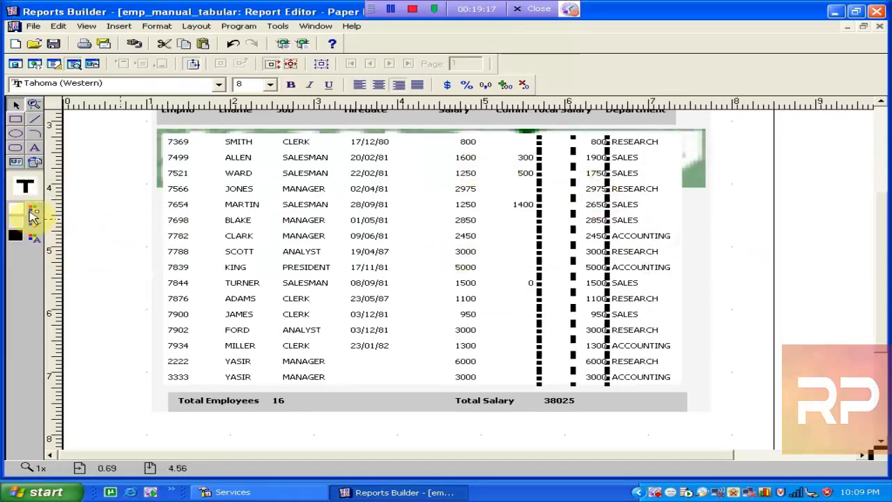
pyautogui.click(33, 209)
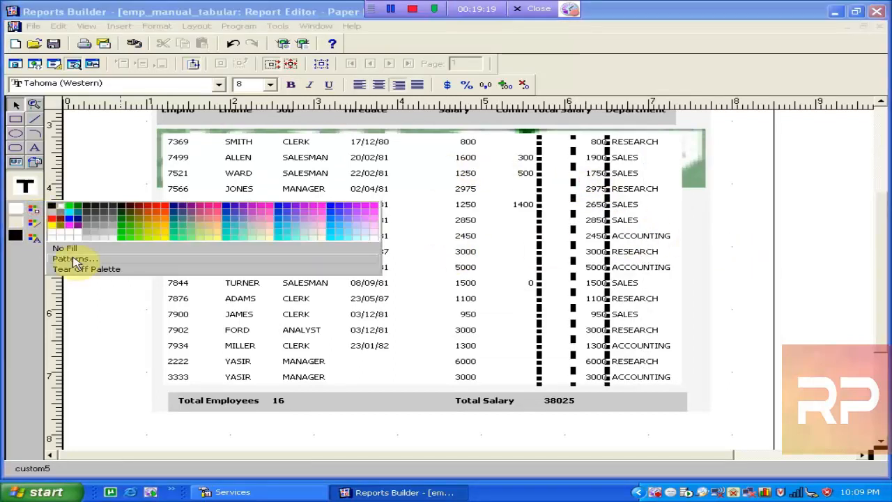
pyautogui.click(73, 251)
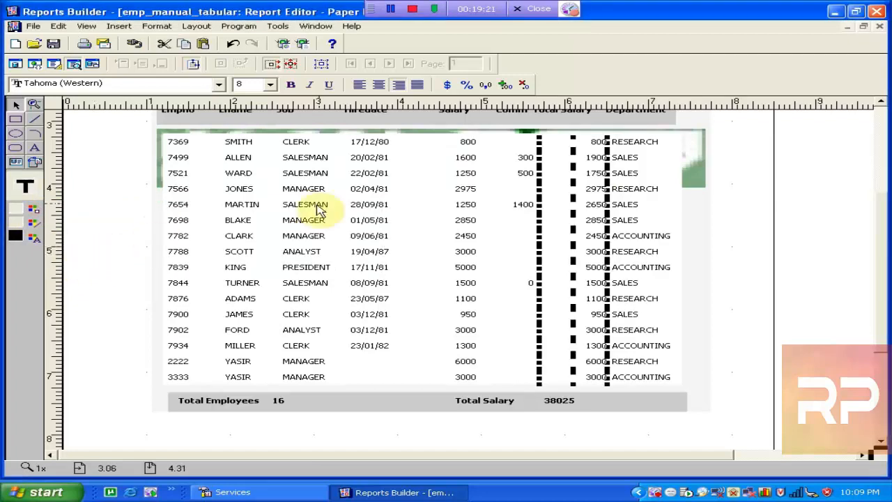
pyautogui.click(799, 272)
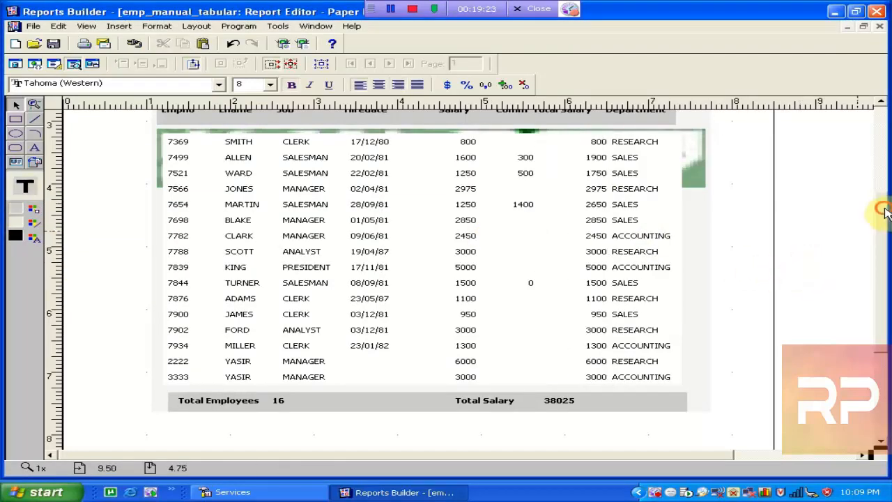
# - Return to the paper layout and delete the company logo image behind the detail and totals rows
pyautogui.moveTo(883, 211); pyautogui.dragTo(878, 157)
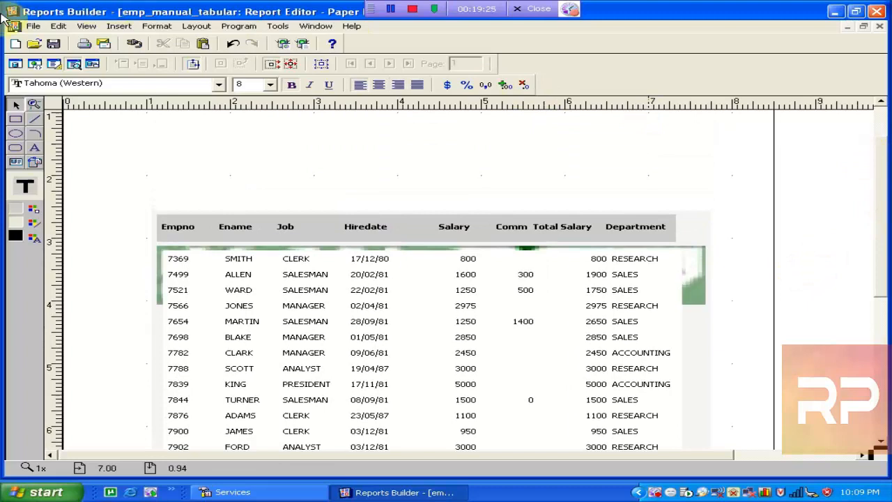
pyautogui.click(54, 63)
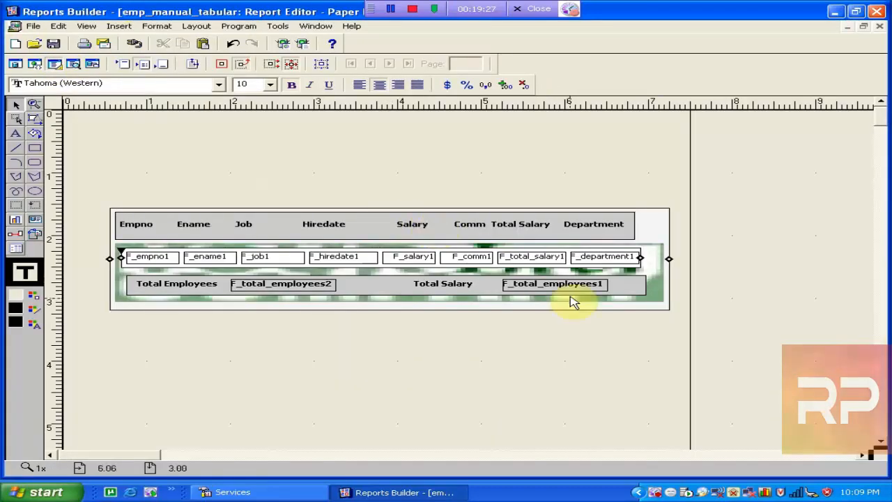
pyautogui.click(655, 337)
pyautogui.click(665, 289)
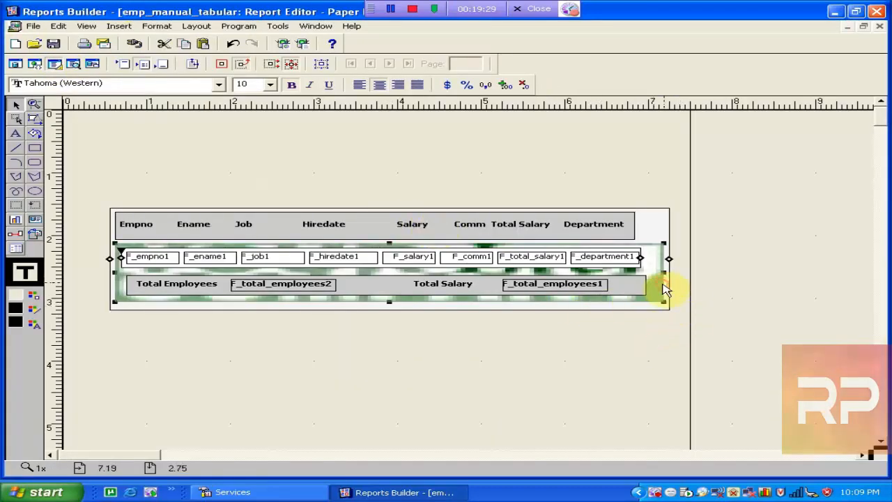
pyautogui.press('Delete')
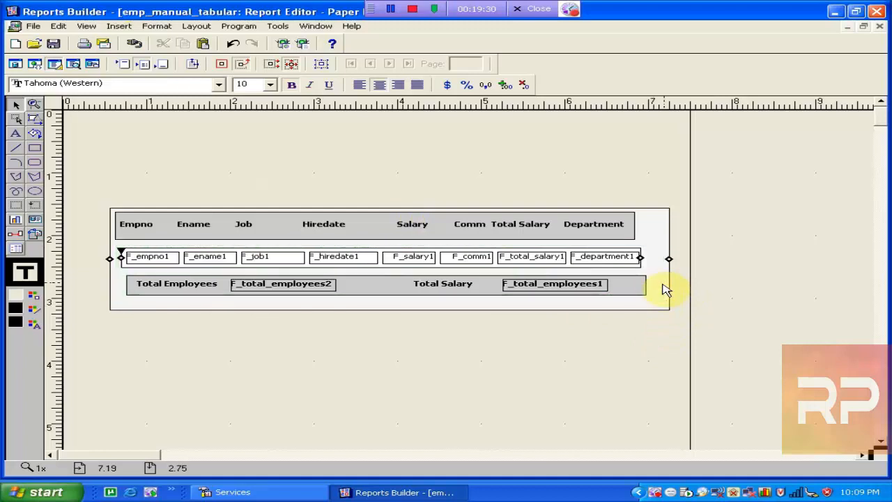
# - Align the detail row with the column headings' left edge and move the totals row up and left to sit directly beneath it
pyautogui.click(567, 260)
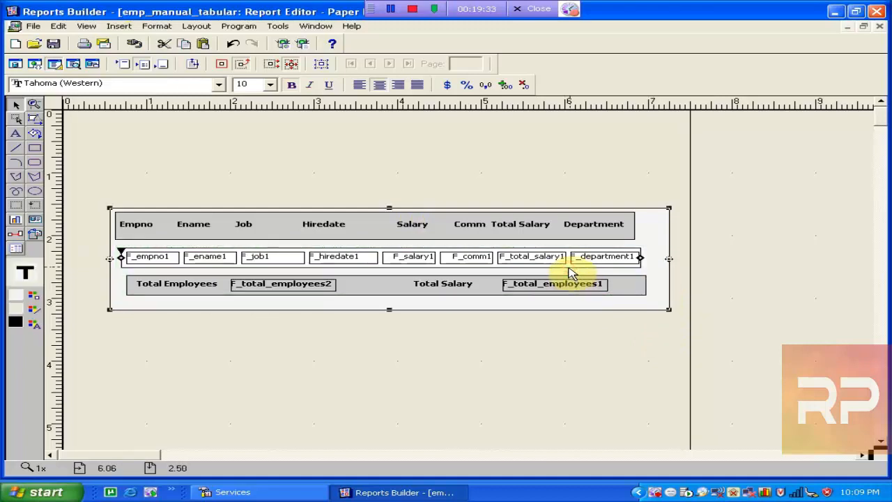
pyautogui.click(124, 252)
pyautogui.moveTo(125, 255); pyautogui.dragTo(120, 251)
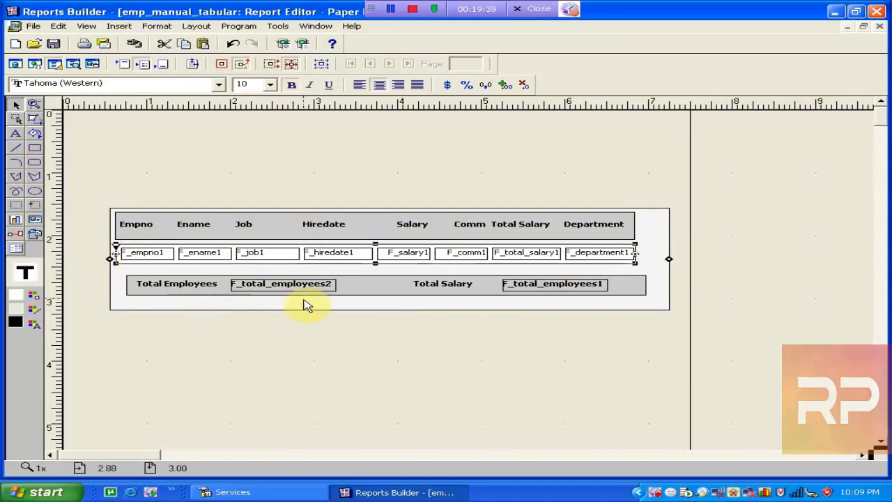
pyautogui.click(391, 292)
pyautogui.press('Up')
pyautogui.press('Up')
pyautogui.press('Left')
pyautogui.press('Left')
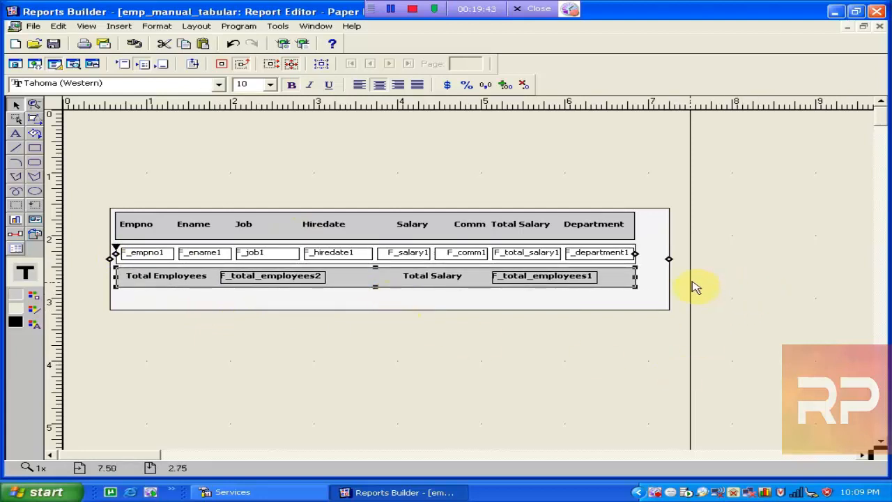
# - Narrow the table's outer frame to about 6.4 inches and save the report
pyautogui.moveTo(669, 260); pyautogui.dragTo(641, 259)
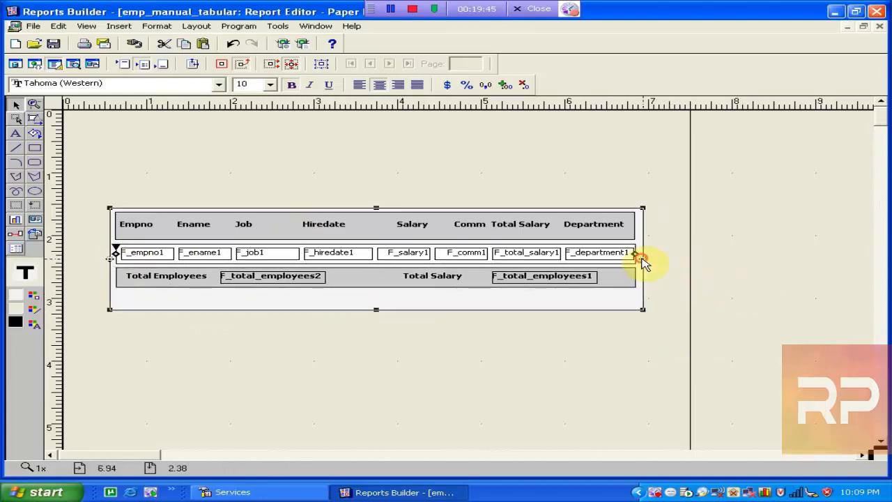
pyautogui.click(54, 45)
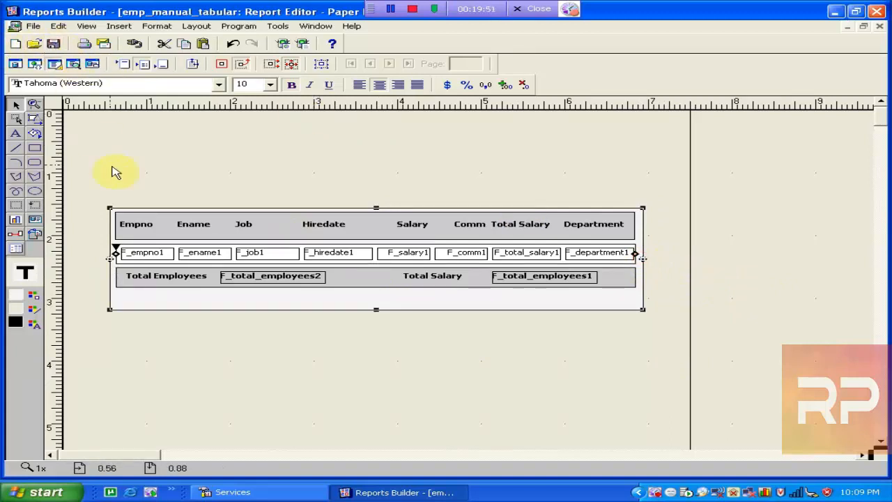
pyautogui.moveTo(153, 151); pyautogui.dragTo(418, 182)
pyautogui.moveTo(191, 126); pyautogui.dragTo(446, 194)
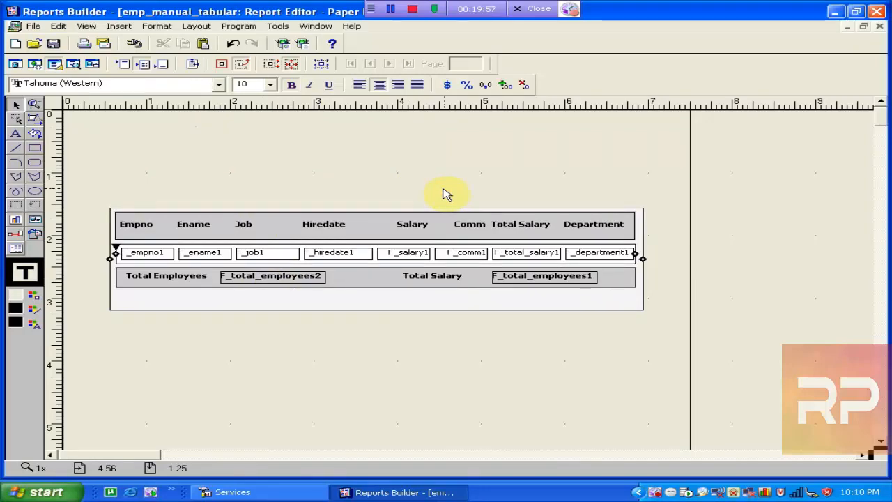
# - Run the report to review the table from headings to totals, and open its data model
pyautogui.click(303, 43)
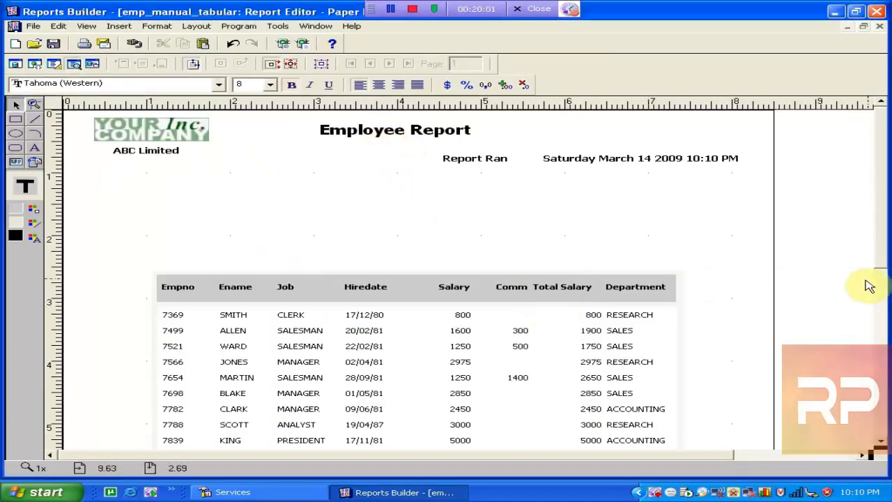
pyautogui.moveTo(880, 256); pyautogui.dragTo(888, 322)
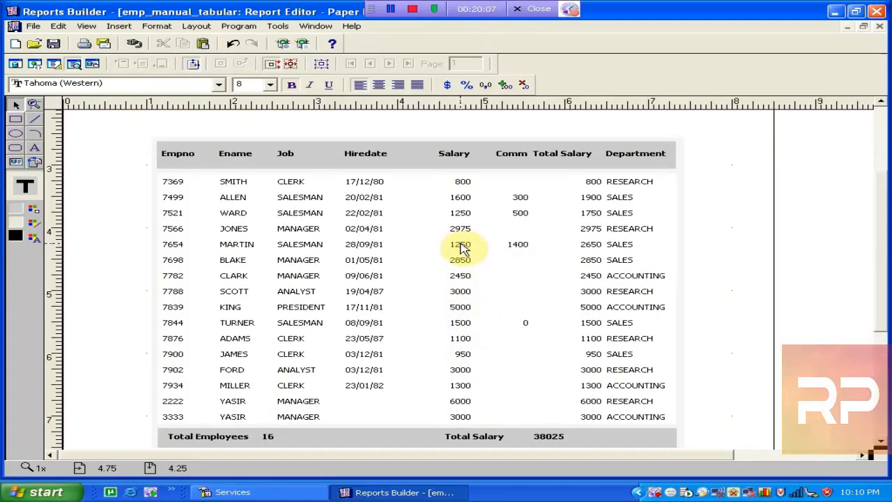
pyautogui.moveTo(881, 218); pyautogui.dragTo(883, 152)
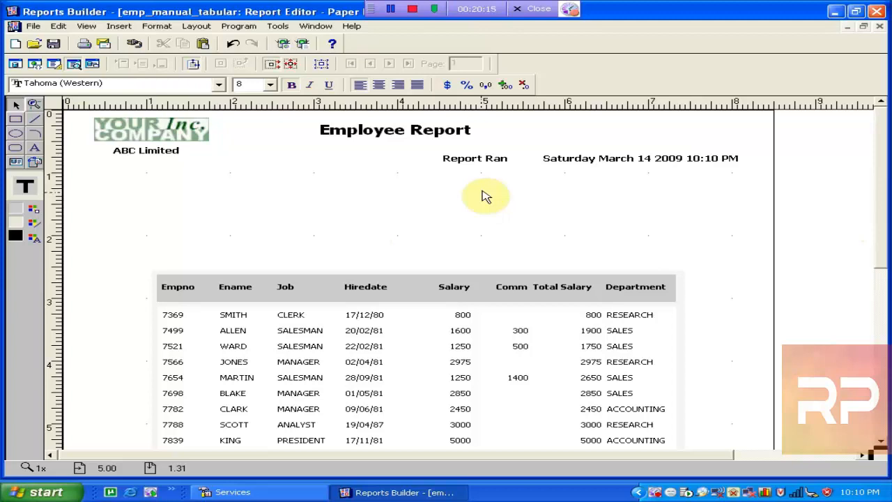
pyautogui.click(17, 66)
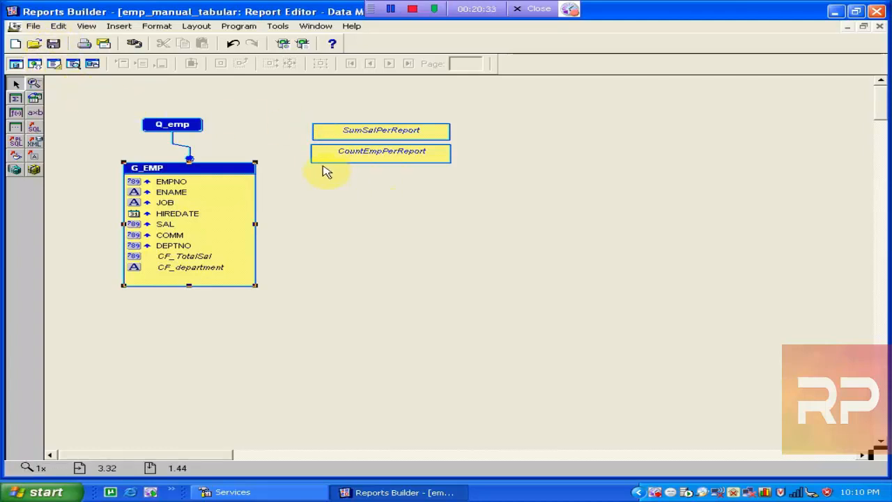
pyautogui.moveTo(279, 112); pyautogui.dragTo(549, 222)
pyautogui.moveTo(293, 279); pyautogui.dragTo(84, 244)
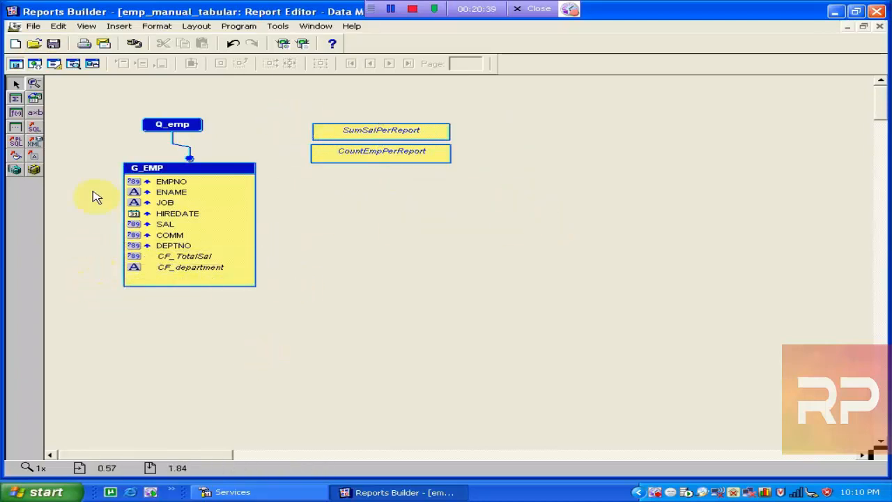
pyautogui.click(18, 132)
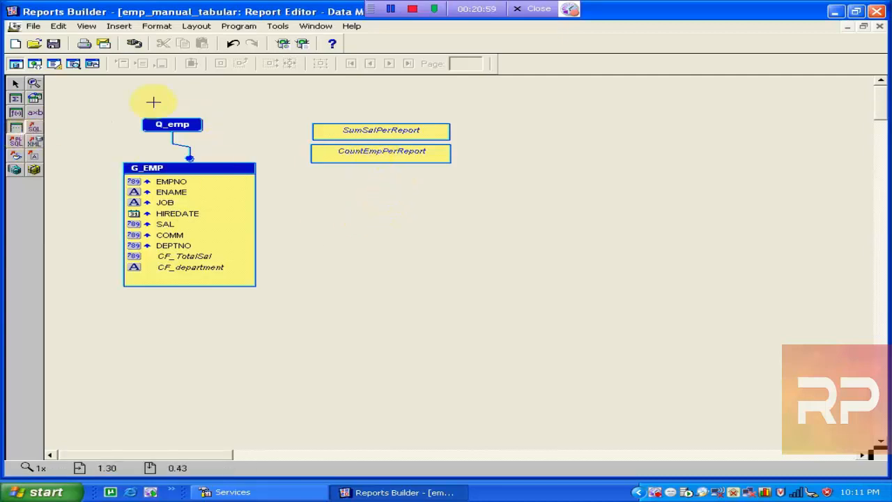
pyautogui.click(15, 84)
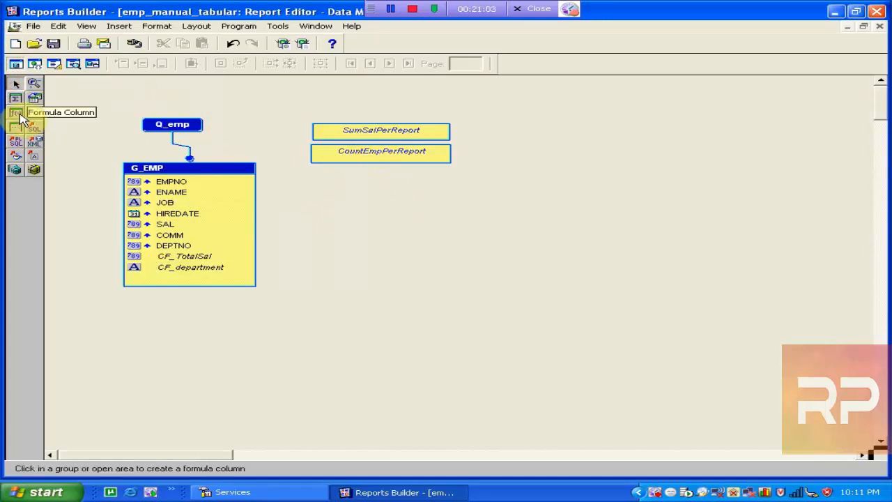
# - Draw a summary column about 1.7 by 0.2 inches below CountEmpPerReport and name it MaxSalPerReport
pyautogui.click(16, 99)
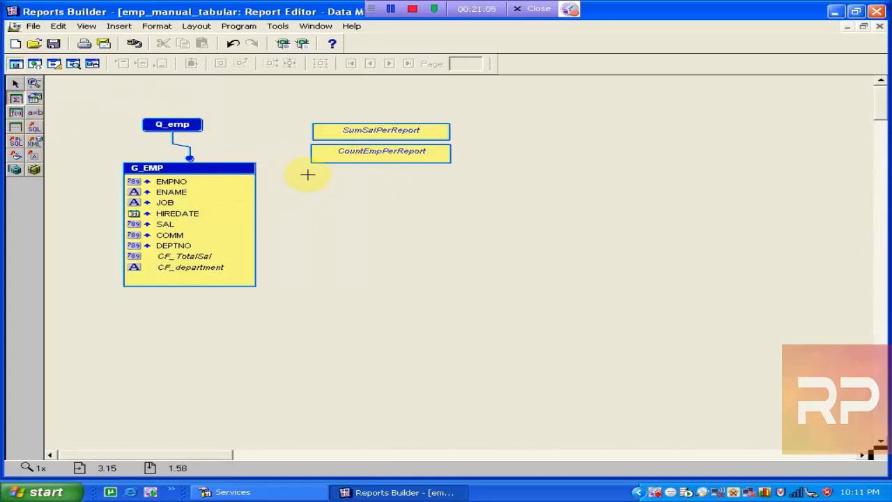
pyautogui.moveTo(311, 170); pyautogui.dragTo(453, 184)
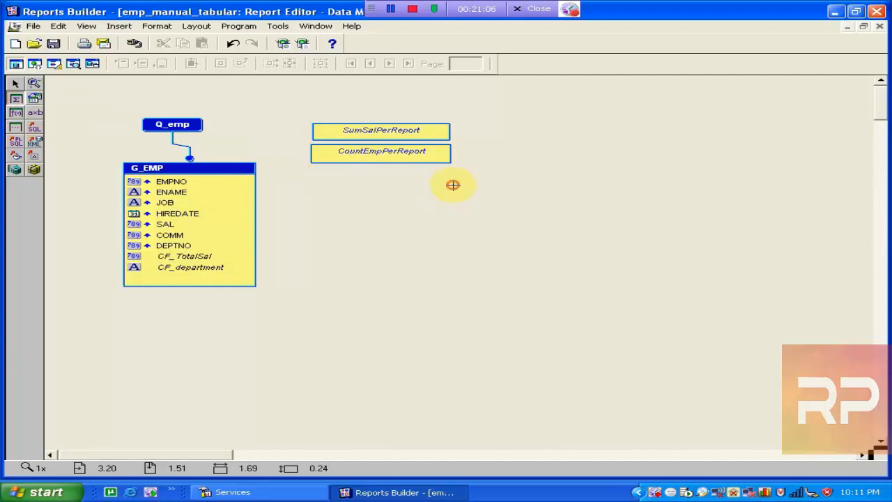
pyautogui.doubleClick(398, 178)
pyautogui.click(260, 106)
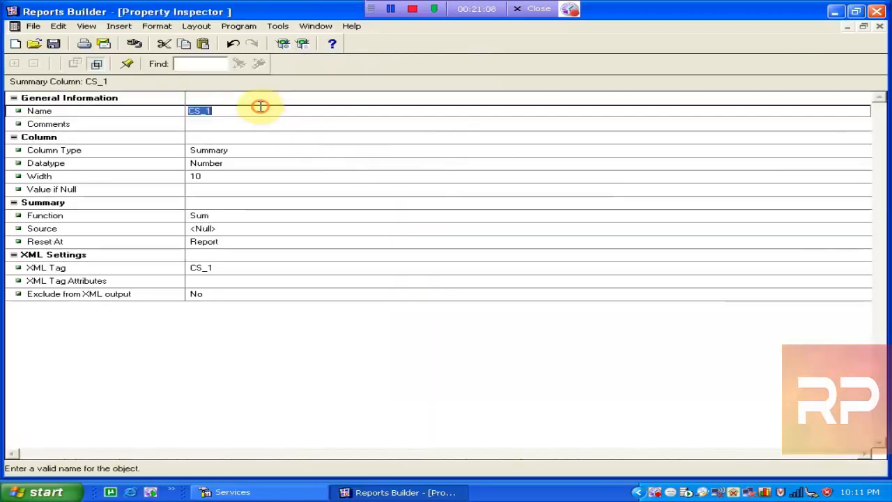
pyautogui.write('Max')
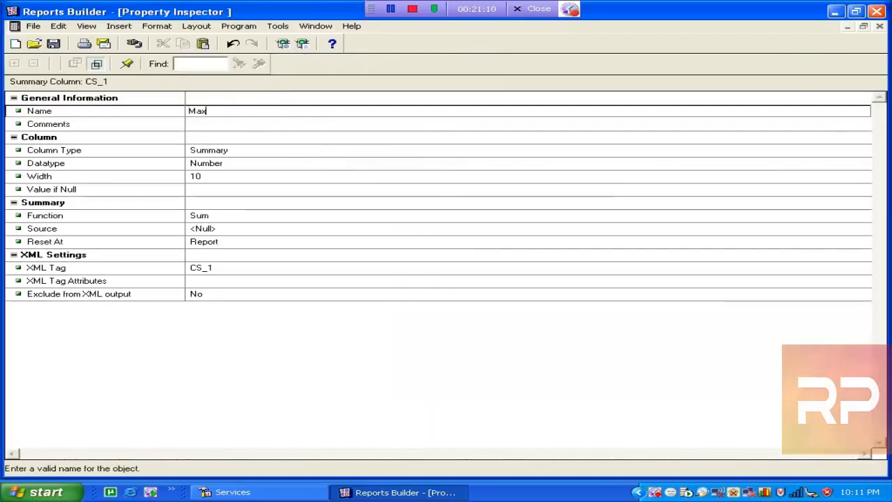
pyautogui.write('SalP')
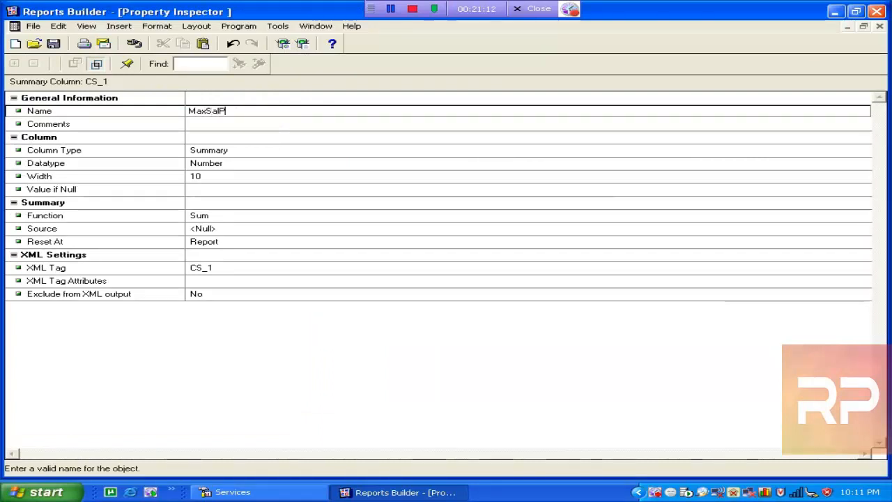
pyautogui.write('erReport')
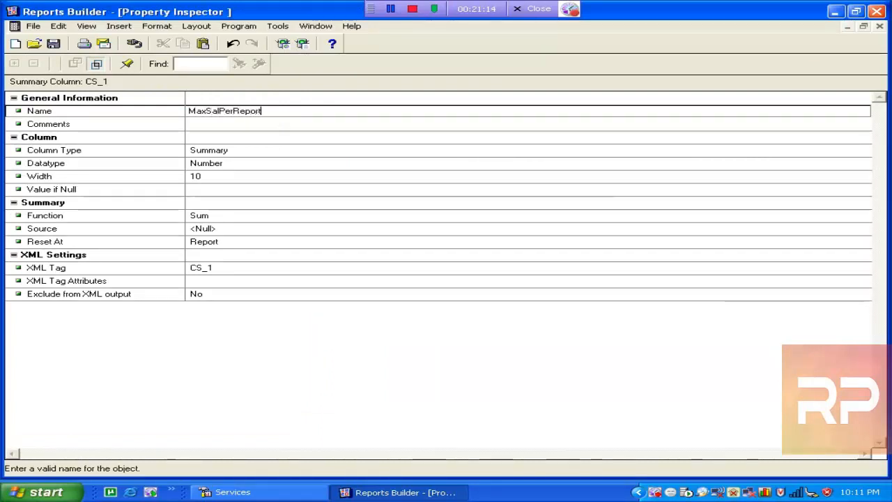
pyautogui.click(325, 145)
# - Set the MaxSalPerReport column's source to SAL and its function to Maximum, and return to the paper layout
pyautogui.click(218, 230)
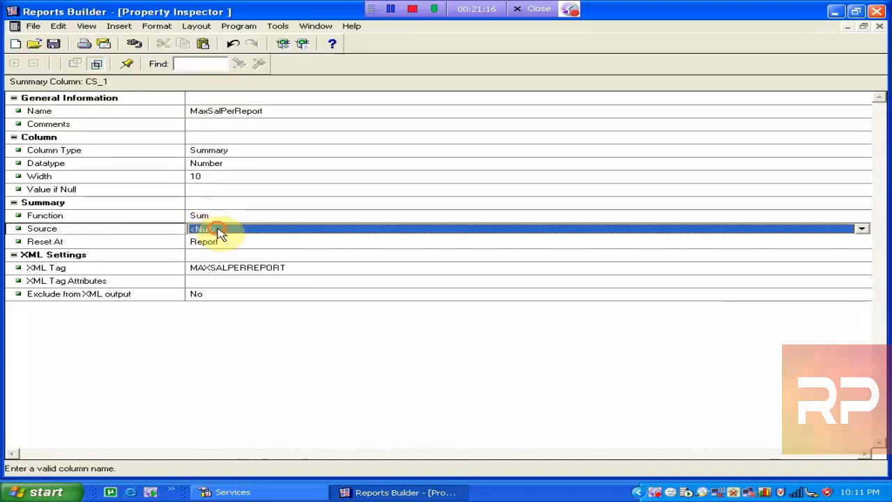
pyautogui.press('s')
pyautogui.click(225, 242)
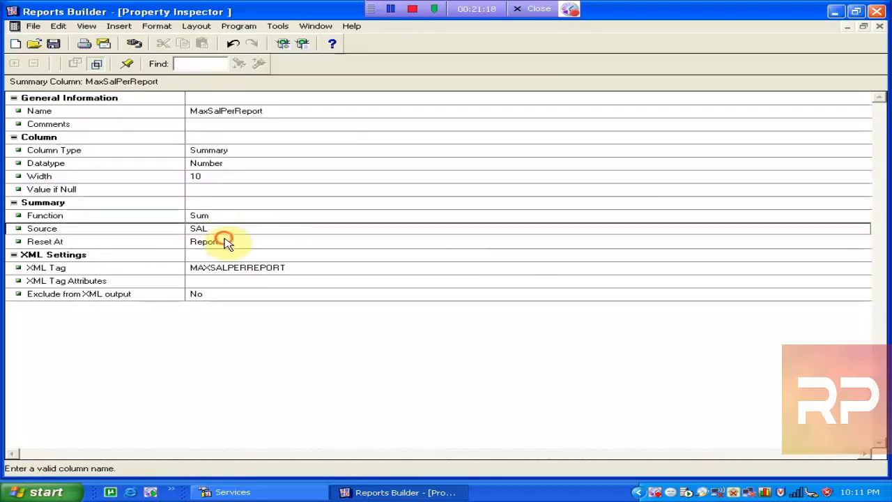
pyautogui.click(244, 217)
pyautogui.press('m')
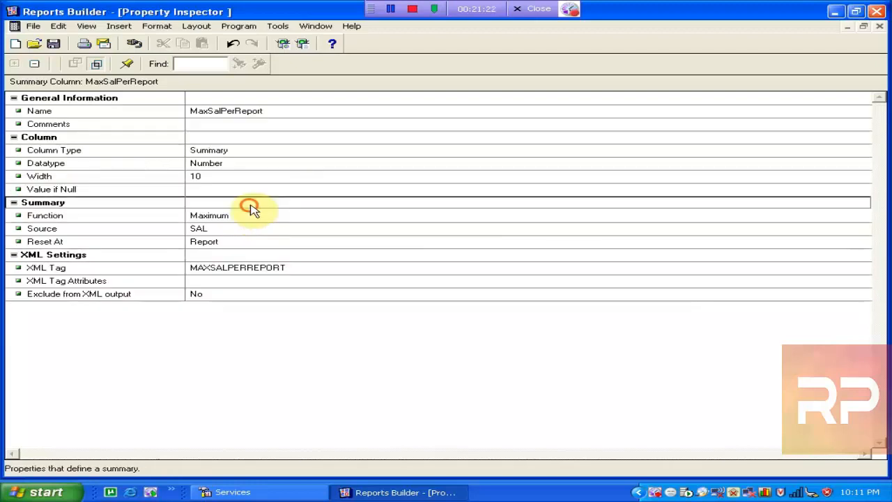
pyautogui.press('m')
pyautogui.click(245, 207)
pyautogui.click(879, 26)
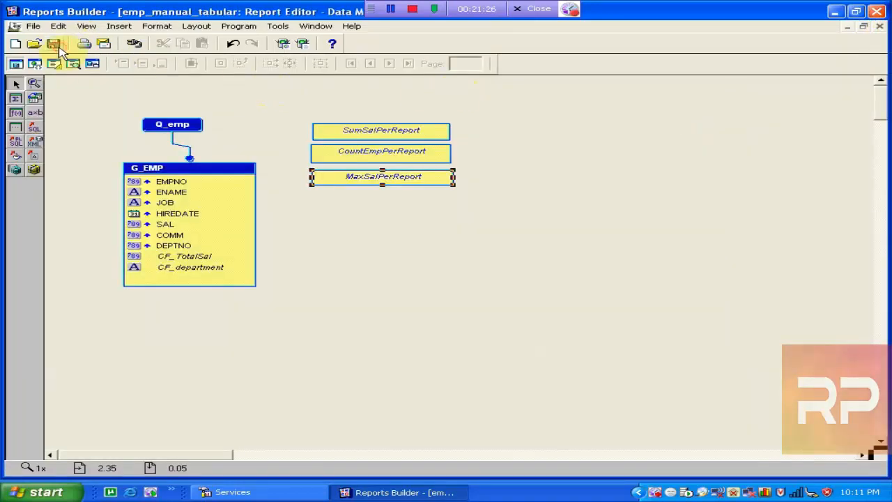
pyautogui.click(58, 71)
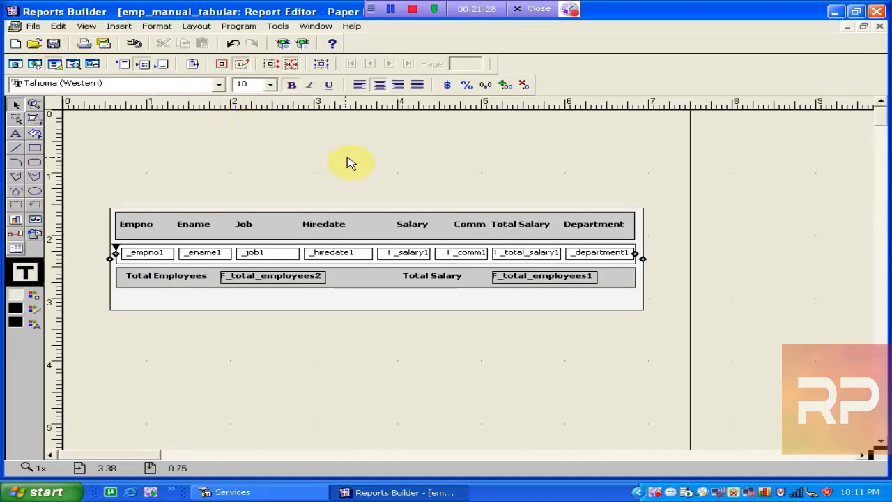
# - Move the whole table up and left until its outer frame sits about 0.1 inch across and 0.5 inch down
pyautogui.moveTo(669, 333); pyautogui.dragTo(94, 167)
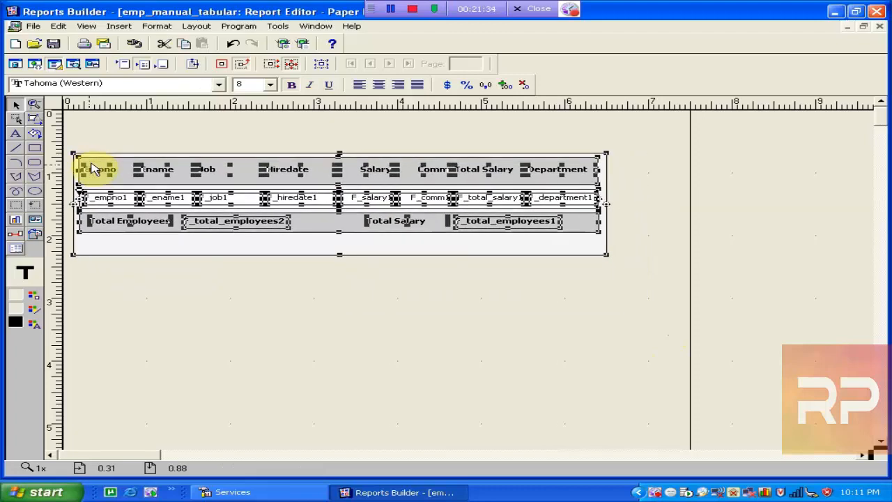
pyautogui.click(227, 285)
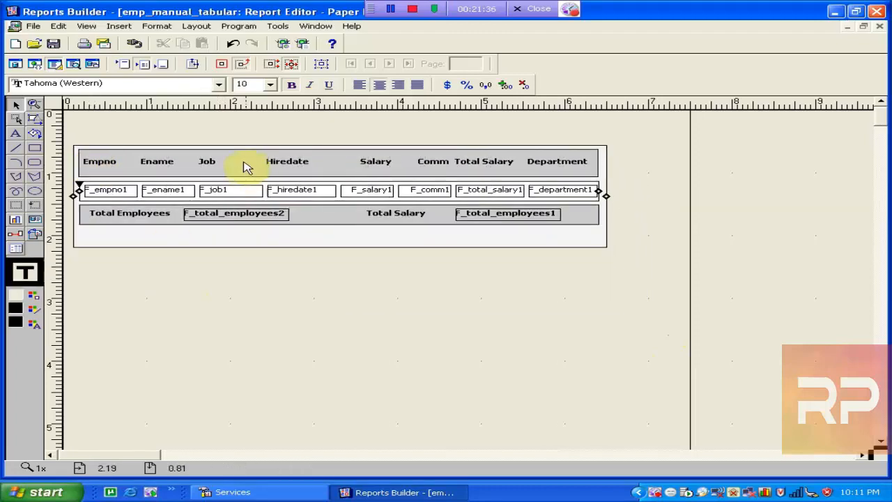
# - Add the text label "Max Earnar" above the table and place it over the Empno and Ename headings
pyautogui.click(16, 135)
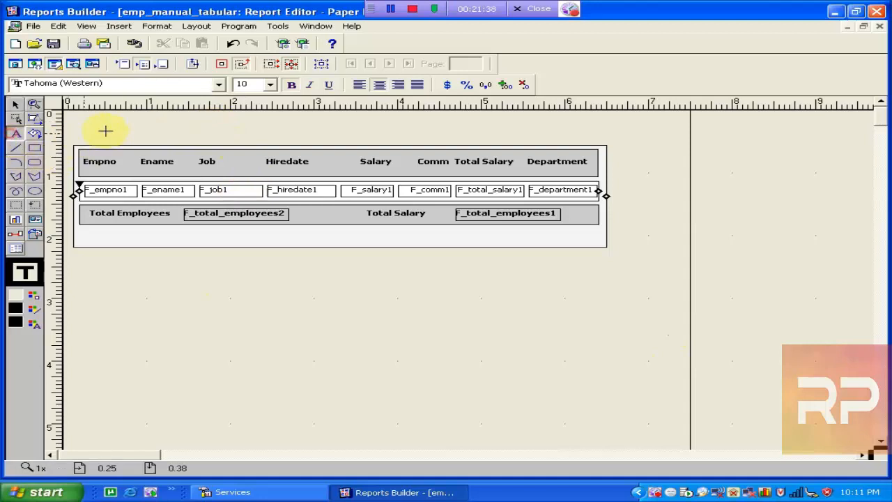
pyautogui.moveTo(129, 117); pyautogui.dragTo(292, 132)
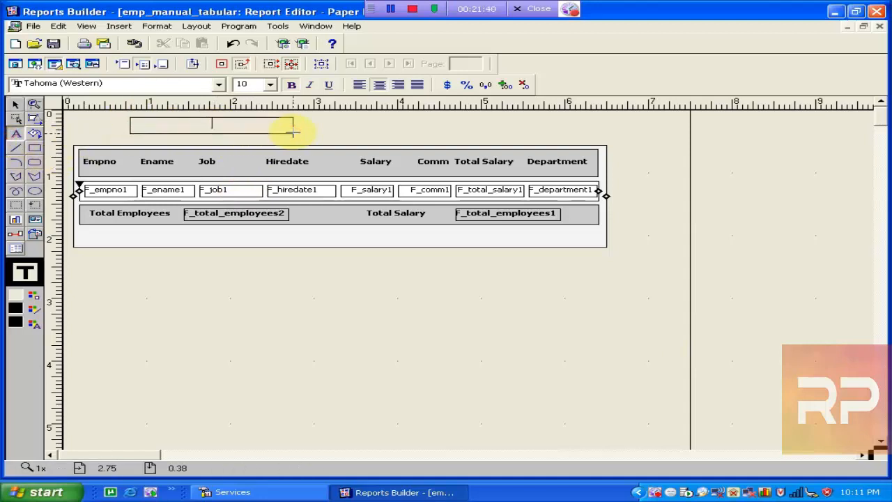
pyautogui.write('Max')
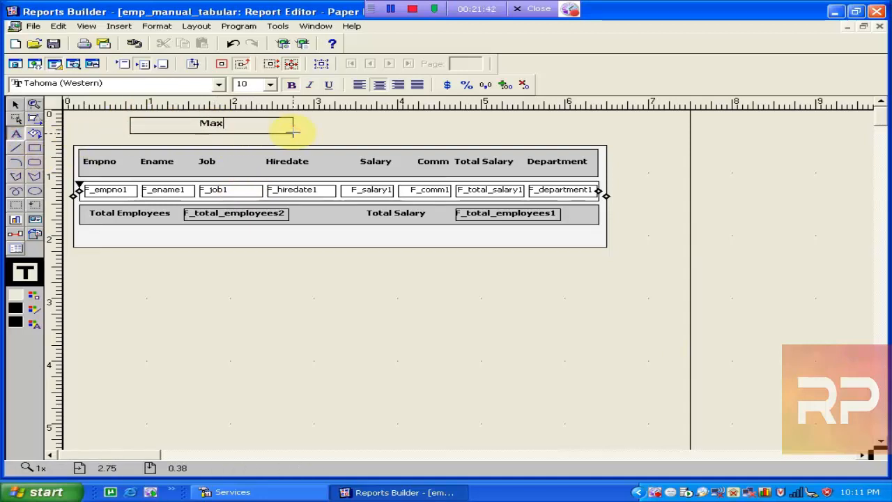
pyautogui.write('i')
pyautogui.press('BackSpace')
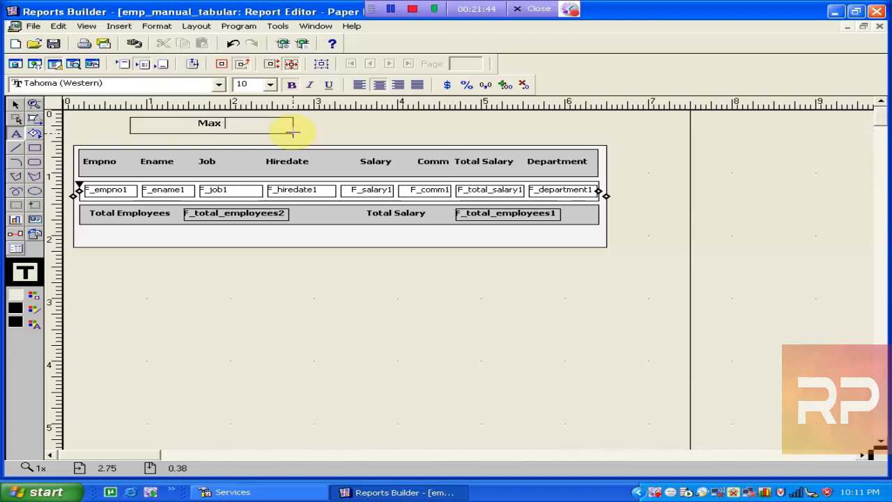
pyautogui.write('Earnar')
pyautogui.click(311, 274)
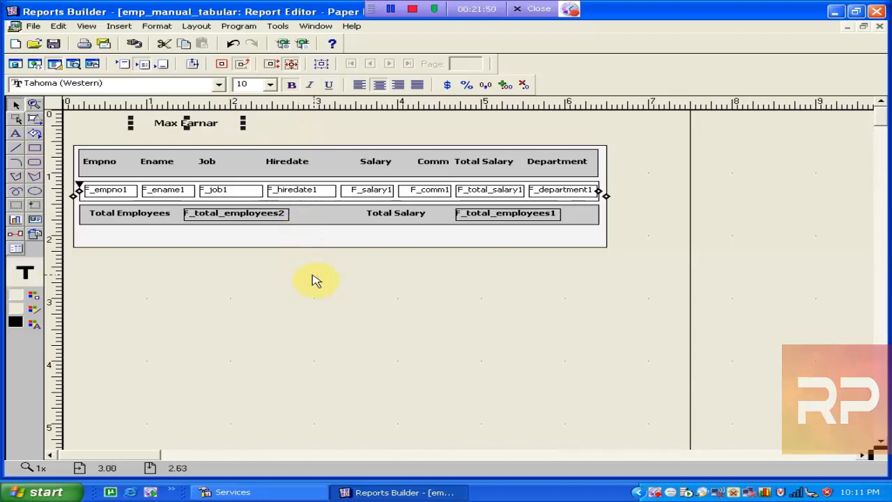
pyautogui.click(336, 243)
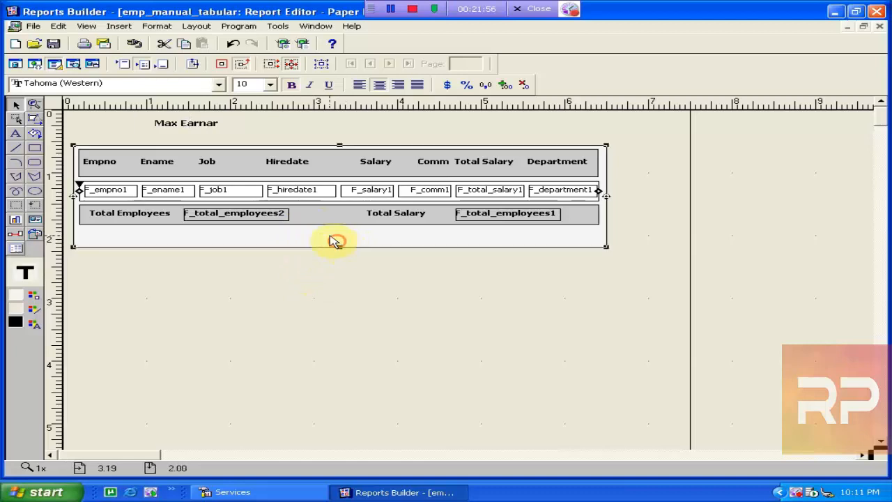
pyautogui.click(198, 127)
pyautogui.moveTo(200, 131); pyautogui.dragTo(176, 123)
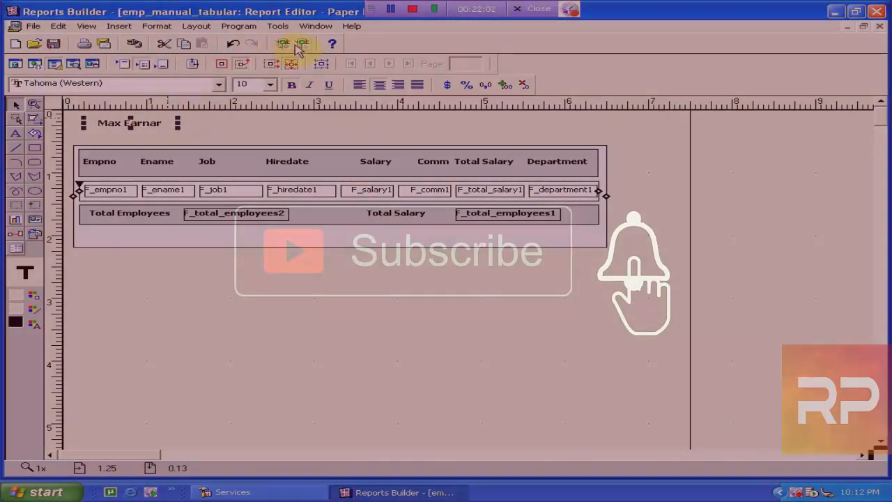
# - Run the report to check the label, and draw a field about 1.5 by 0.25 inches beside it in the paper layout
pyautogui.click(303, 43)
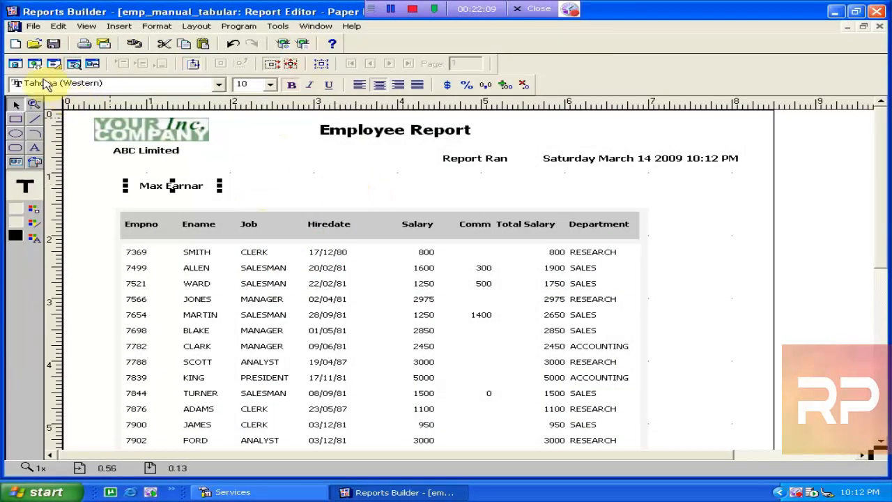
pyautogui.click(17, 62)
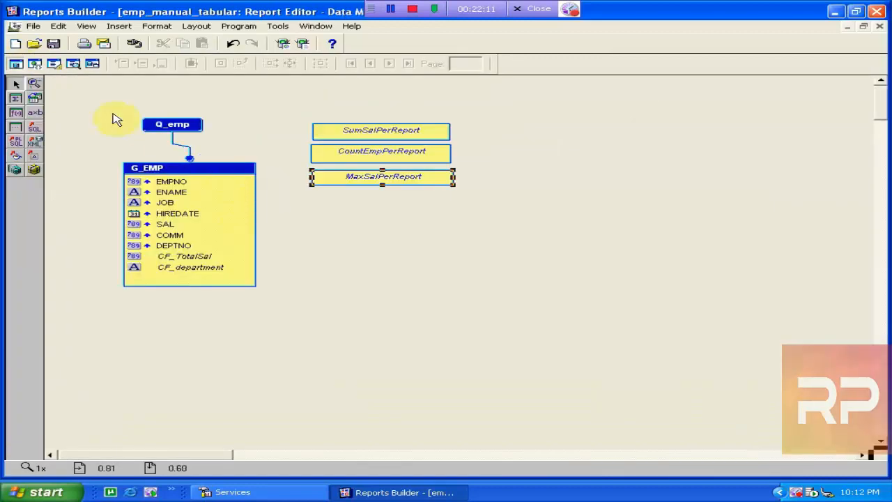
pyautogui.click(58, 65)
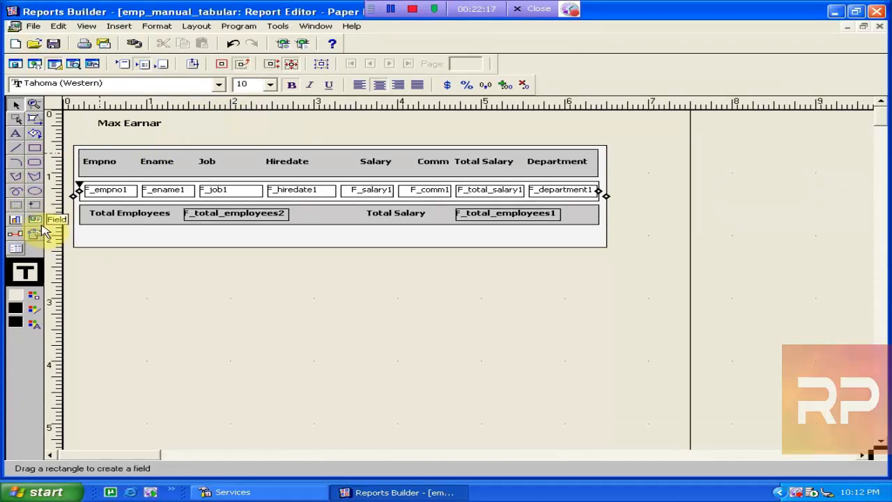
pyautogui.click(40, 222)
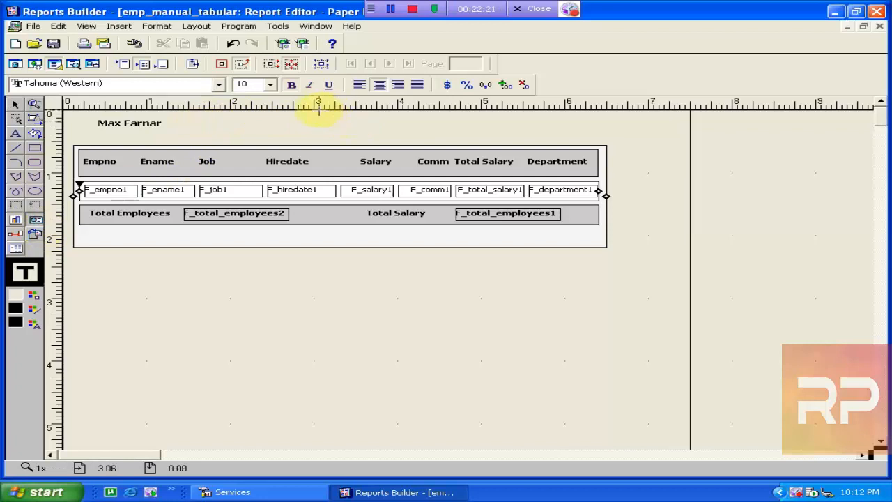
pyautogui.click(292, 119)
pyautogui.moveTo(292, 119); pyautogui.dragTo(415, 133)
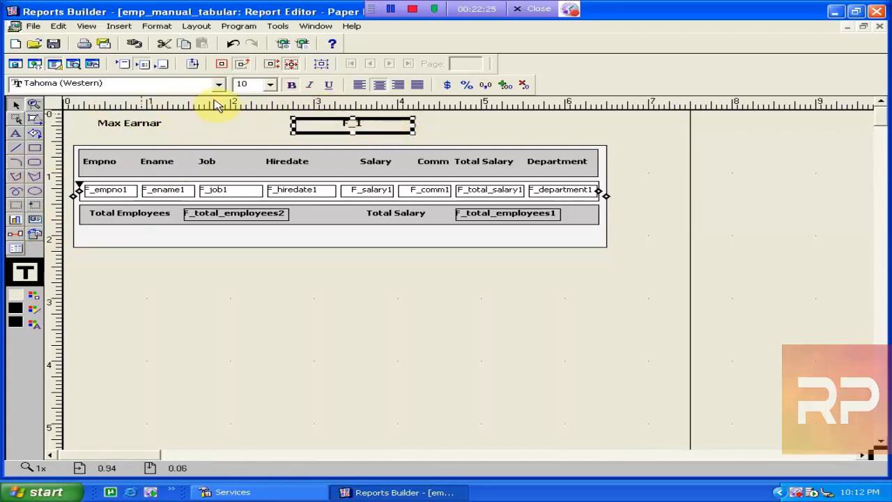
# - Try to set the new field's font size to 8 and remove its border line
pyautogui.click(269, 84)
pyautogui.click(267, 85)
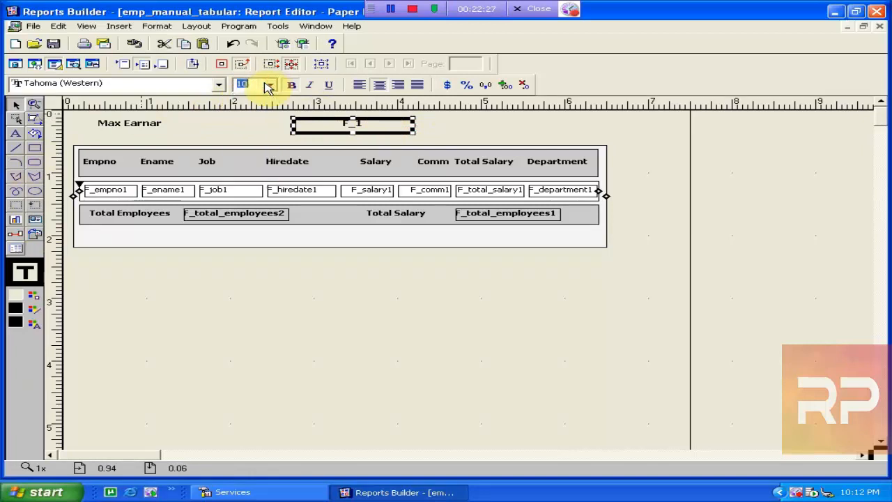
pyautogui.click(269, 85)
pyautogui.write('8')
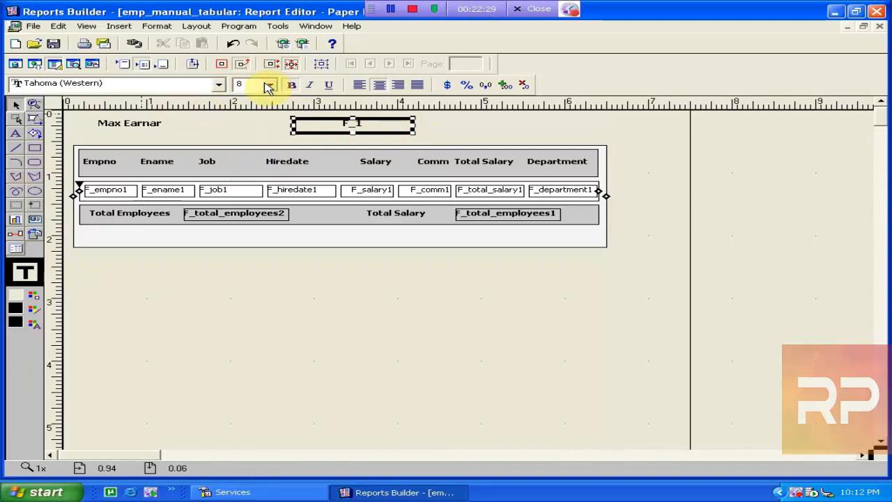
pyautogui.click(33, 309)
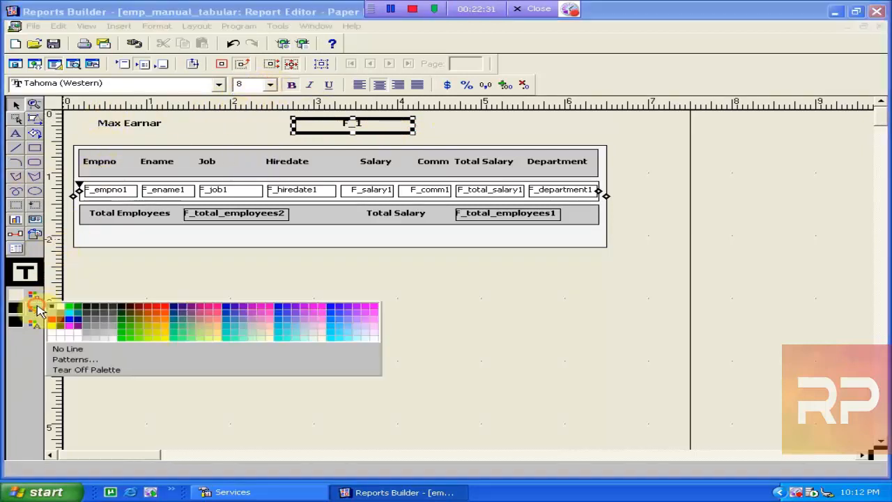
pyautogui.click(68, 349)
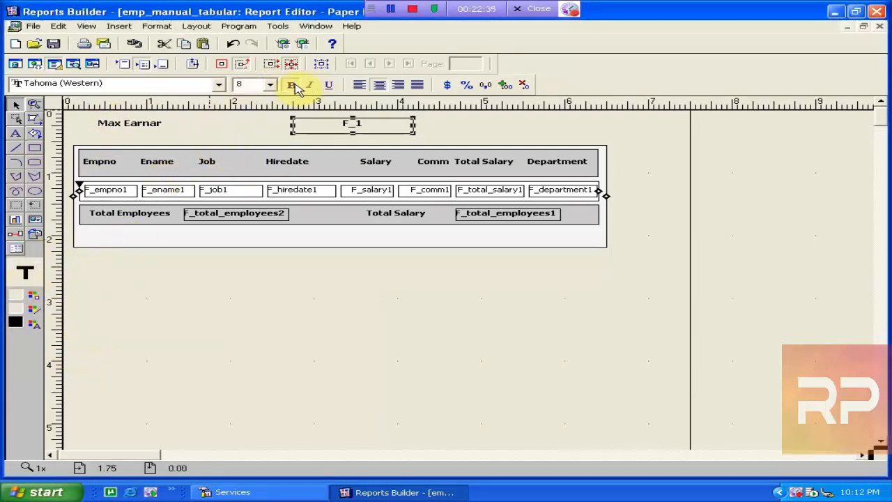
# - Set the new field's source to MaxSalPerReport and run the report
pyautogui.doubleClick(308, 118)
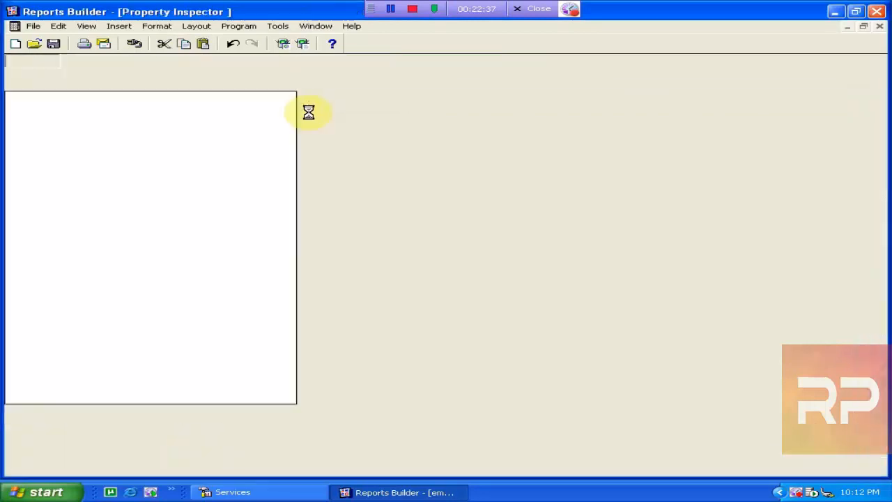
pyautogui.click(239, 152)
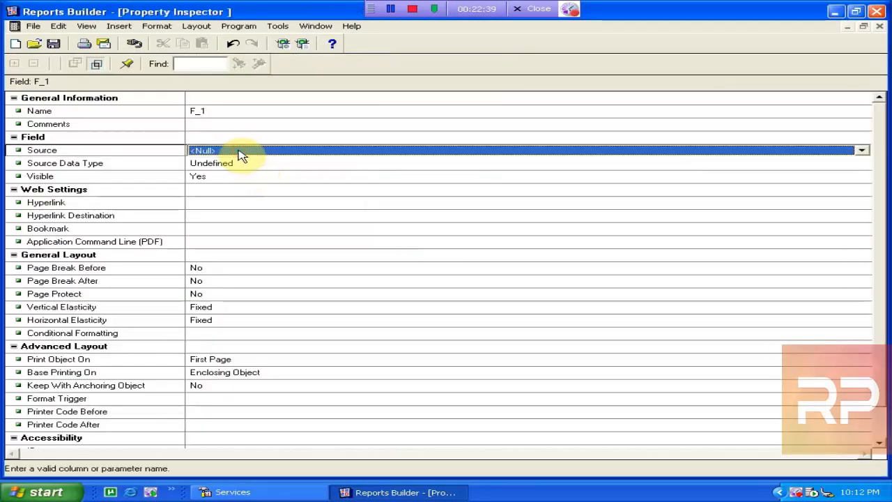
pyautogui.press('m')
pyautogui.click(249, 173)
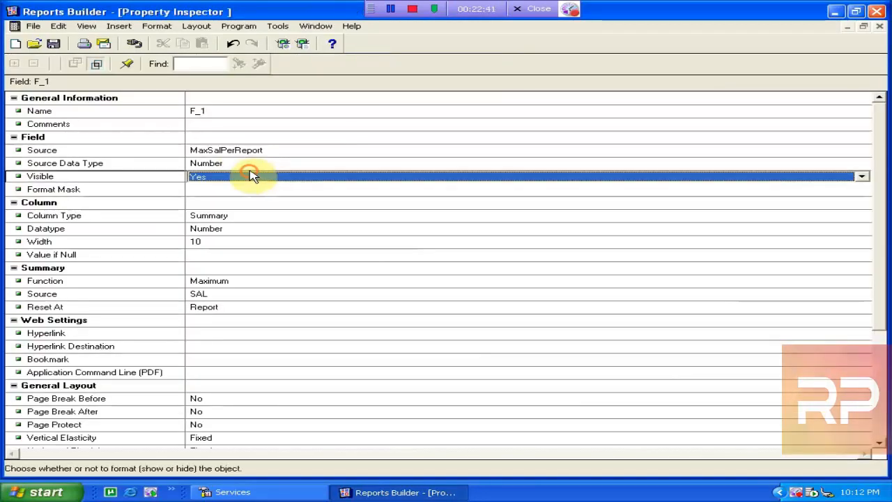
pyautogui.click(879, 25)
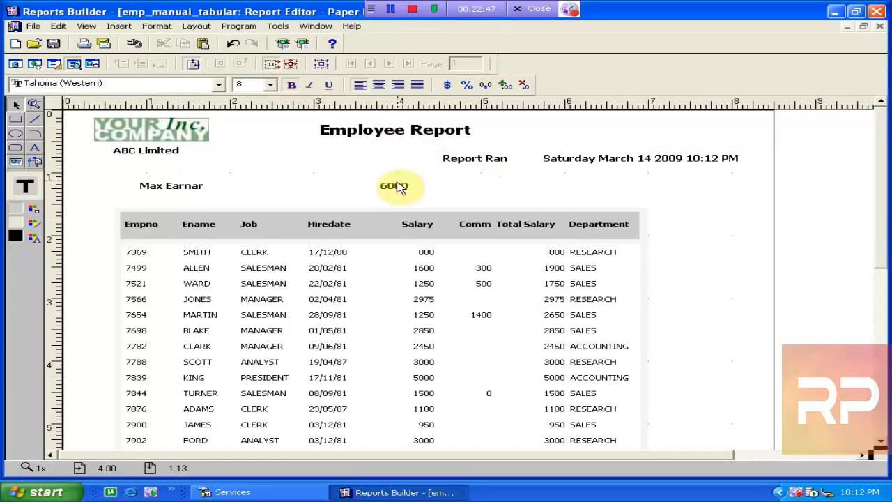
# - Shift the maximum salary field about 0.13 inch left in the report preview and save the report
pyautogui.click(392, 187)
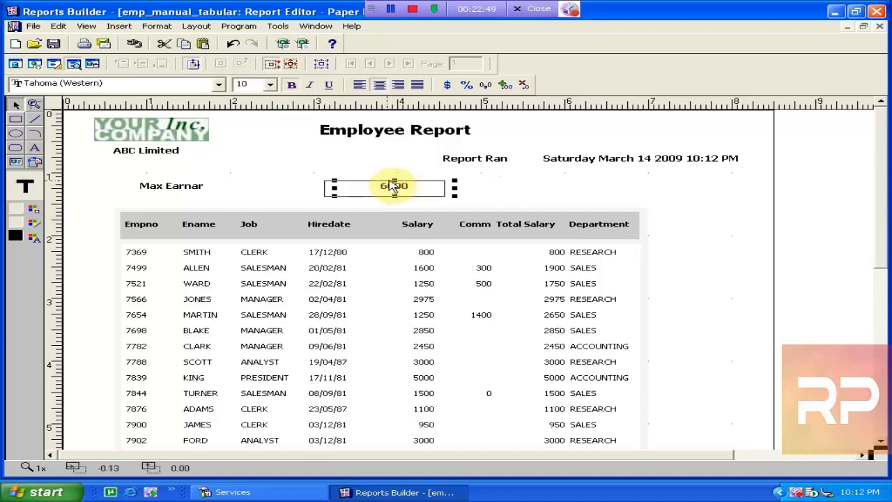
pyautogui.moveTo(392, 187); pyautogui.dragTo(383, 186)
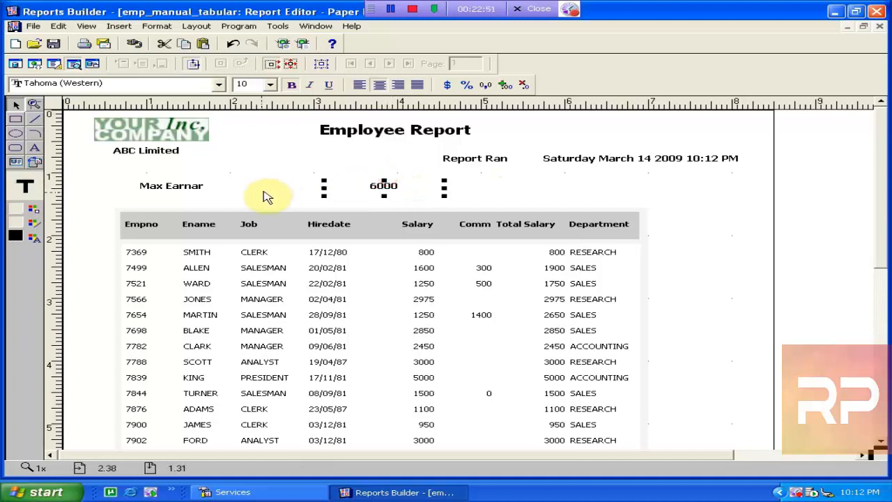
pyautogui.click(55, 44)
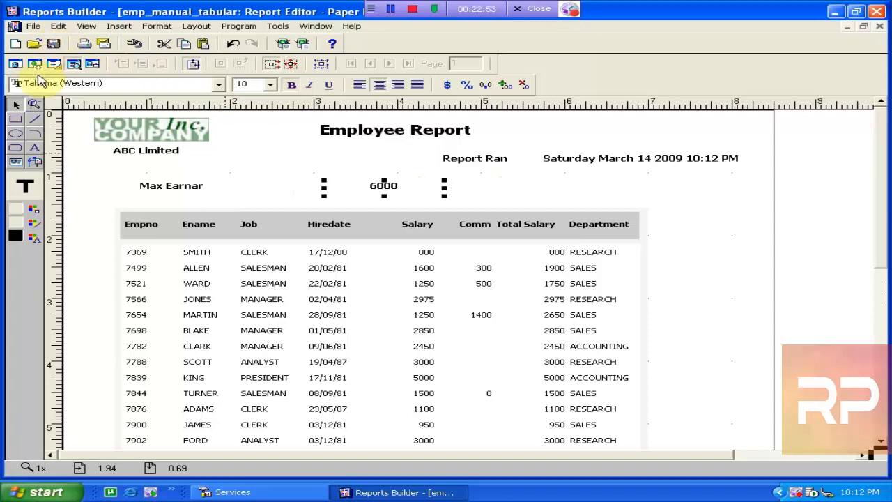
# - Lengthen the G_EMP group by about 0.35 inch in the data model, add a formula column inside it and open its properties
pyautogui.click(16, 65)
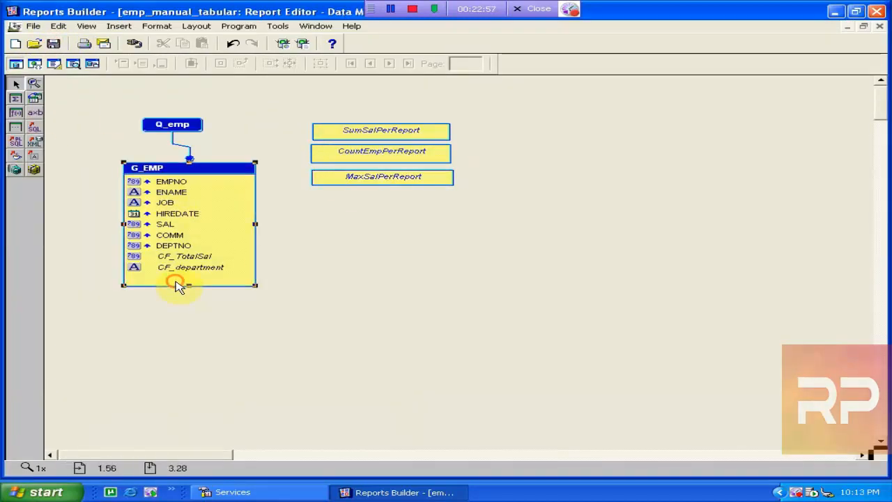
pyautogui.moveTo(189, 287); pyautogui.dragTo(195, 306)
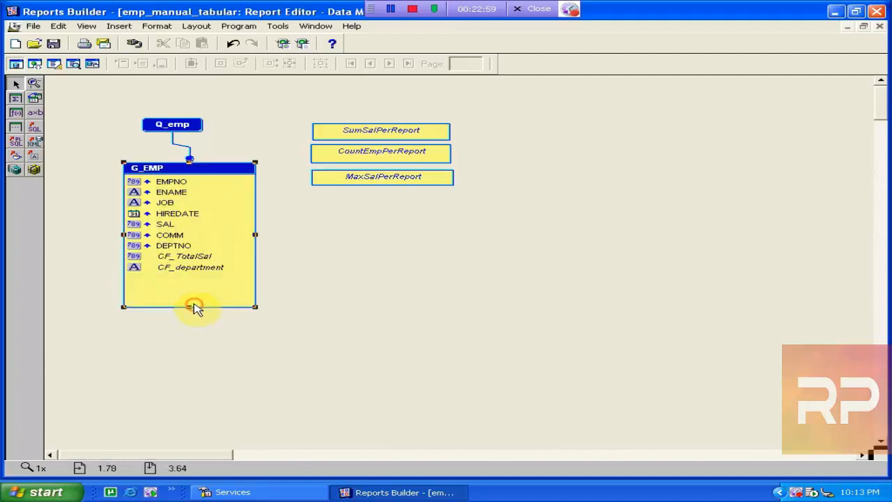
pyautogui.click(16, 100)
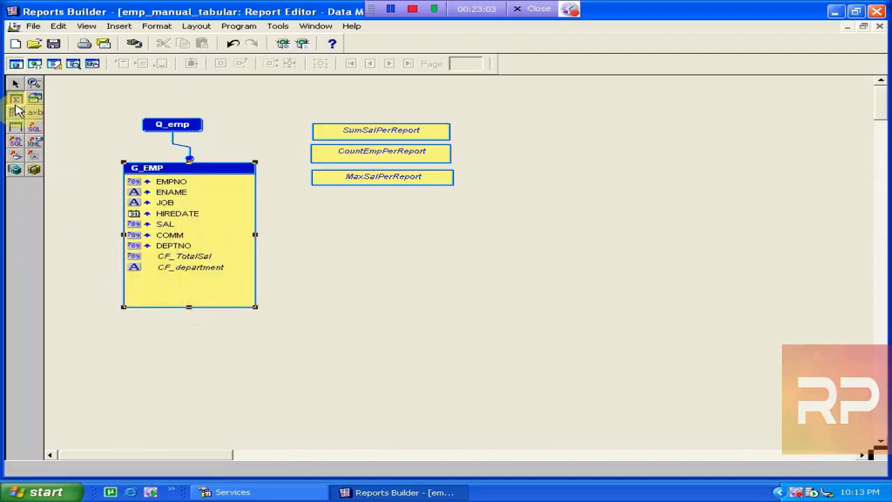
pyautogui.click(15, 113)
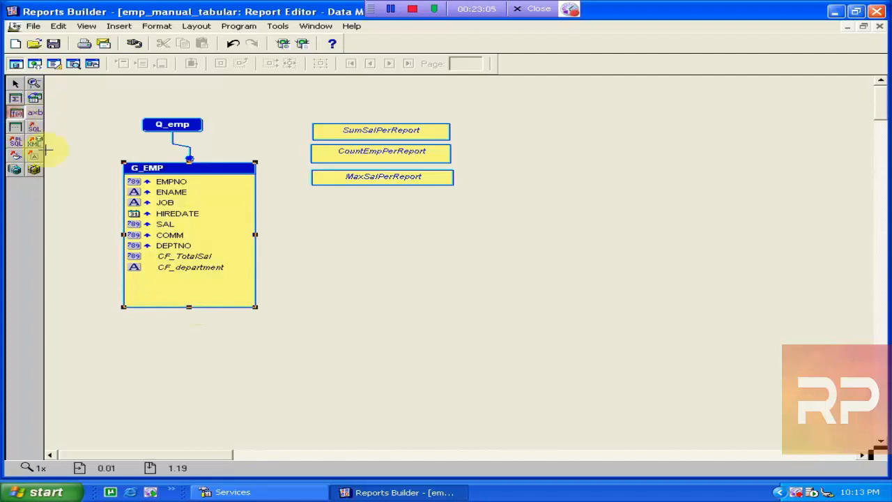
pyautogui.click(161, 280)
pyautogui.doubleClick(161, 281)
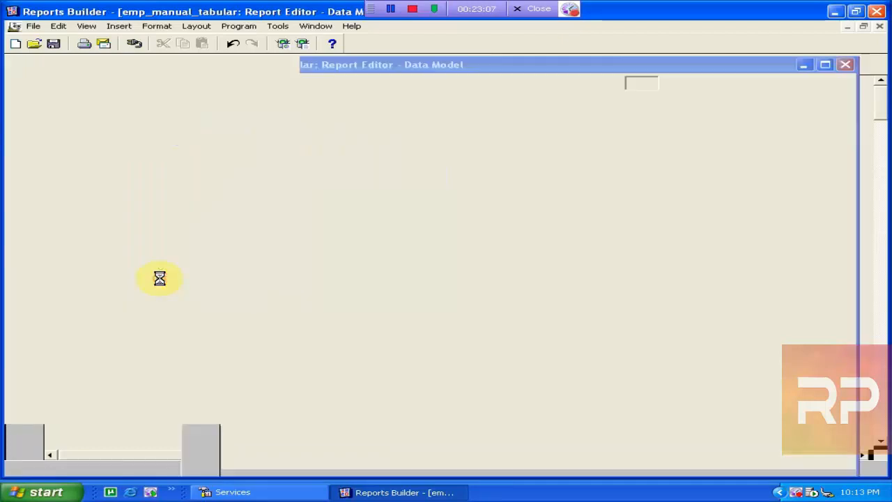
# - Name the new formula column CF_get_Max_Earner
pyautogui.click(212, 113)
pyautogui.click(225, 110)
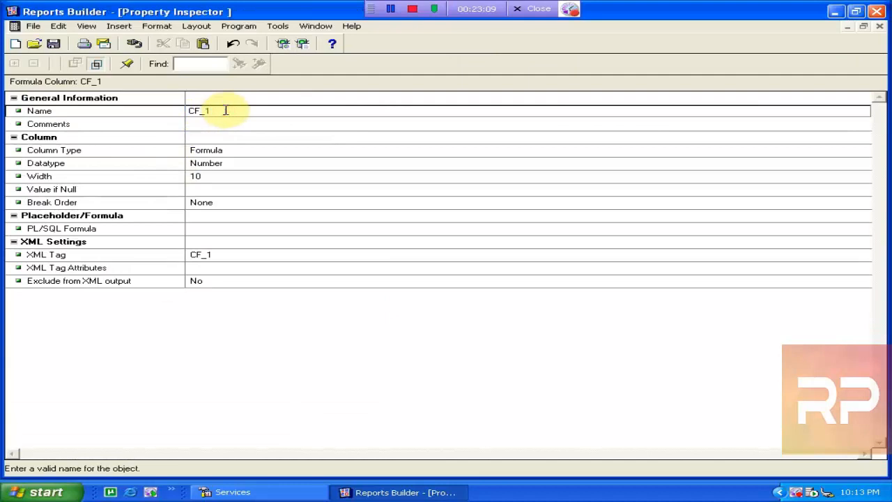
pyautogui.write('g')
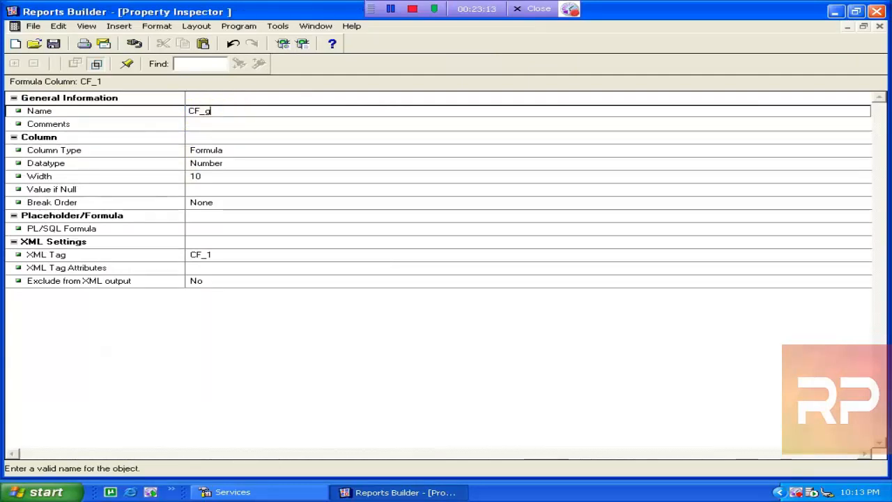
pyautogui.write('et')
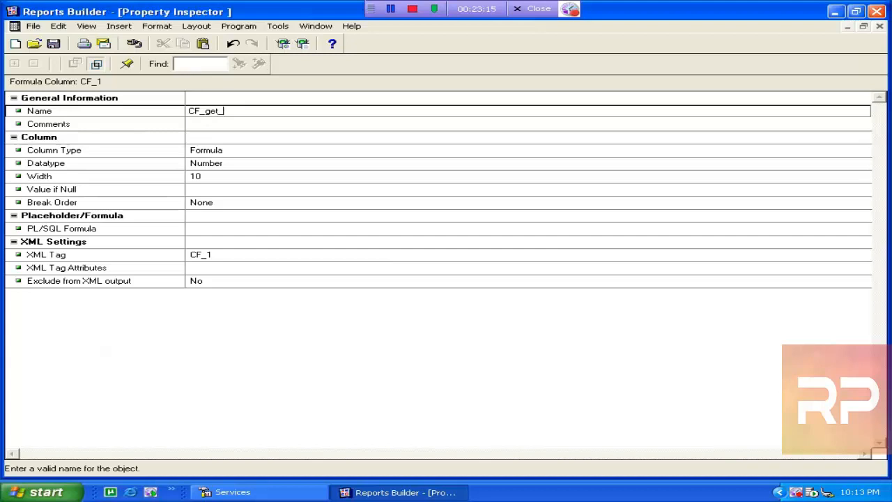
pyautogui.write('_Ma')
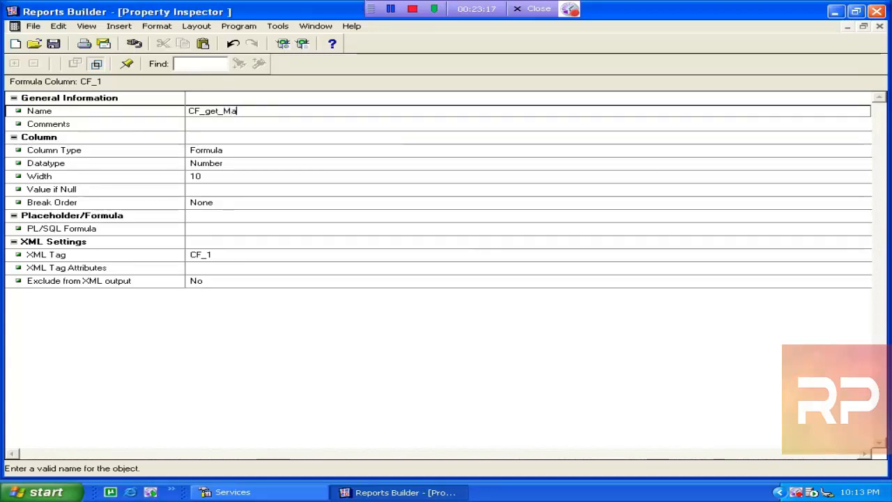
pyautogui.write('x_Earner')
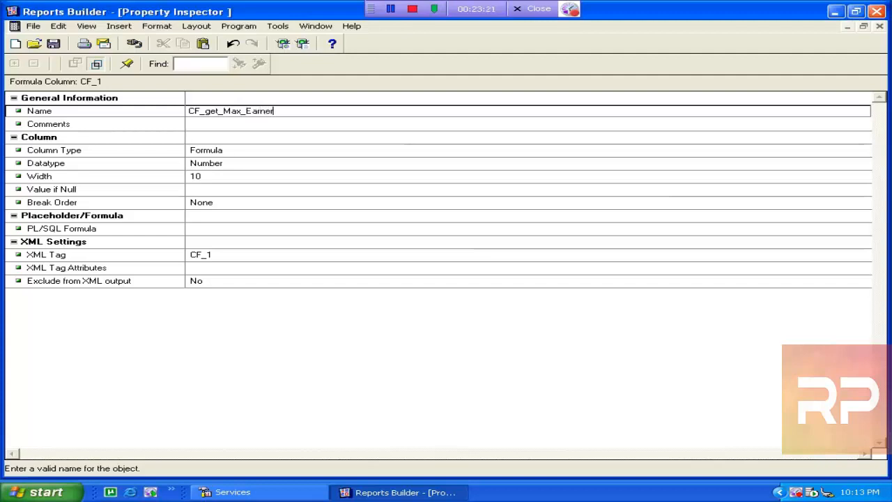
# - Set the datatype of the CF_get_Max_Earner formula column to Character
pyautogui.click(240, 166)
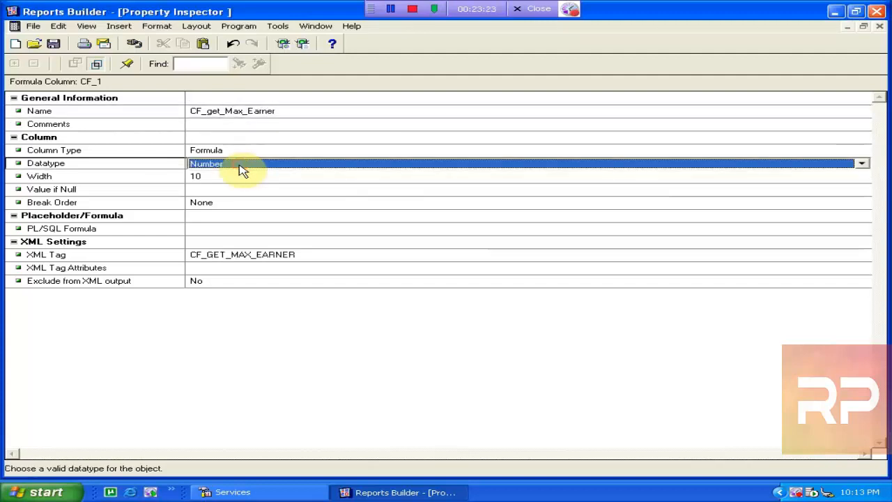
pyautogui.doubleClick(233, 166)
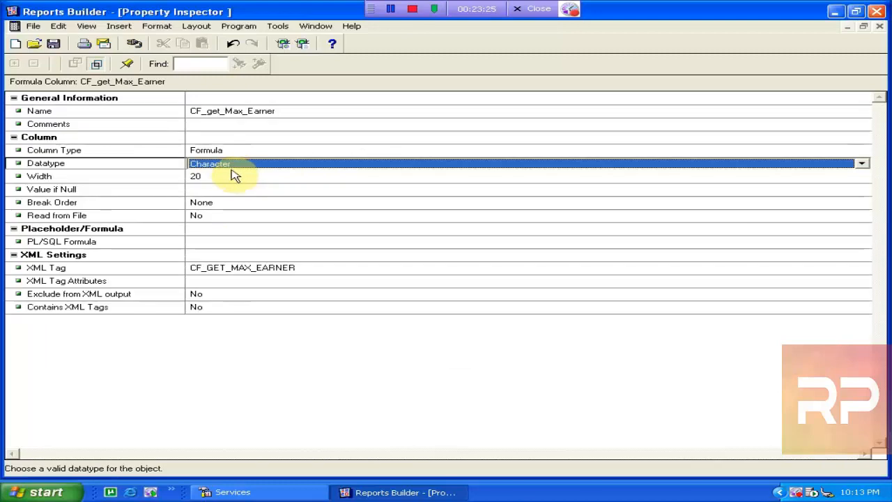
pyautogui.click(233, 175)
pyautogui.click(233, 241)
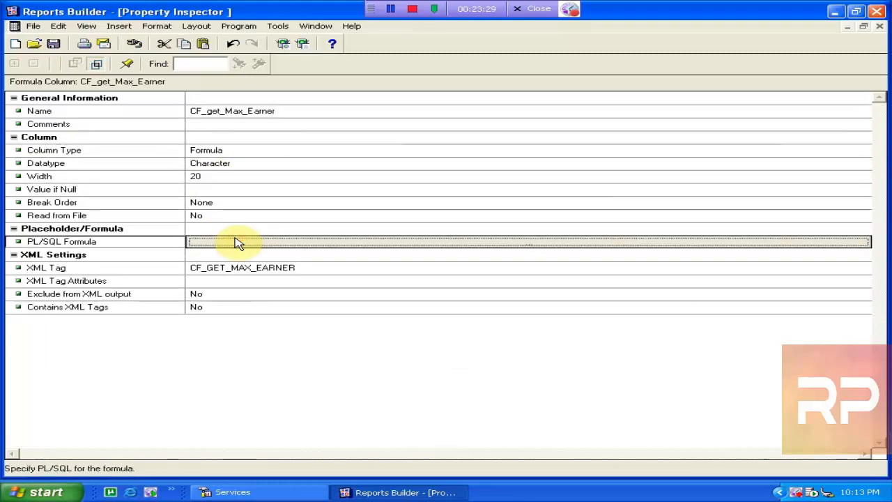
pyautogui.click(880, 26)
# - Review the MaxSalPerReport summary column's properties, the SAL and ENAME columns in G_EMP, and the paper layout
pyautogui.doubleClick(383, 179)
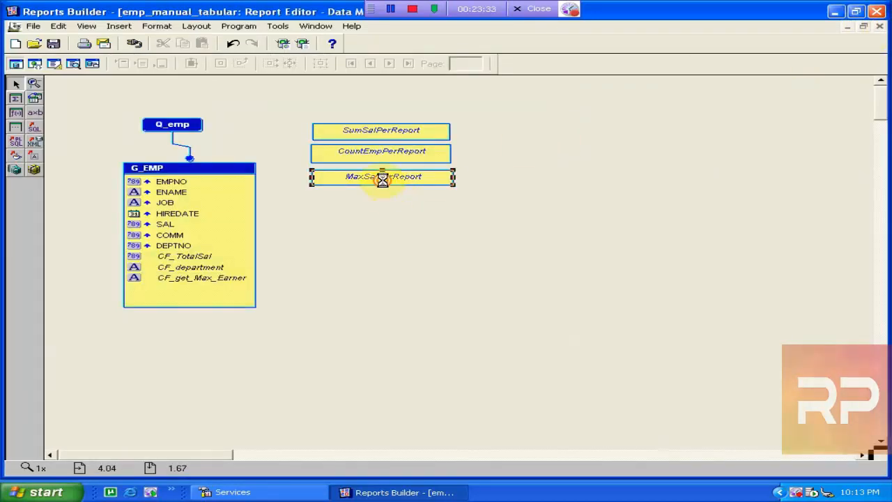
pyautogui.click(299, 113)
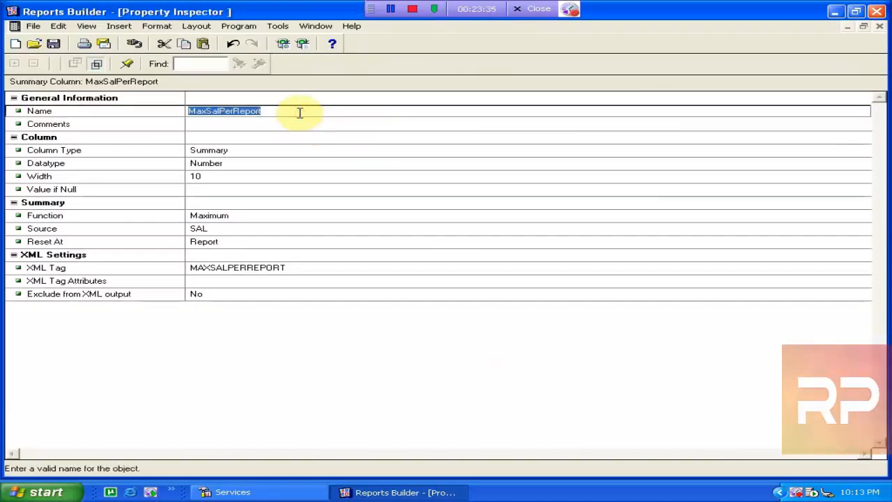
pyautogui.click(879, 26)
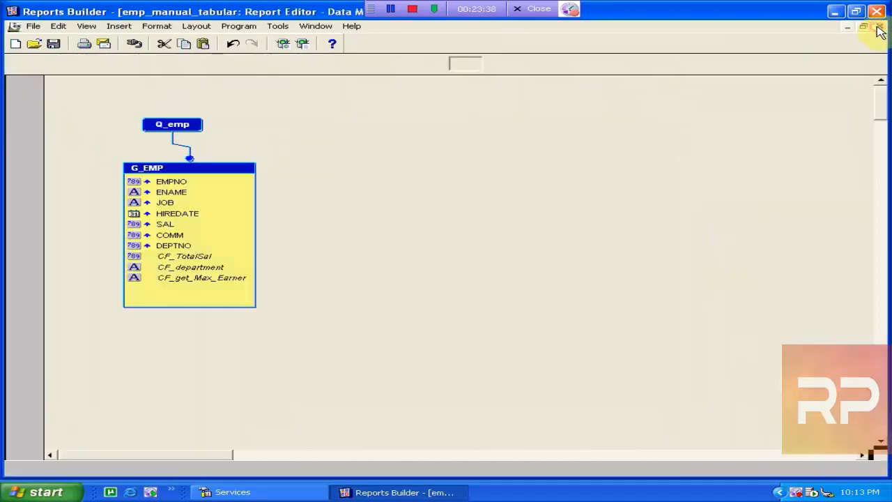
pyautogui.click(167, 224)
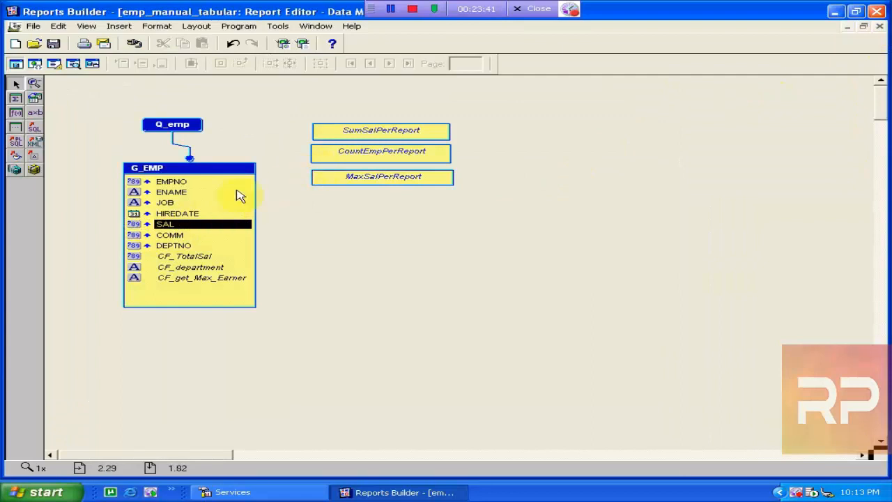
pyautogui.click(187, 194)
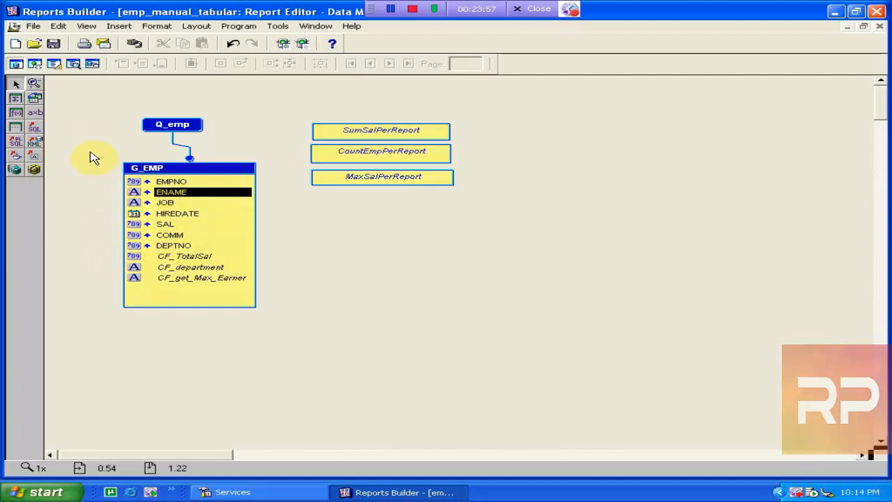
pyautogui.click(53, 66)
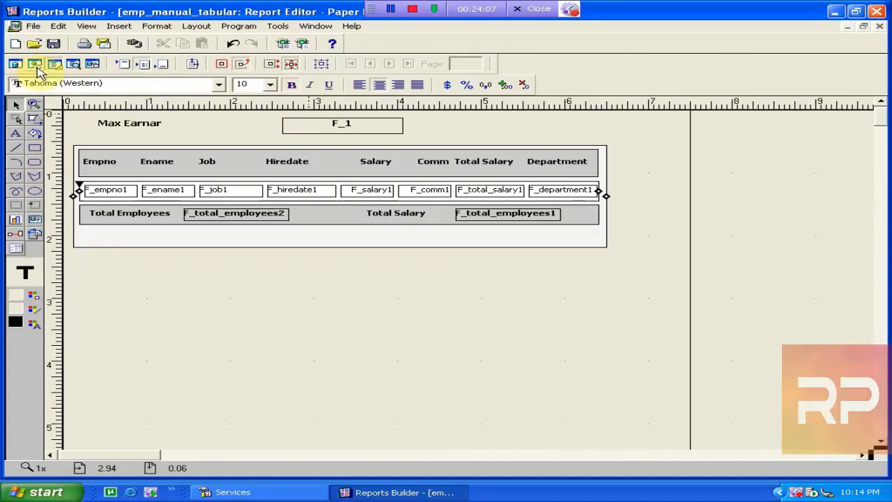
pyautogui.click(15, 65)
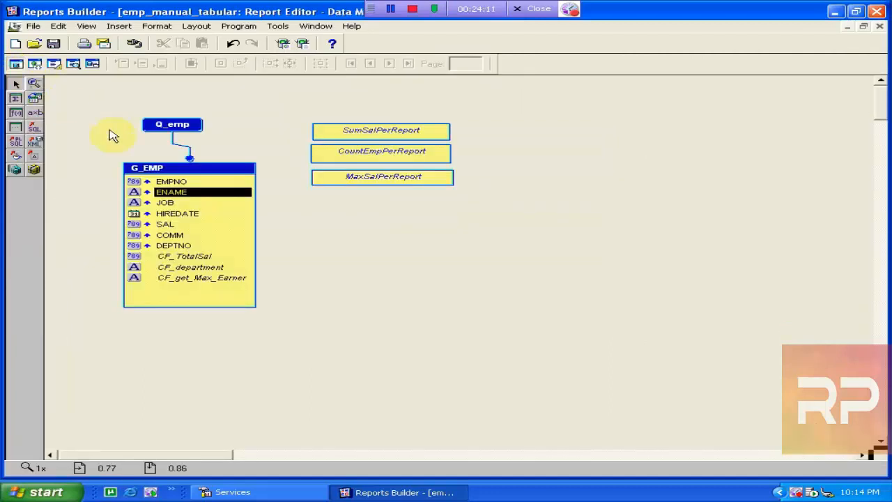
# - Open the PL/SQL formula of CF_get_Max_Earner and enter the condition "if :MaxSalPerReport=:sal then" in its body
pyautogui.doubleClick(193, 279)
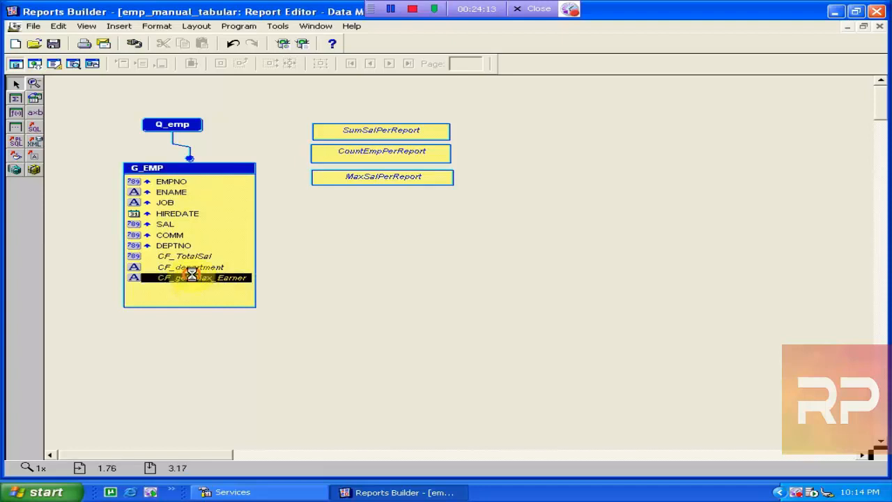
pyautogui.click(226, 243)
pyautogui.click(226, 245)
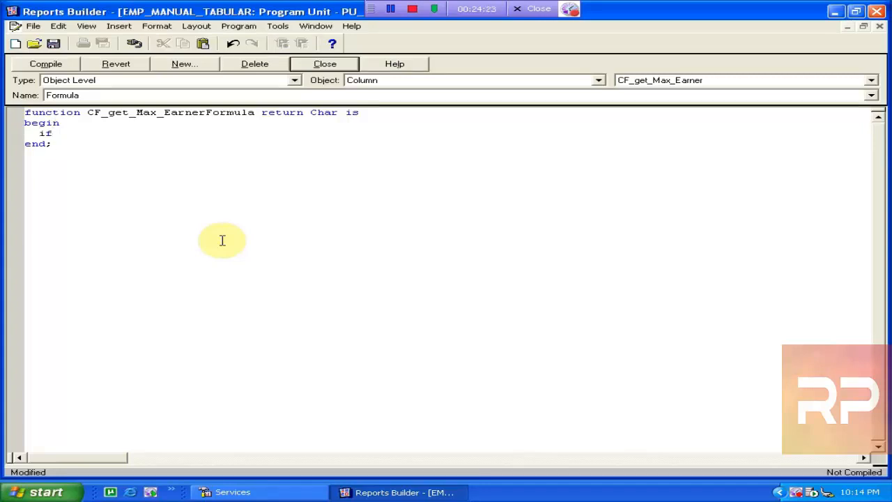
pyautogui.write('MaxSalPerReport=:sal t')
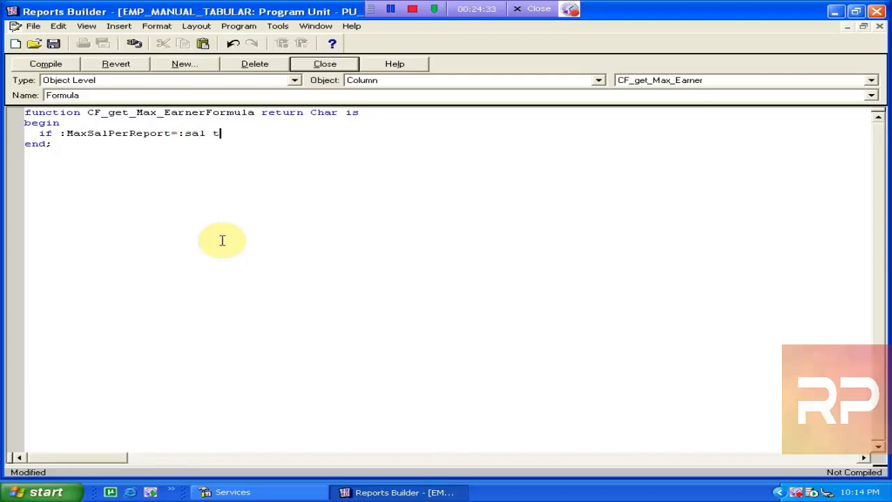
pyautogui.press('Return')
# - Examine the :MaxSalPerReport reference in the formula's if condition
pyautogui.hotkey('shift', 'Right')
pyautogui.hotkey('shift', 'Right')
pyautogui.hotkey('shift', 'Right')
pyautogui.hotkey('shift', 'Right')
pyautogui.hotkey('shift', 'Right')
pyautogui.hotkey('shift', 'Right')
pyautogui.hotkey('shift', 'Right')
pyautogui.hotkey('shift', 'Right')
pyautogui.hotkey('shift', 'Right')
pyautogui.hotkey('shift', 'Right')
pyautogui.hotkey('shift', 'Right')
pyautogui.hotkey('shift', 'Right')
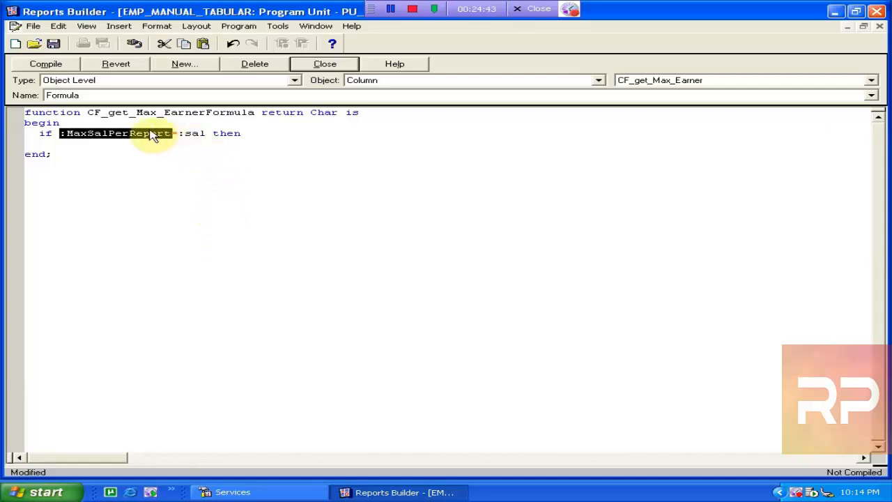
pyautogui.click(119, 146)
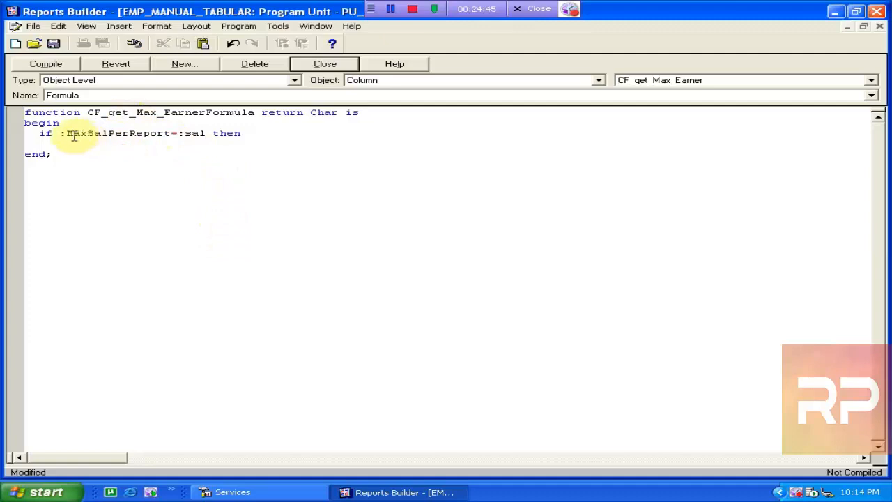
pyautogui.moveTo(60, 133); pyautogui.dragTo(170, 133)
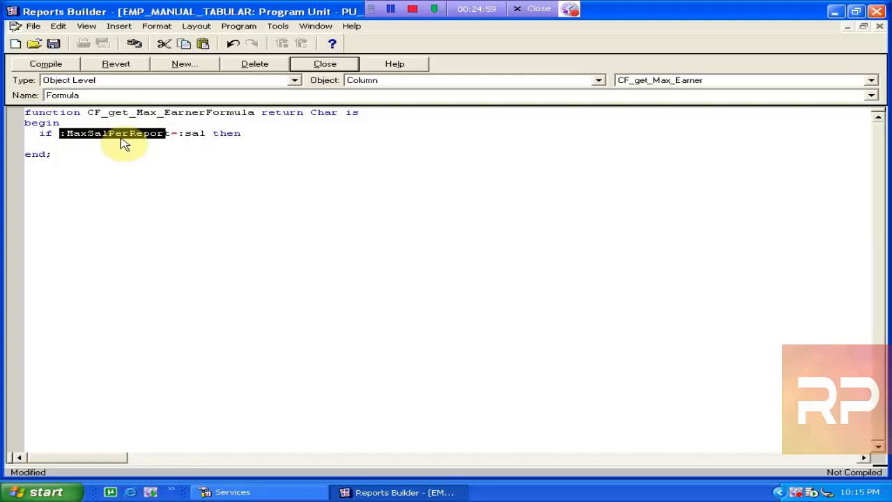
# - Complete the if block with "return :ename;" and "end if;", and compile the formula
pyautogui.click(72, 140)
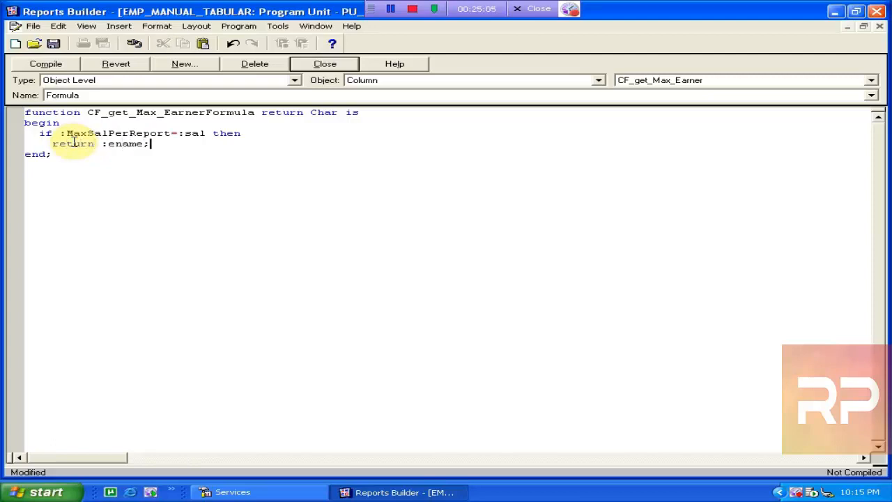
pyautogui.press('Return')
pyautogui.write('end if;')
pyautogui.press('Return')
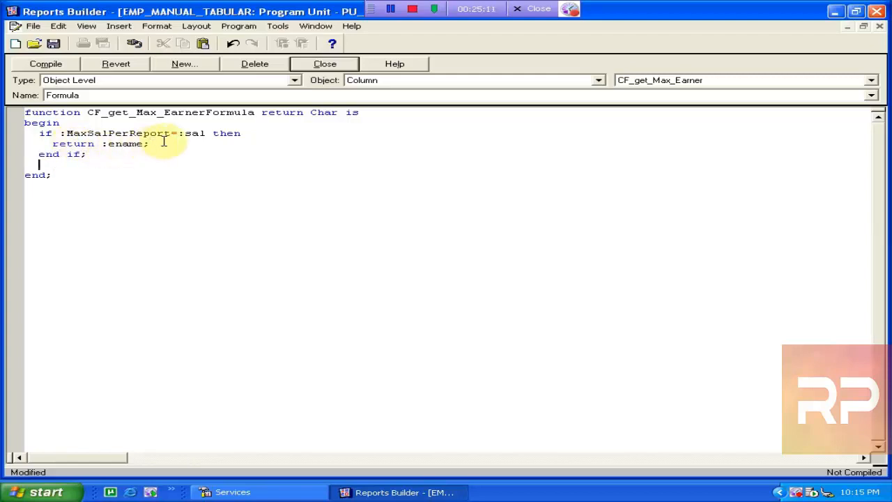
pyautogui.click(36, 64)
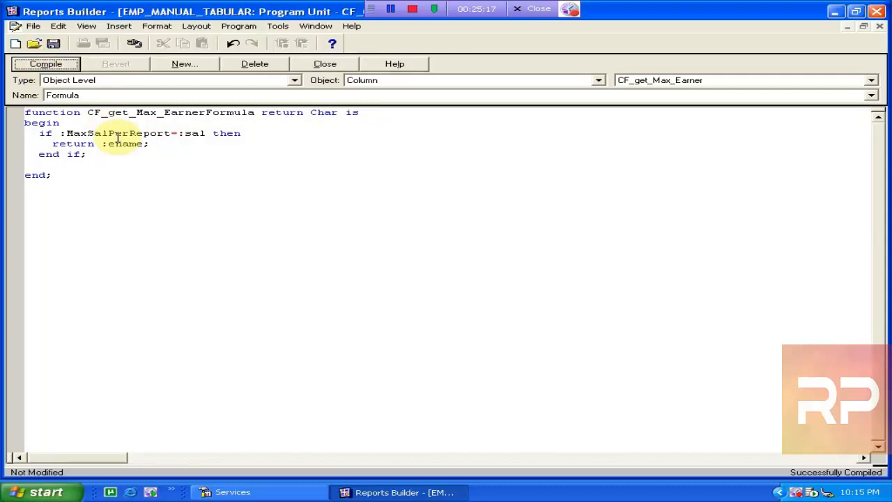
pyautogui.click(324, 64)
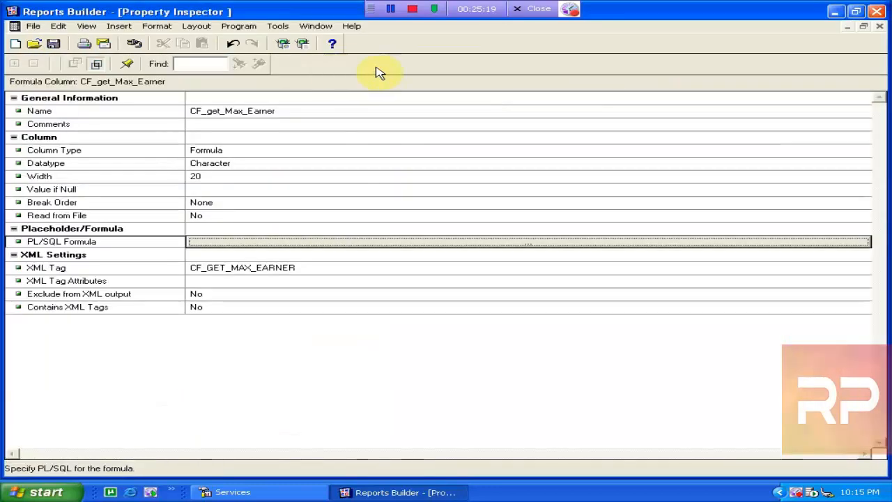
pyautogui.click(879, 26)
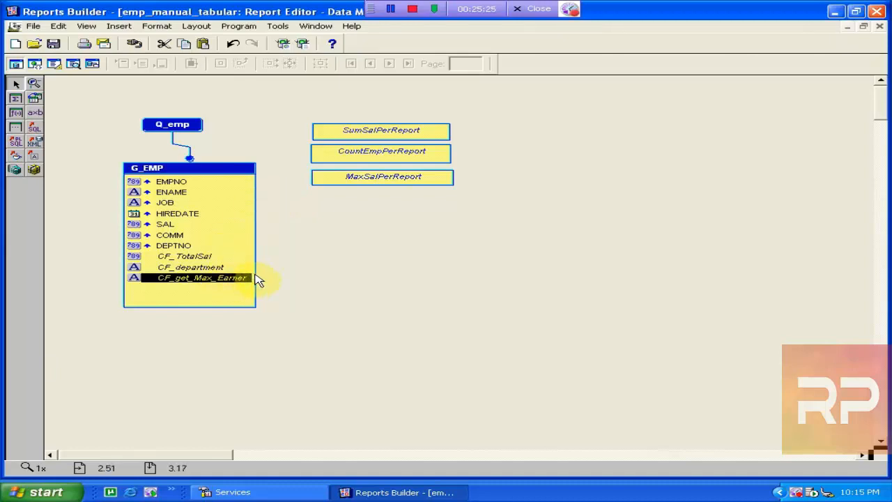
# - Widen the G_EMP group in the data model by about 0.28 inch
pyautogui.click(256, 276)
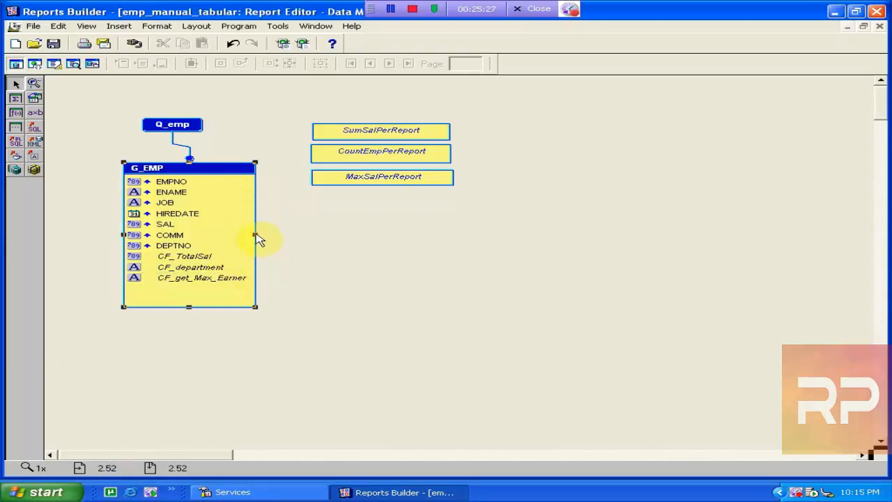
pyautogui.moveTo(255, 239); pyautogui.dragTo(282, 239)
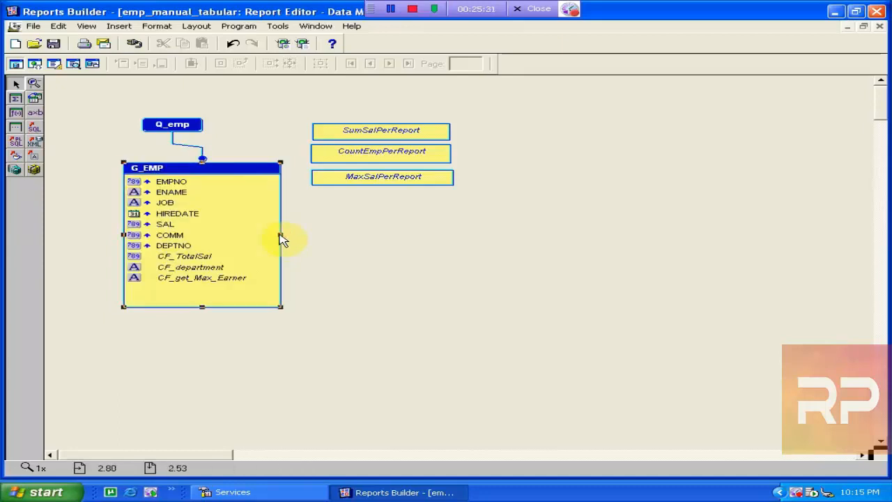
# - Review the datatype of CF_get_Max_Earner and the return line in its PL/SQL formula
pyautogui.click(197, 280)
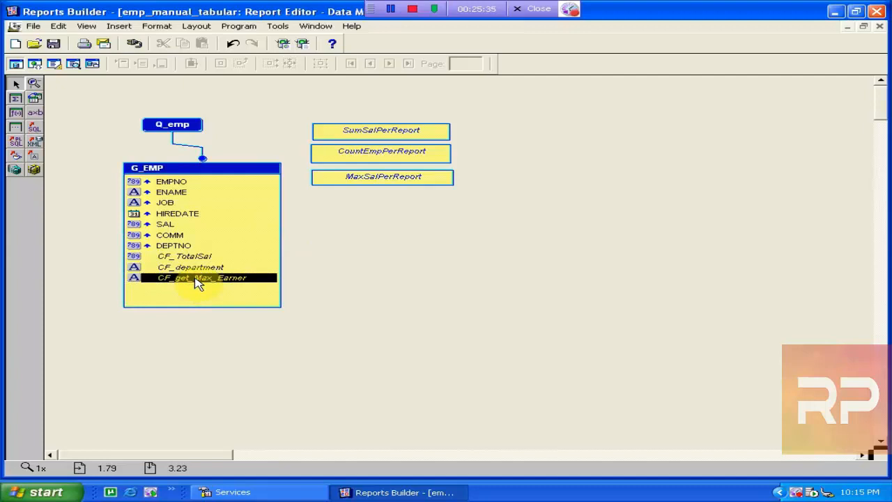
pyautogui.doubleClick(198, 282)
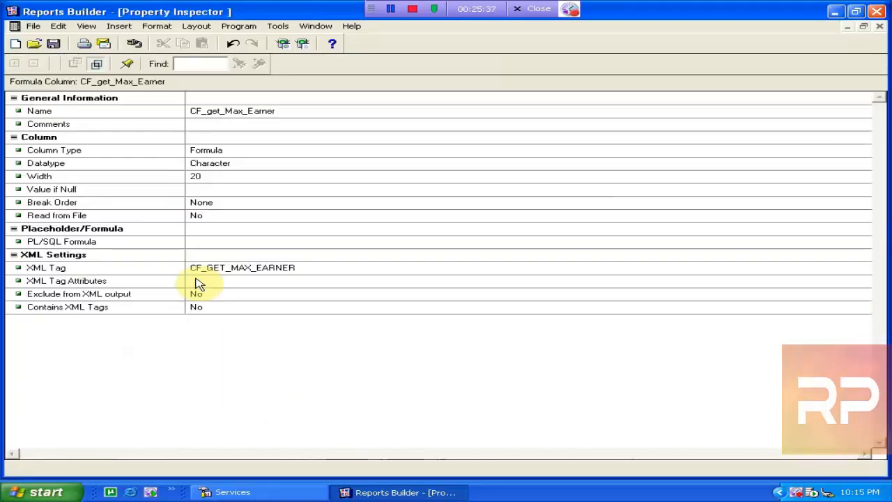
pyautogui.click(263, 163)
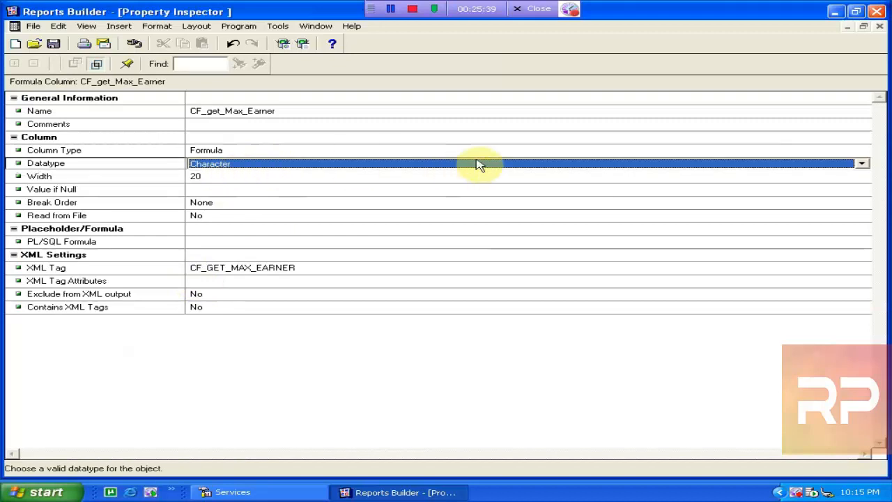
pyautogui.click(209, 242)
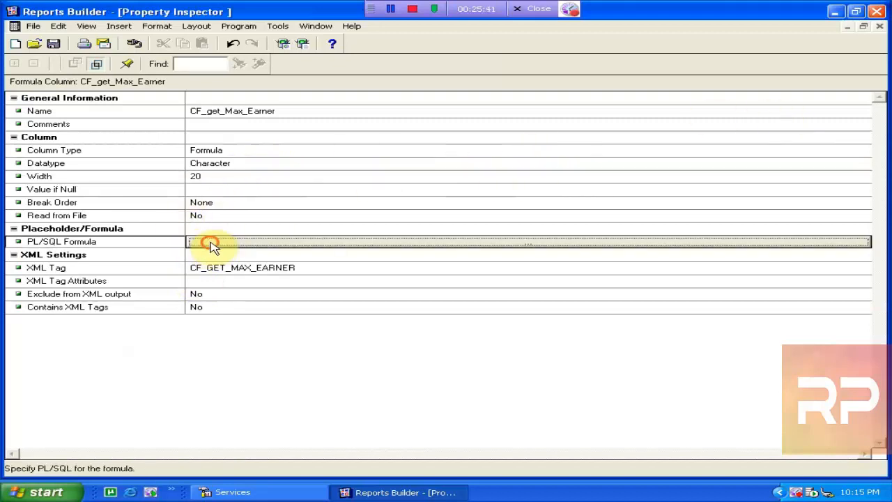
pyautogui.click(209, 242)
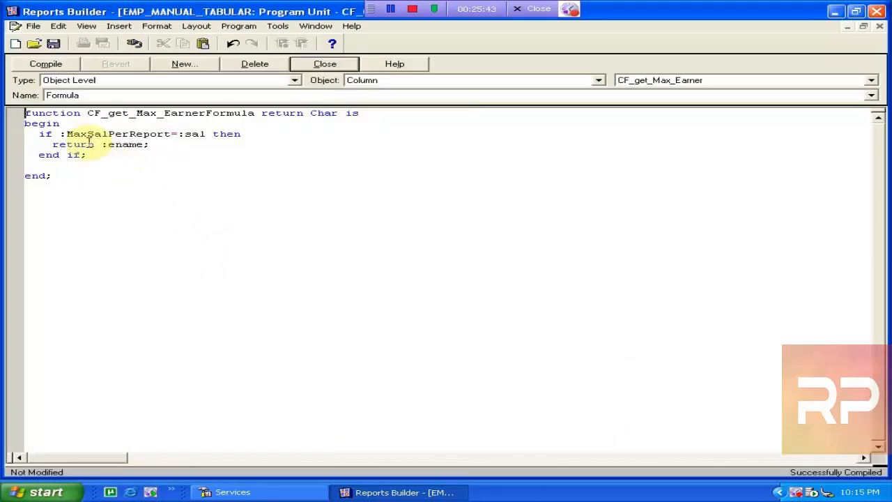
pyautogui.moveTo(45, 142); pyautogui.dragTo(168, 144)
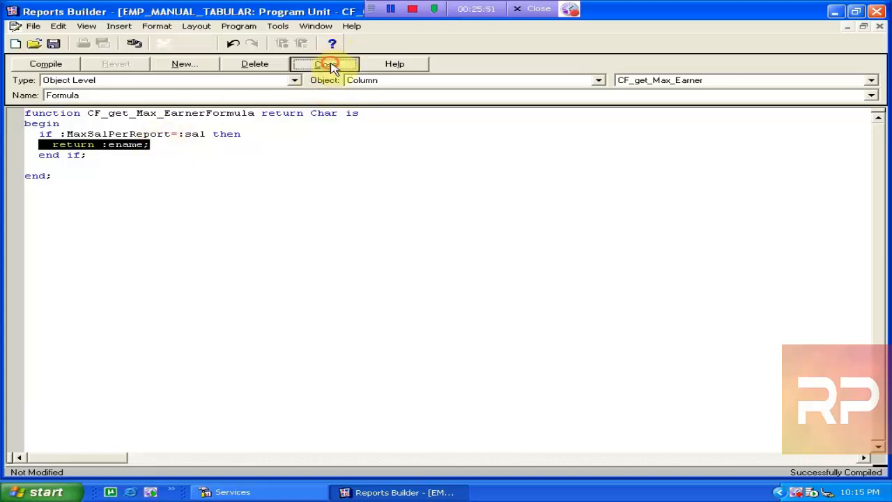
pyautogui.click(332, 63)
pyautogui.click(879, 25)
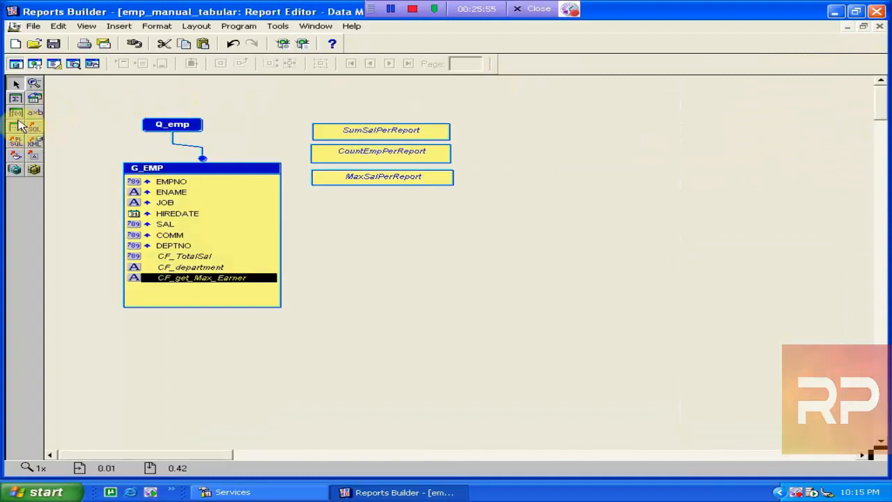
# - Draw a placeholder column at report level in the data model, directly below MaxSalPerReport
pyautogui.click(16, 129)
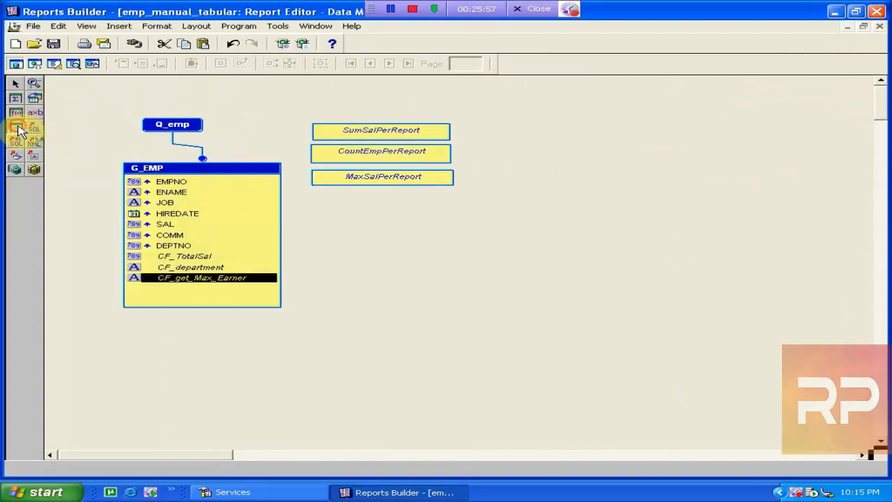
pyautogui.click(59, 64)
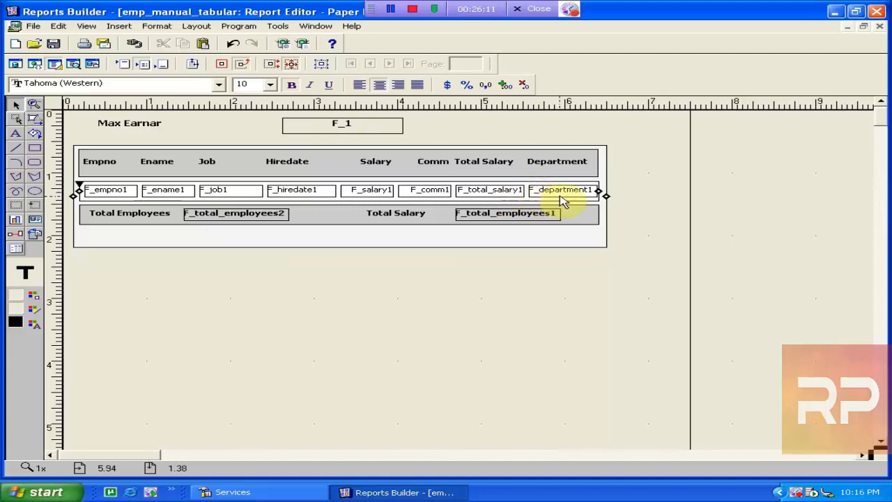
pyautogui.click(16, 63)
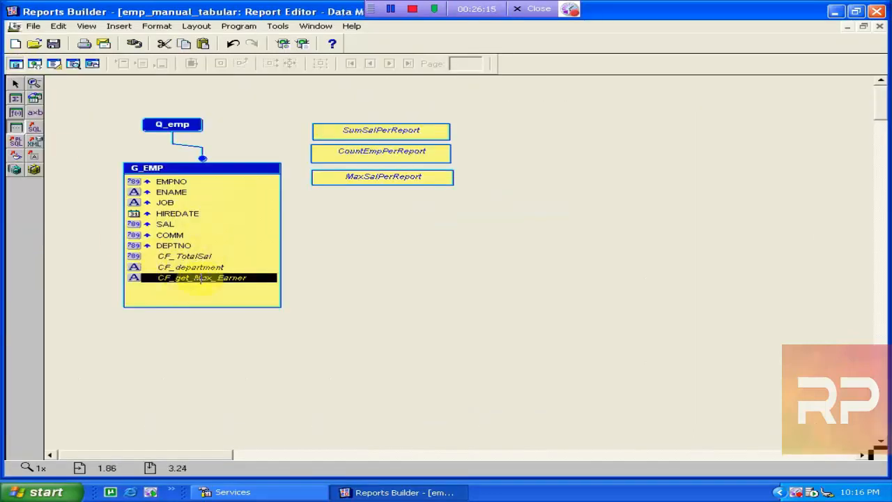
pyautogui.click(55, 64)
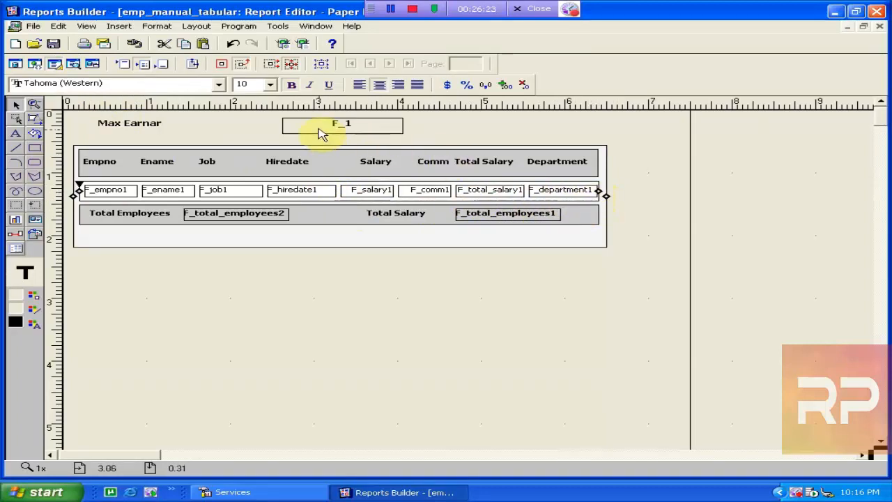
pyautogui.click(14, 64)
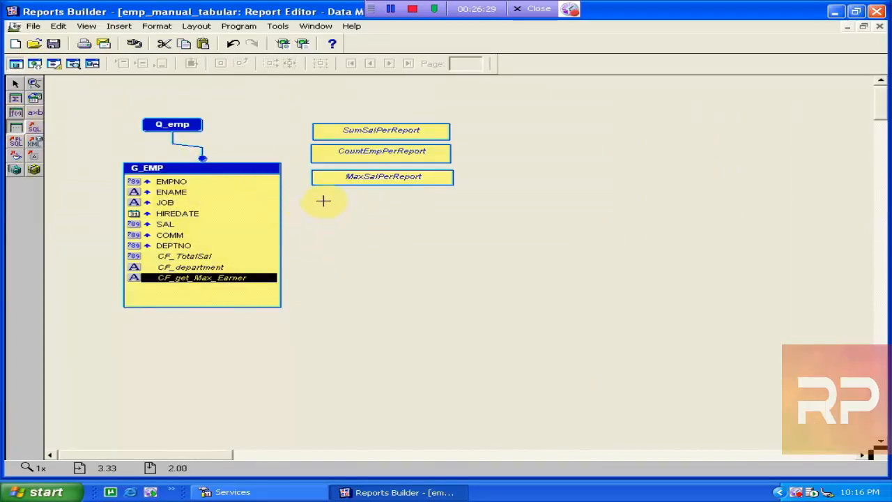
pyautogui.moveTo(314, 201); pyautogui.dragTo(455, 214)
# - Rename the new placeholder column as MaxEarner
pyautogui.doubleClick(449, 207)
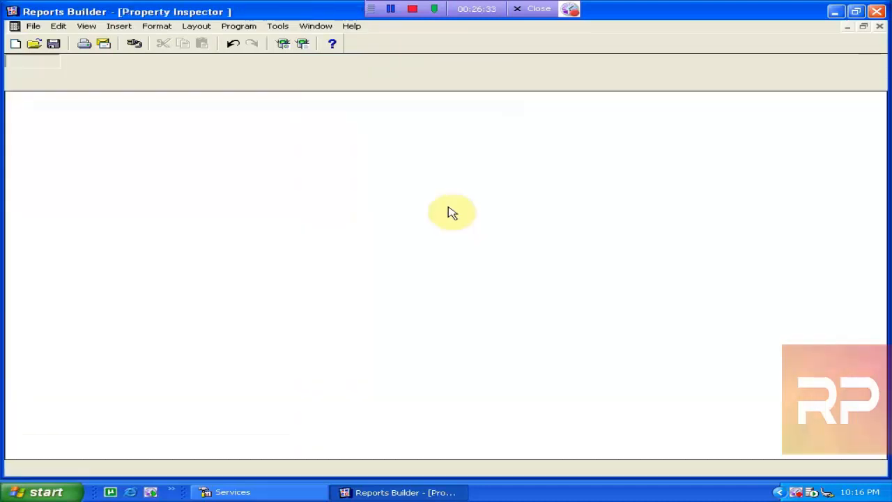
pyautogui.click(230, 111)
pyautogui.click(230, 111)
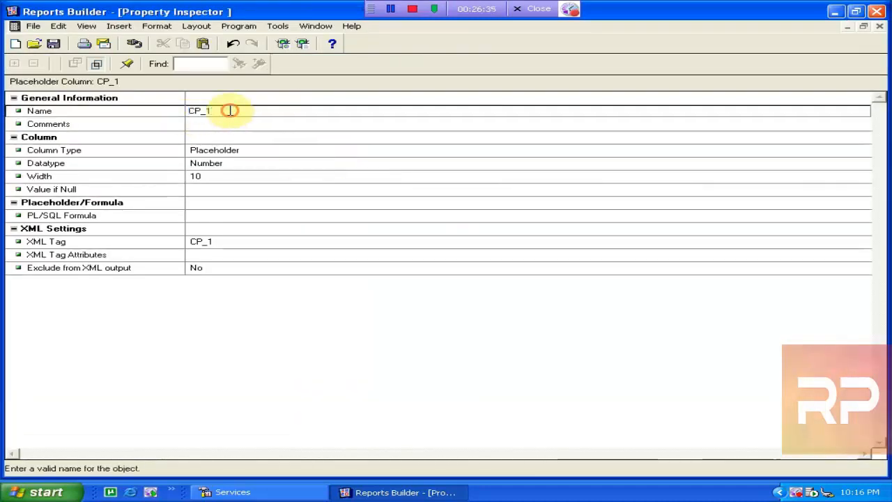
pyautogui.press('BackSpace')
pyautogui.press('BackSpace')
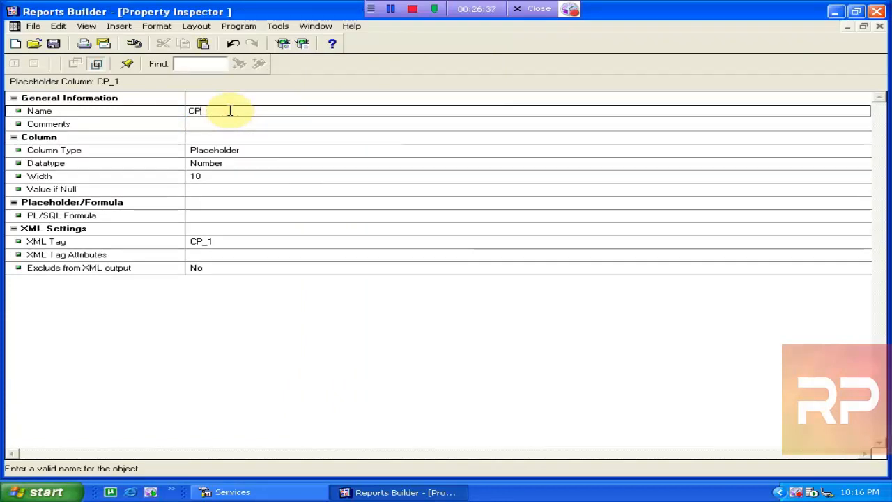
pyautogui.write('MaxEa')
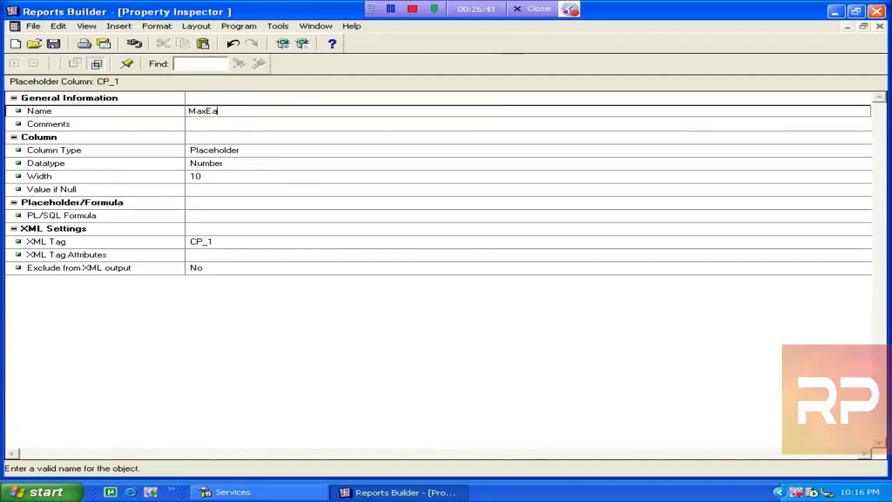
pyautogui.write('rner')
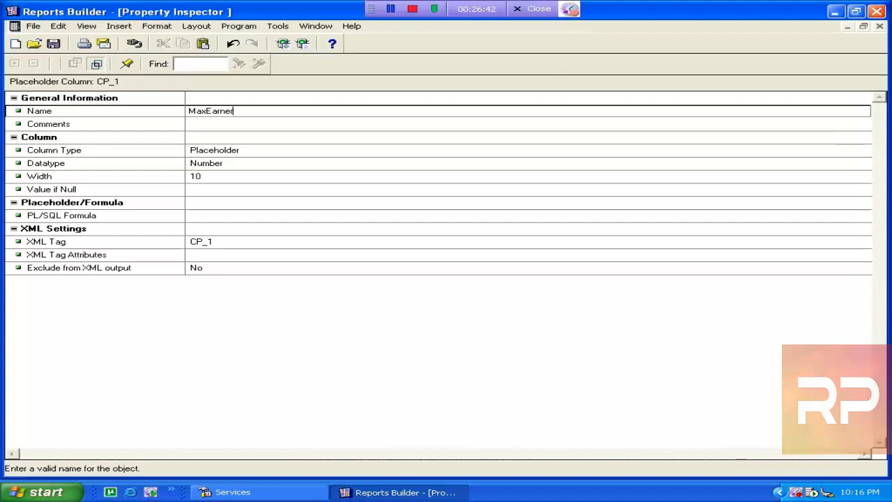
# - Set the MaxEarner placeholder's datatype to Character, save the report and recheck the column's properties
pyautogui.click(268, 165)
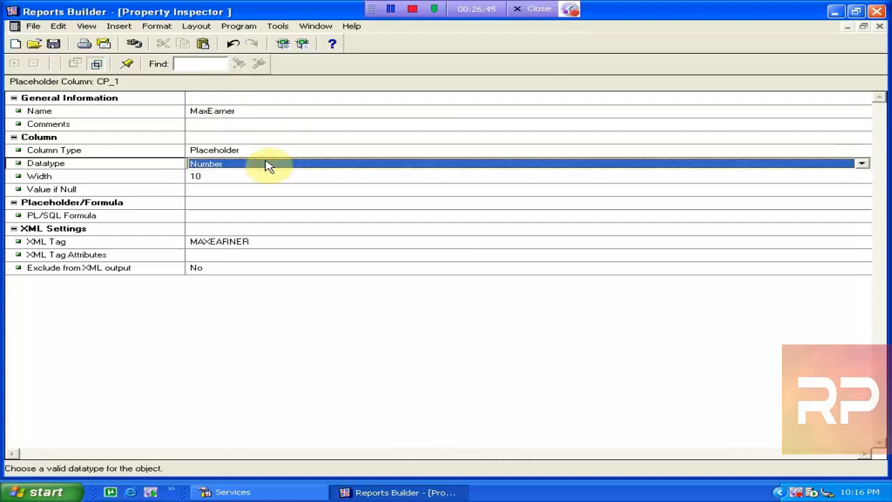
pyautogui.press('c')
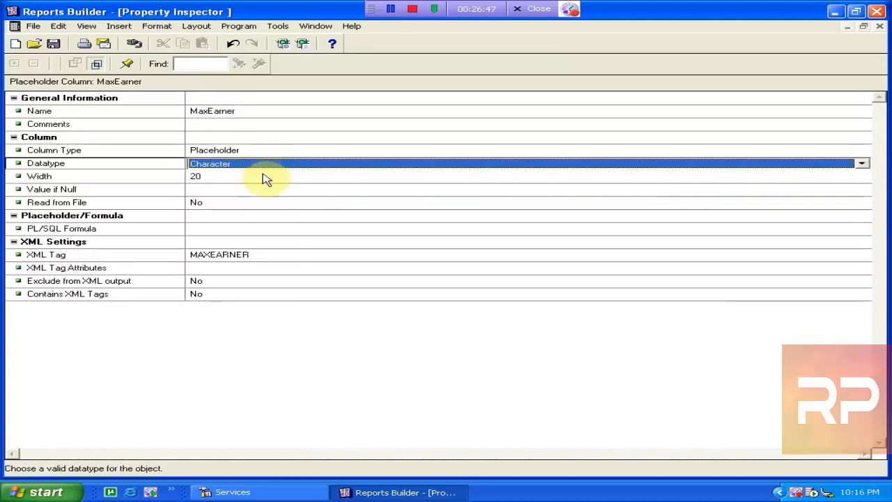
pyautogui.press('super')
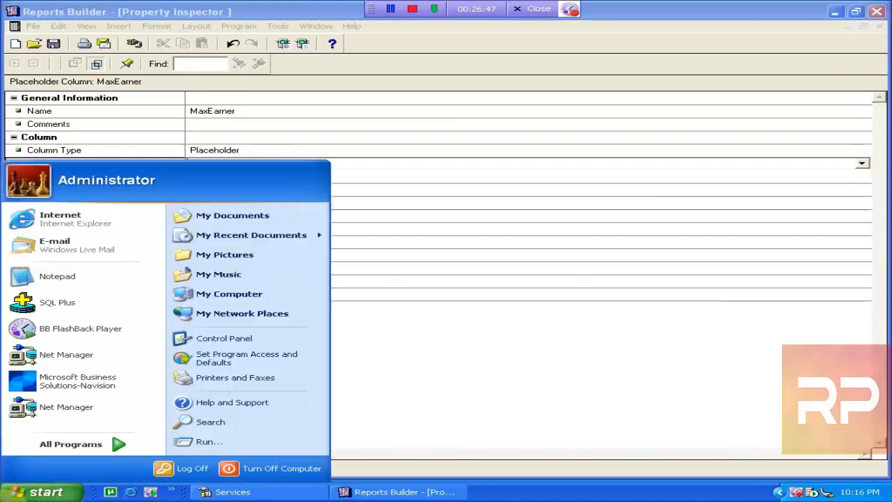
pyautogui.click(239, 7)
pyautogui.click(55, 46)
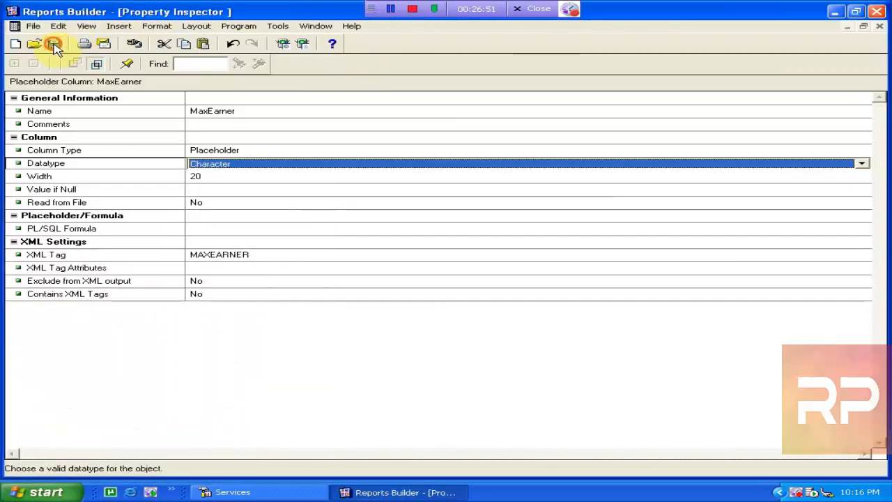
pyautogui.click(879, 26)
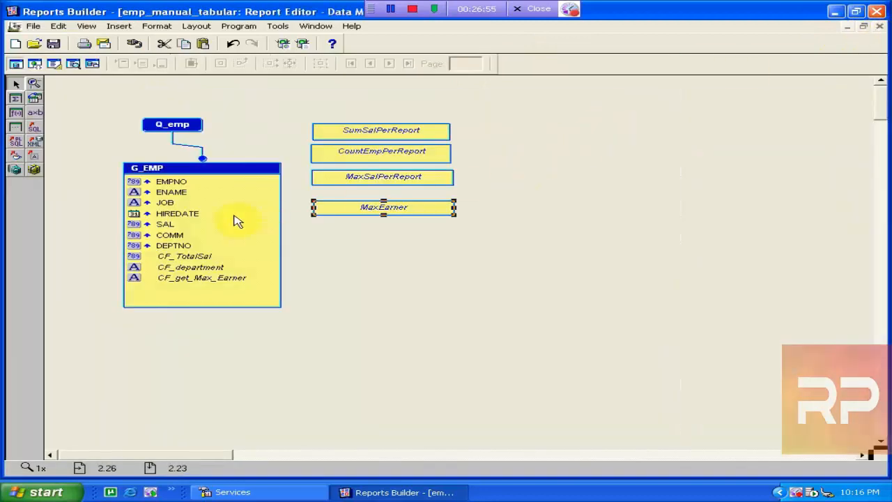
pyautogui.doubleClick(370, 215)
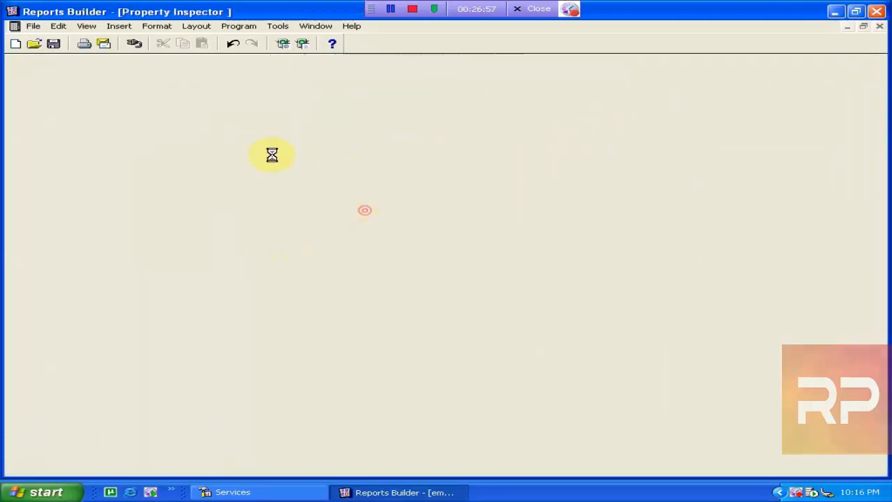
pyautogui.click(211, 113)
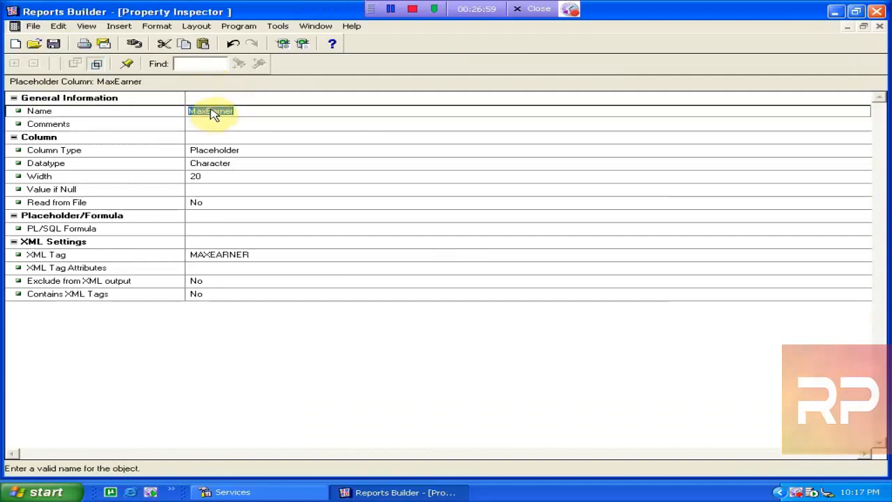
pyautogui.click(879, 26)
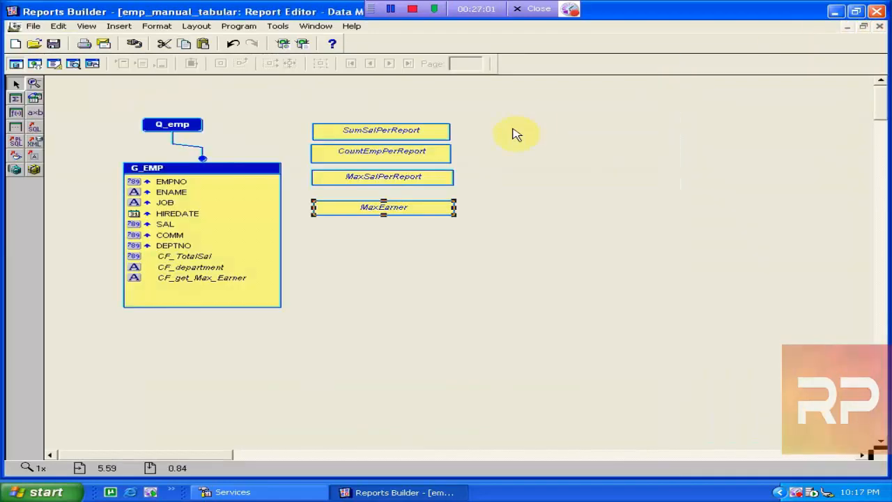
# - Rewrite the CF_get_Max_Earner formula to assign ":MaxEarner:=:ename;" inside the if block and end with "return 0;", and compile it
pyautogui.click(169, 286)
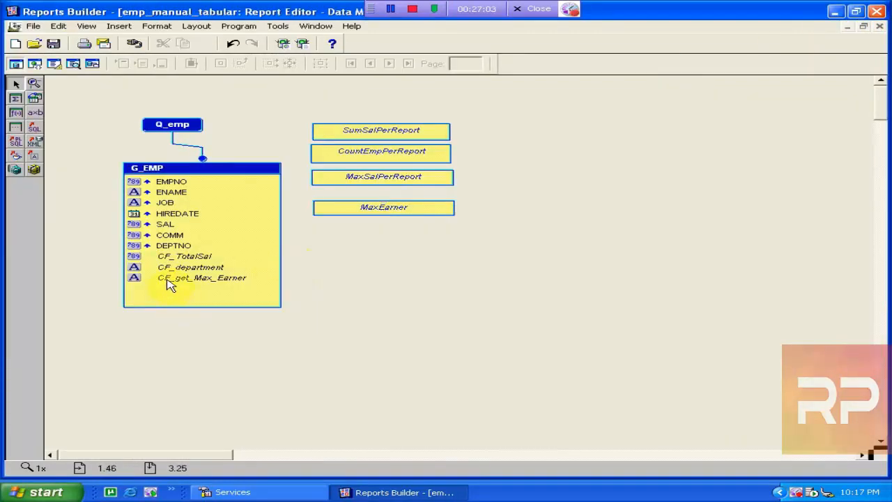
pyautogui.doubleClick(167, 282)
pyautogui.click(209, 244)
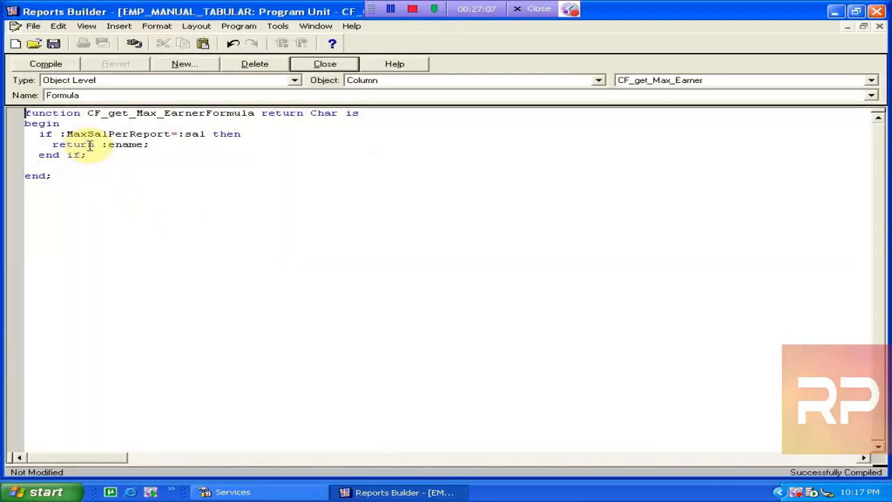
pyautogui.click(97, 144)
pyautogui.press('BackSpace')
pyautogui.press('BackSpace')
pyautogui.press('BackSpace')
pyautogui.press('BackSpace')
pyautogui.press('BackSpace')
pyautogui.press('BackSpace')
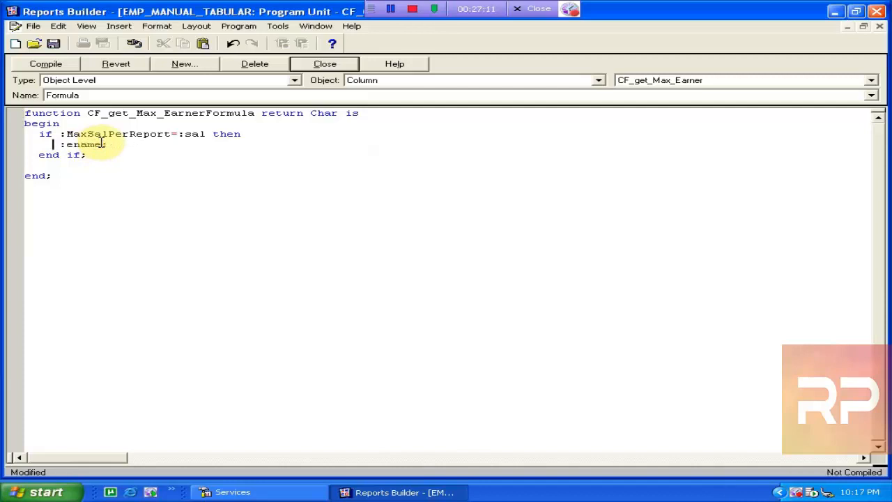
pyautogui.write(':MaxEarner:=')
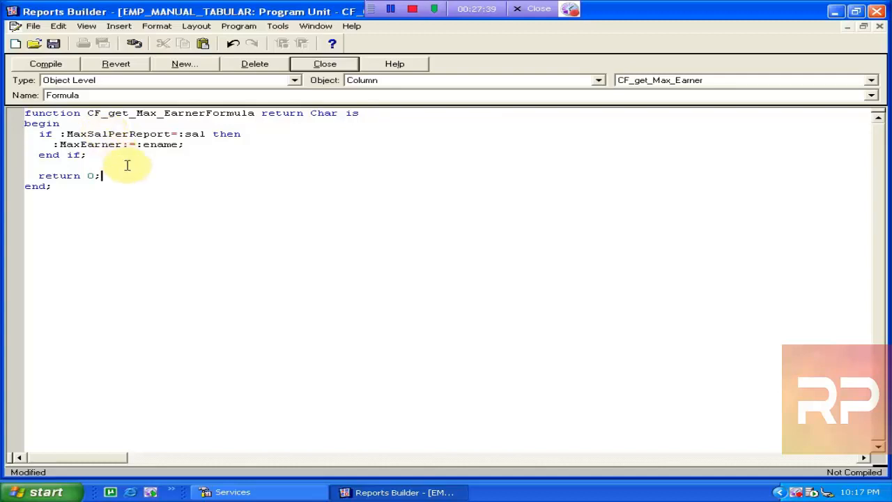
pyautogui.click(44, 64)
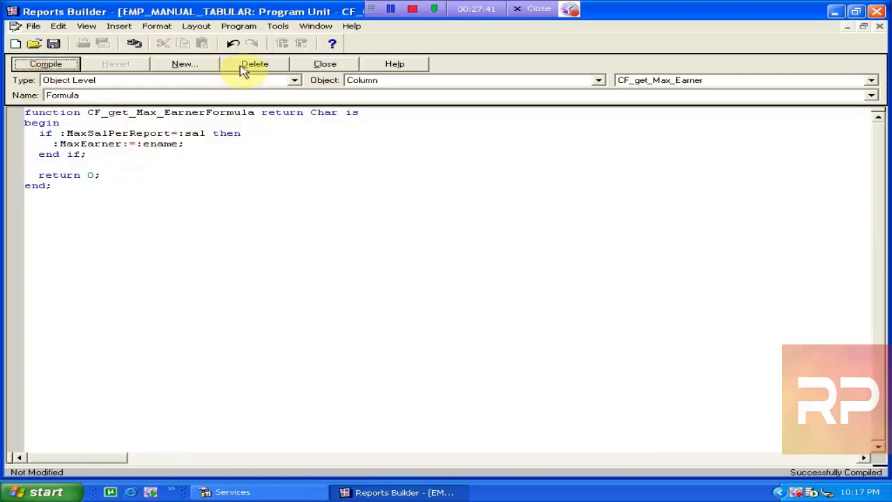
pyautogui.click(333, 64)
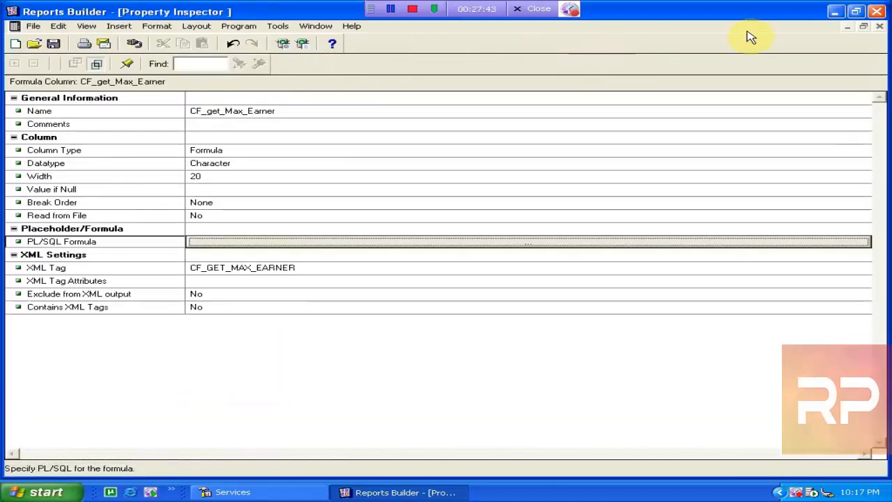
pyautogui.click(879, 25)
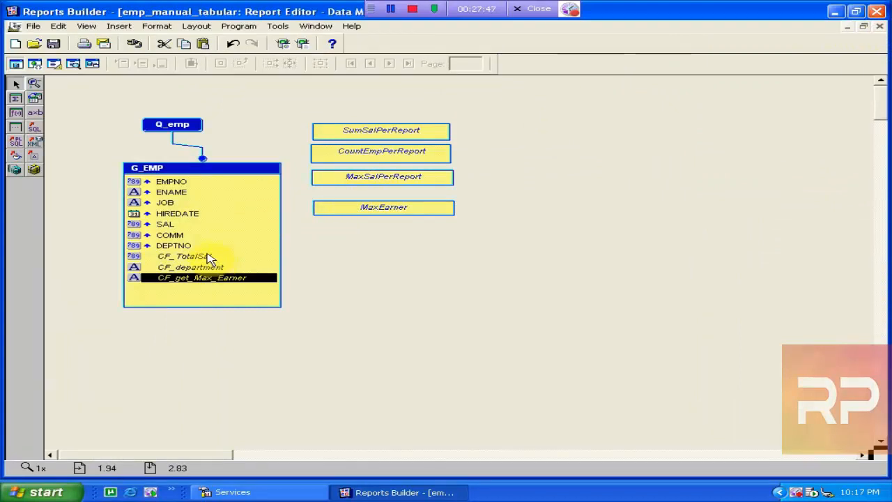
# - Move field F_1 in the paper layout about 0.5 inch to the right to make room beside the Max Earnar label
pyautogui.click(352, 212)
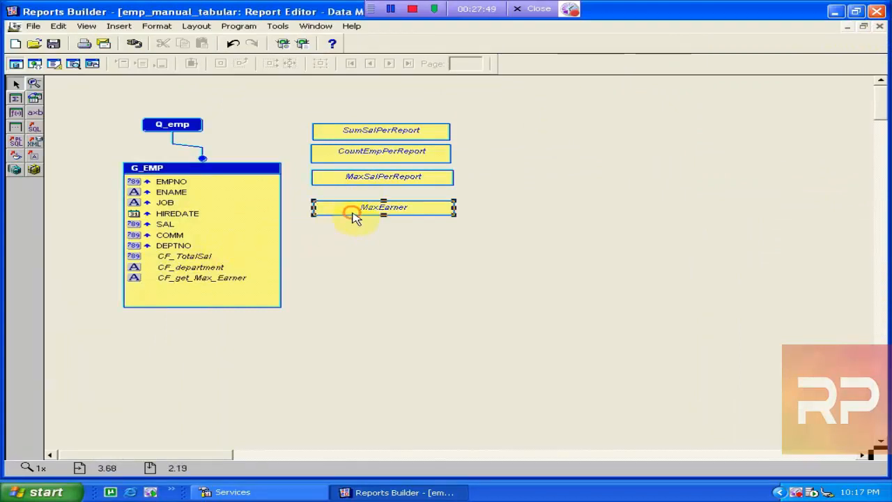
pyautogui.click(50, 63)
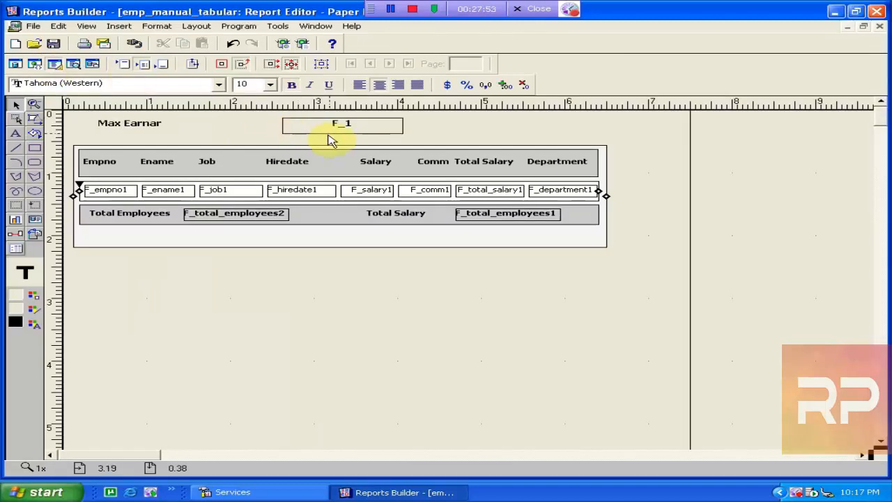
pyautogui.click(334, 128)
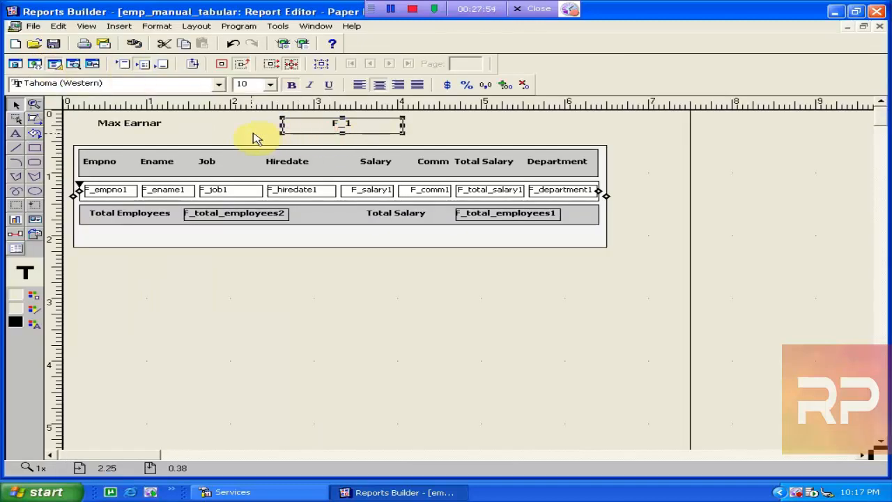
pyautogui.click(342, 132)
pyautogui.moveTo(342, 132); pyautogui.dragTo(390, 126)
pyautogui.click(233, 136)
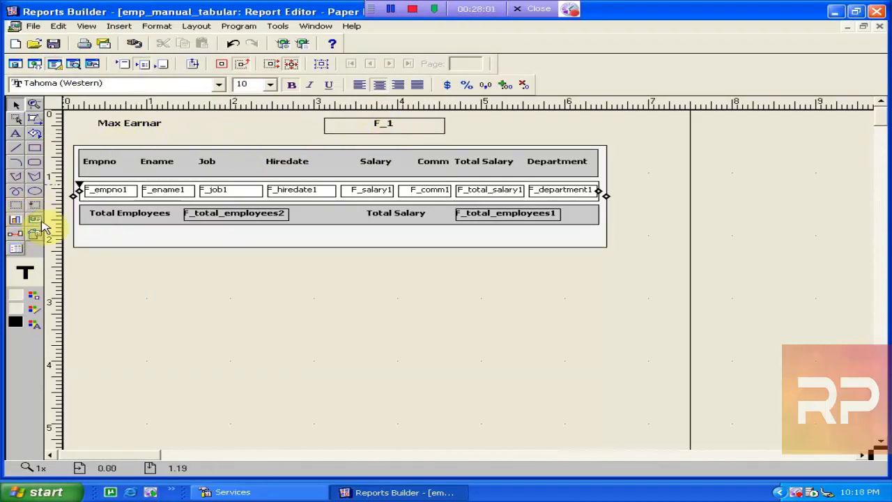
# - Draw a field about 1.3 inches wide between the Max Earnar label and F_1, and remove its border line
pyautogui.click(39, 221)
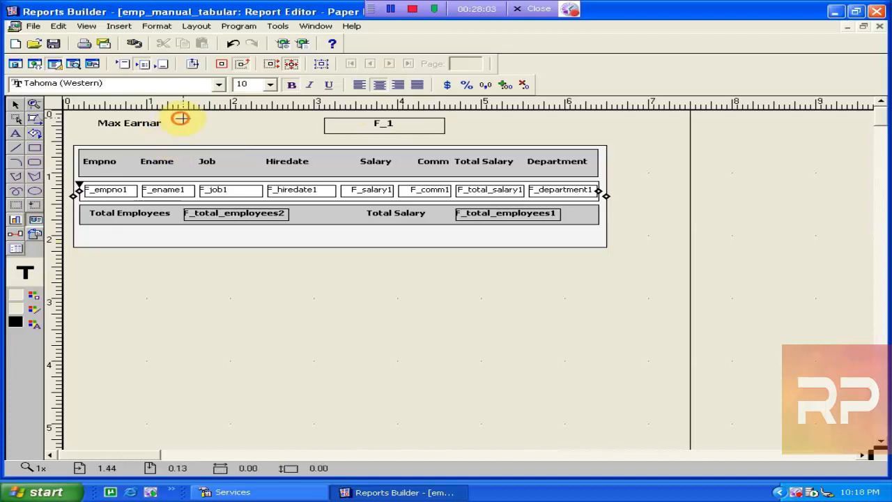
pyautogui.moveTo(182, 119); pyautogui.dragTo(294, 133)
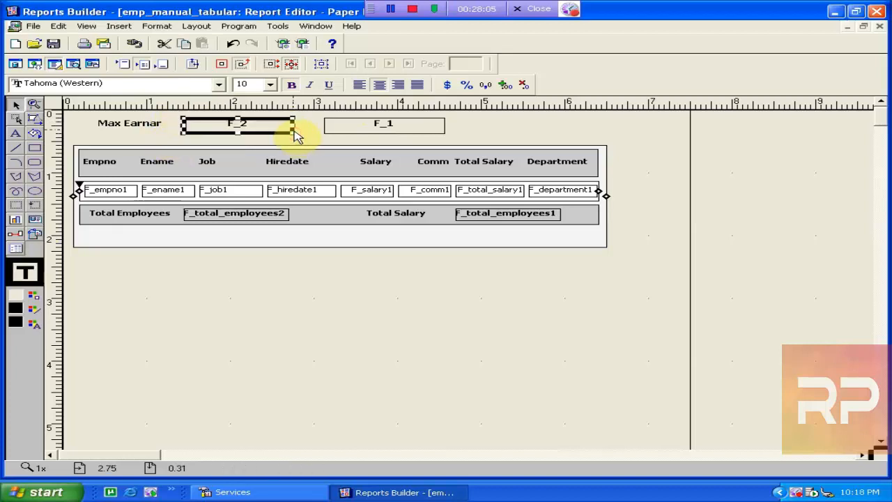
pyautogui.click(35, 309)
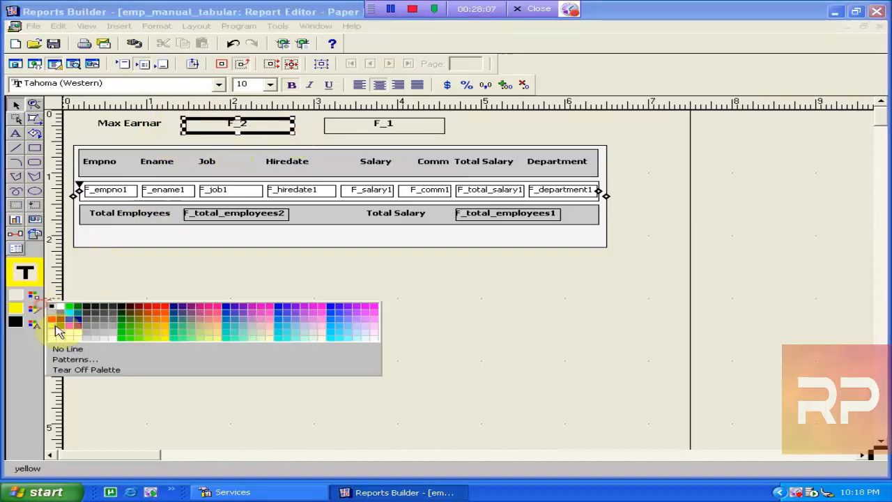
pyautogui.click(79, 349)
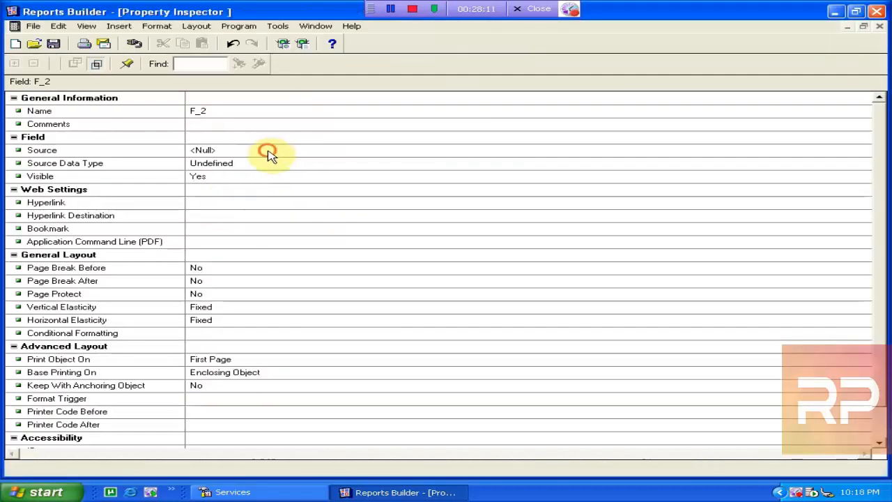
# - Set the source of field F_2 to MaxEarner
pyautogui.click(272, 153)
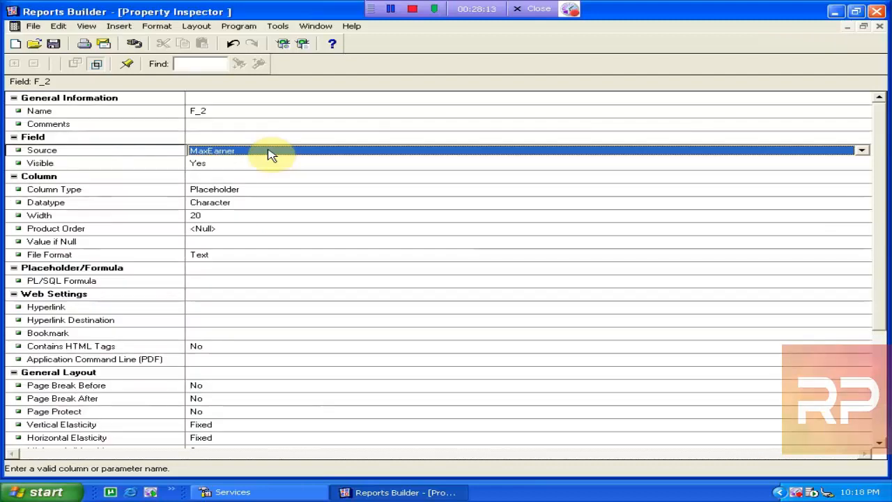
pyautogui.click(267, 164)
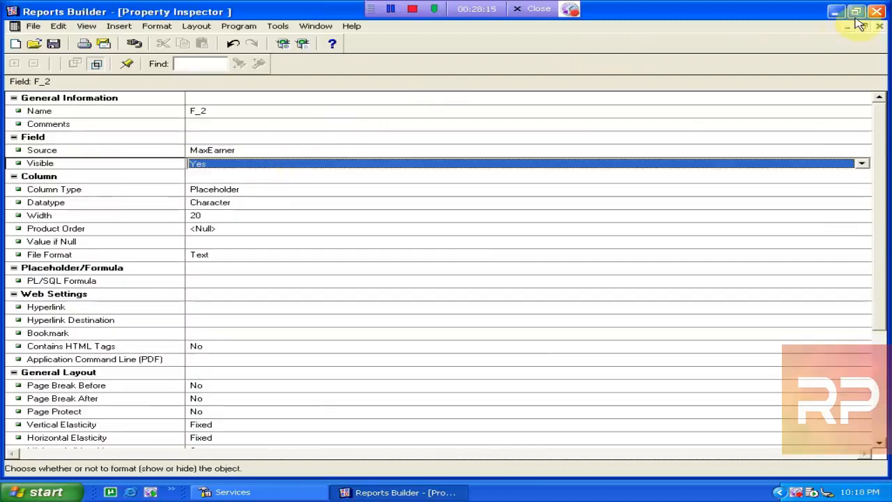
pyautogui.click(880, 27)
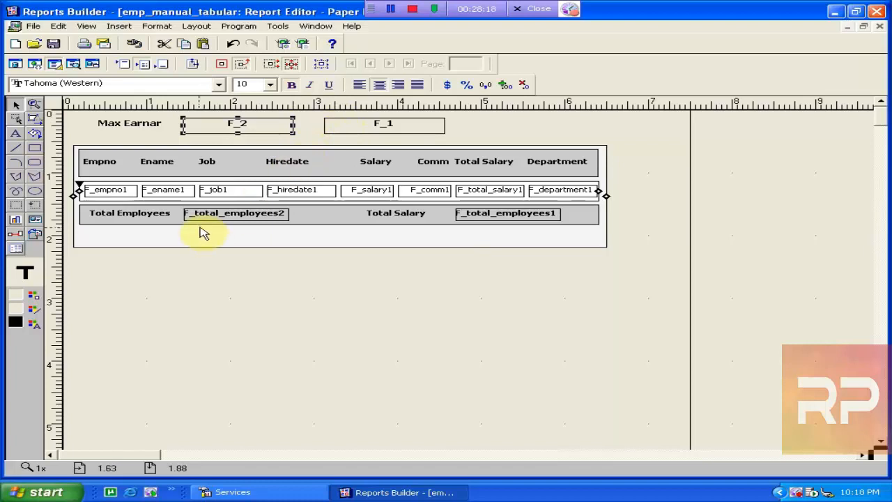
# - Save the report and run its paper layout to check the maximum earner line above the table
pyautogui.click(54, 45)
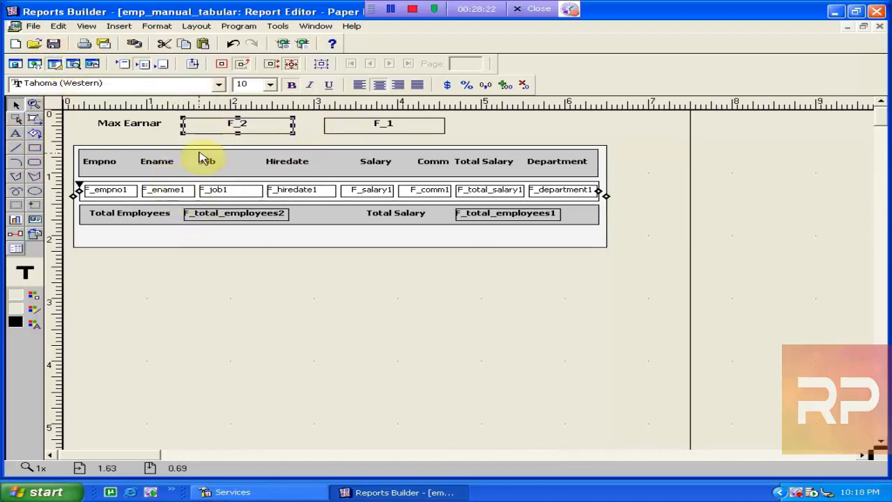
pyautogui.click(302, 45)
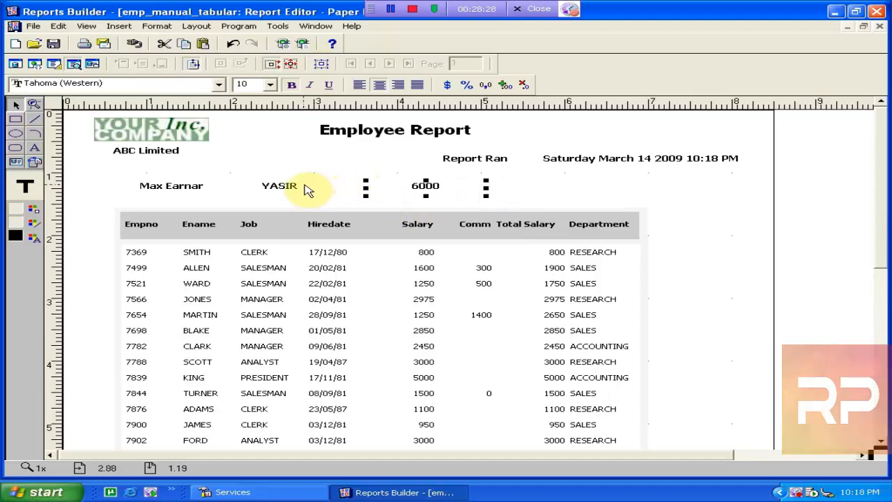
pyautogui.click(345, 176)
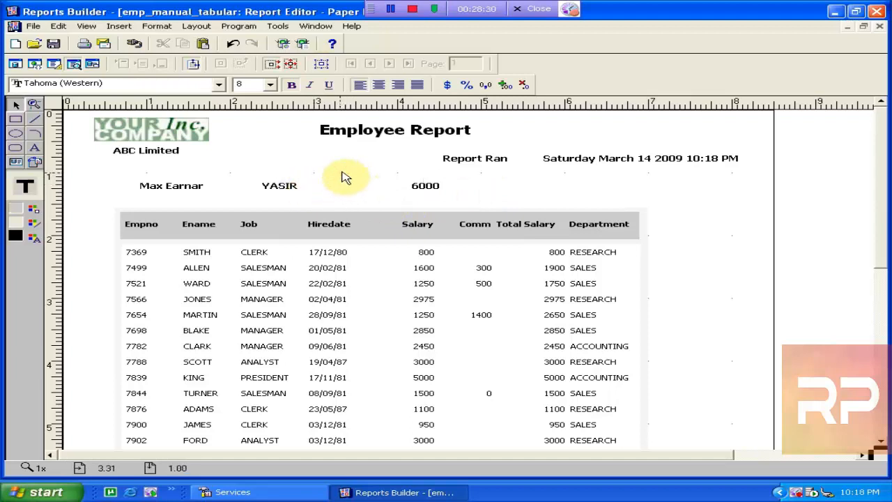